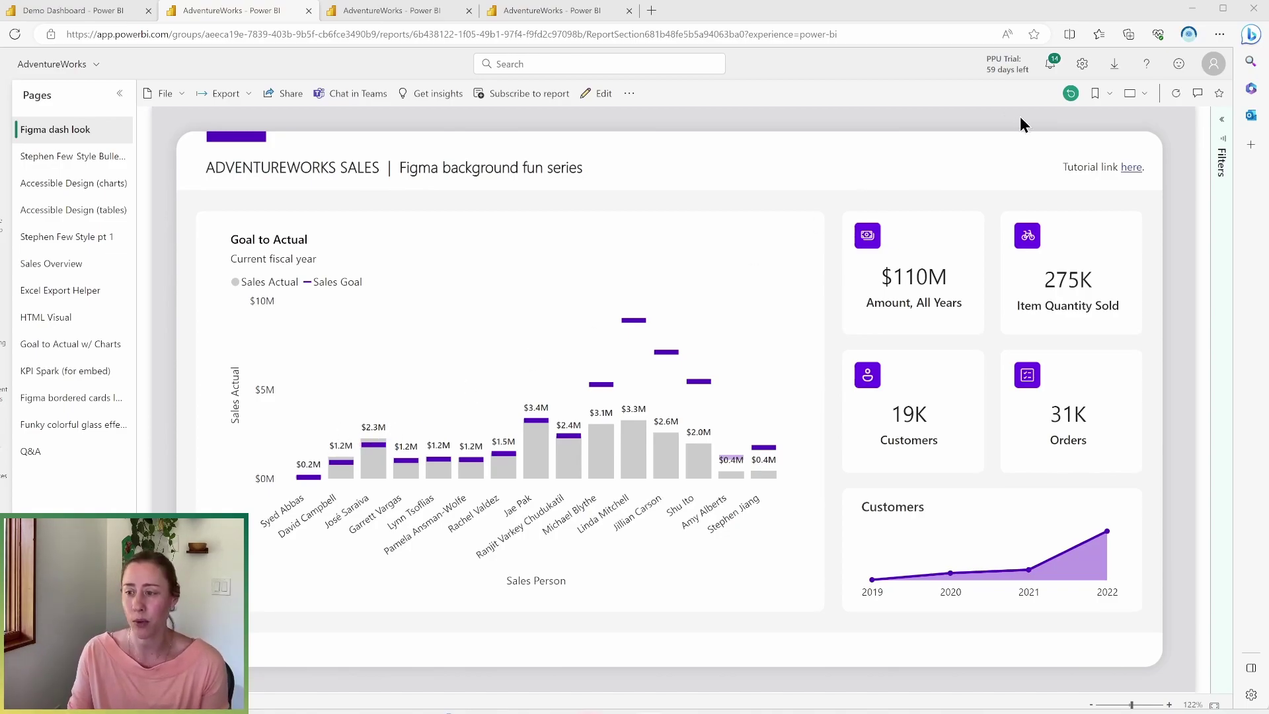
Expand the Filters pane to list the AdventureWorks report's five all-page filters.
{"action": "left_click", "coordinate": [1224, 123]}
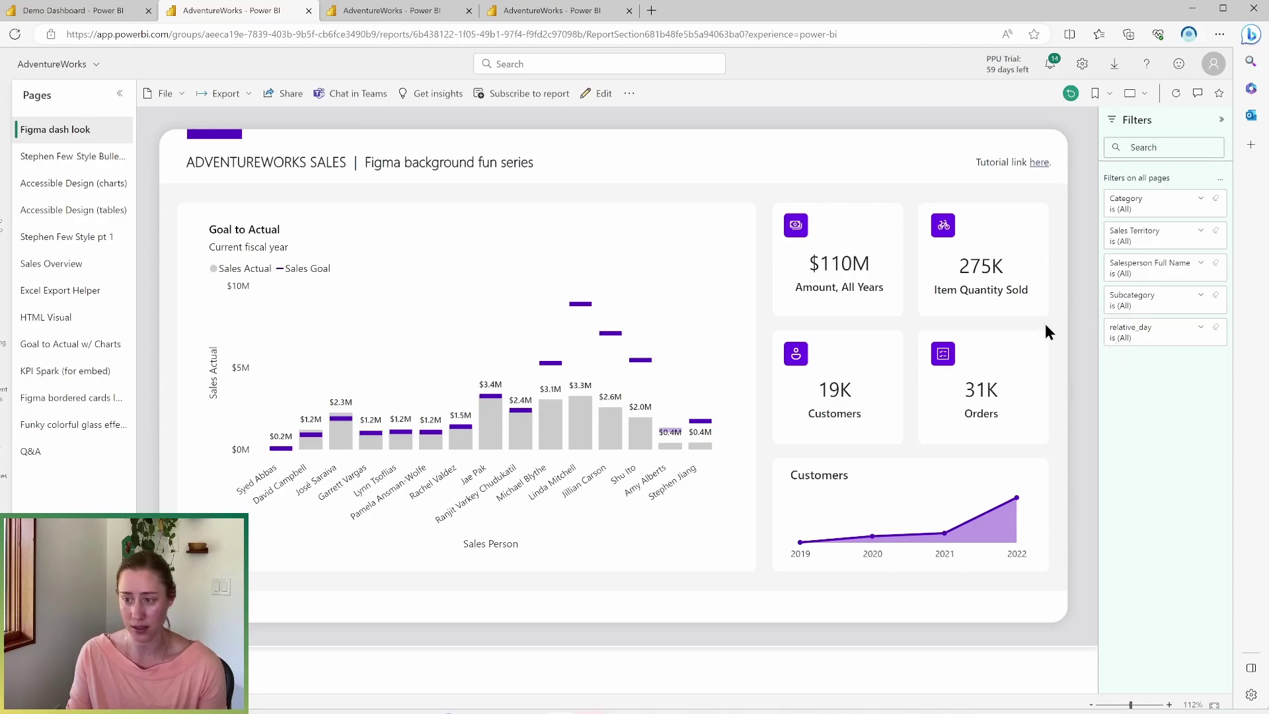
Expand the Sales Territory filter, tick Australia, then untick it again.
{"action": "left_click", "coordinate": [1201, 232]}
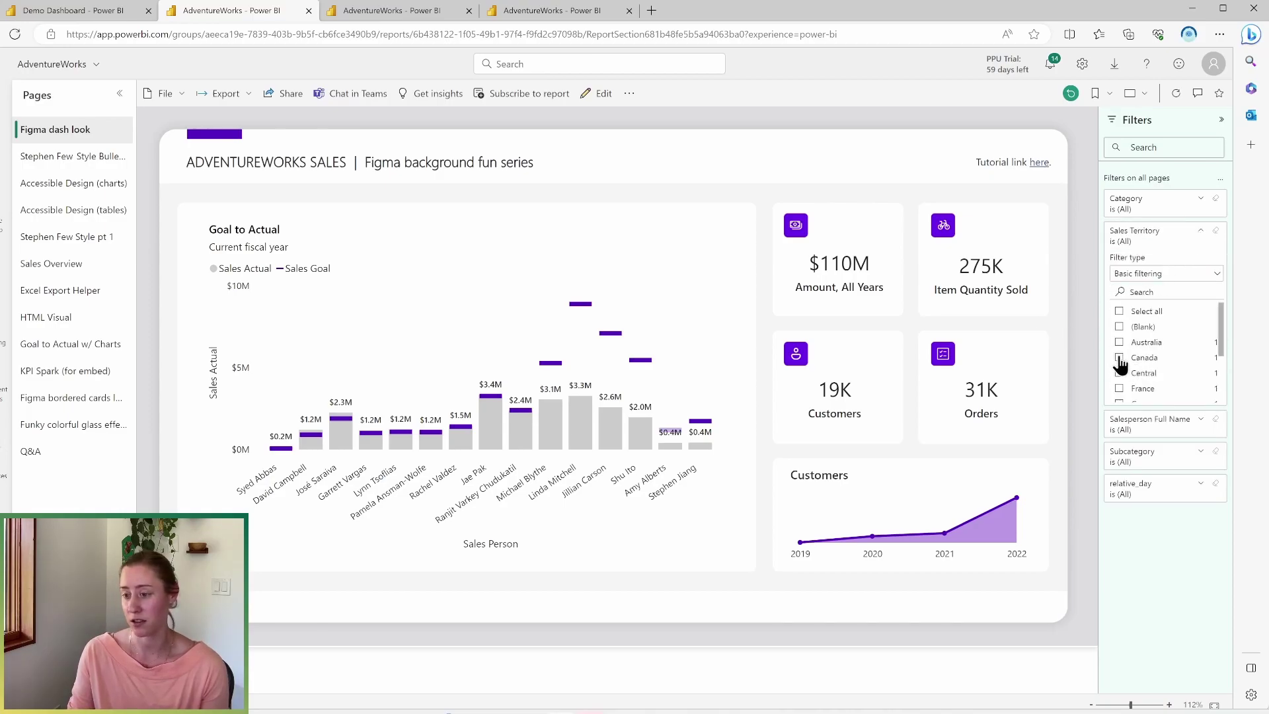
{"action": "left_click", "coordinate": [1120, 342]}
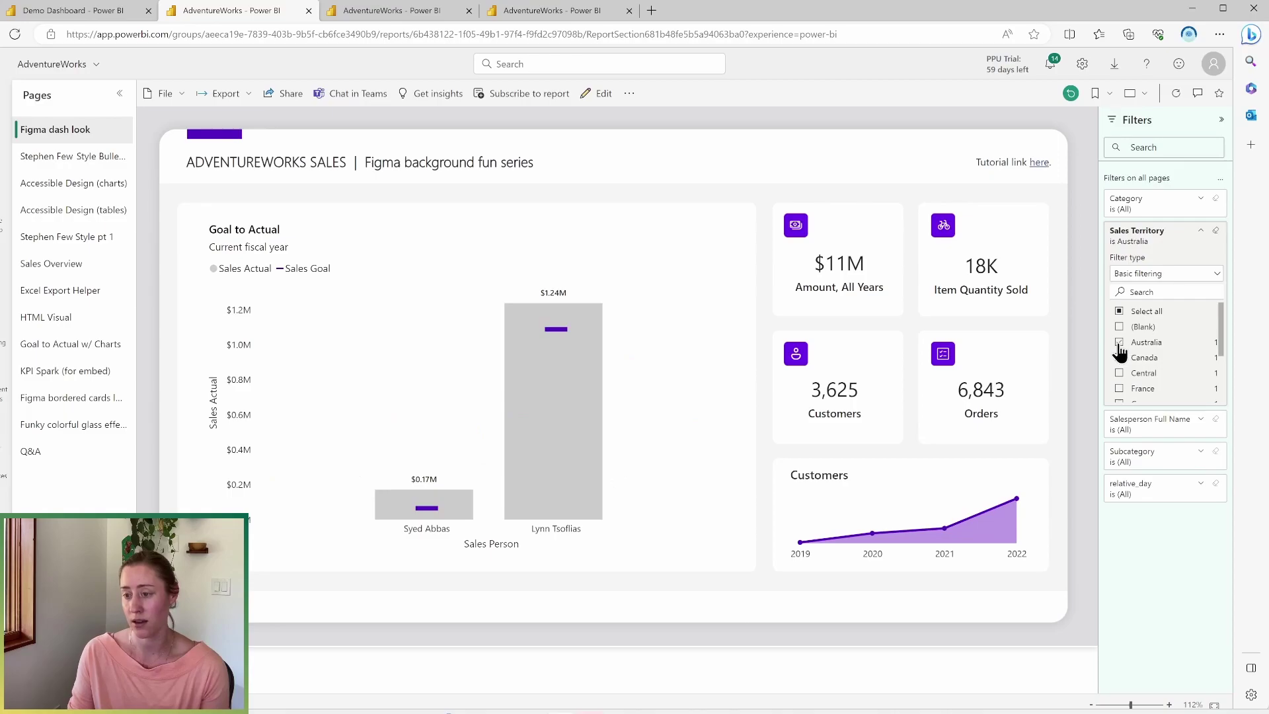
{"action": "left_click", "coordinate": [1127, 341]}
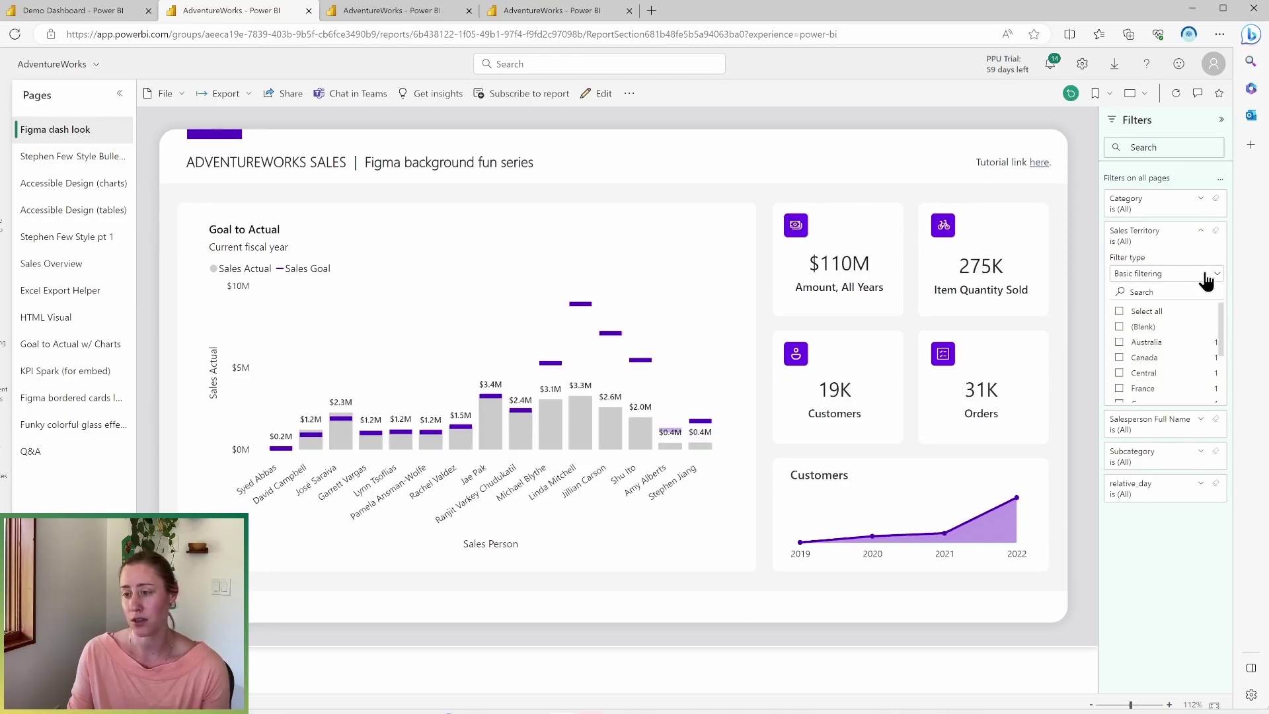
Switch Sales Territory to Advanced filtering, collapse it, and select the $110M card.
{"action": "left_click", "coordinate": [1204, 275]}
{"action": "left_click", "coordinate": [1164, 292]}
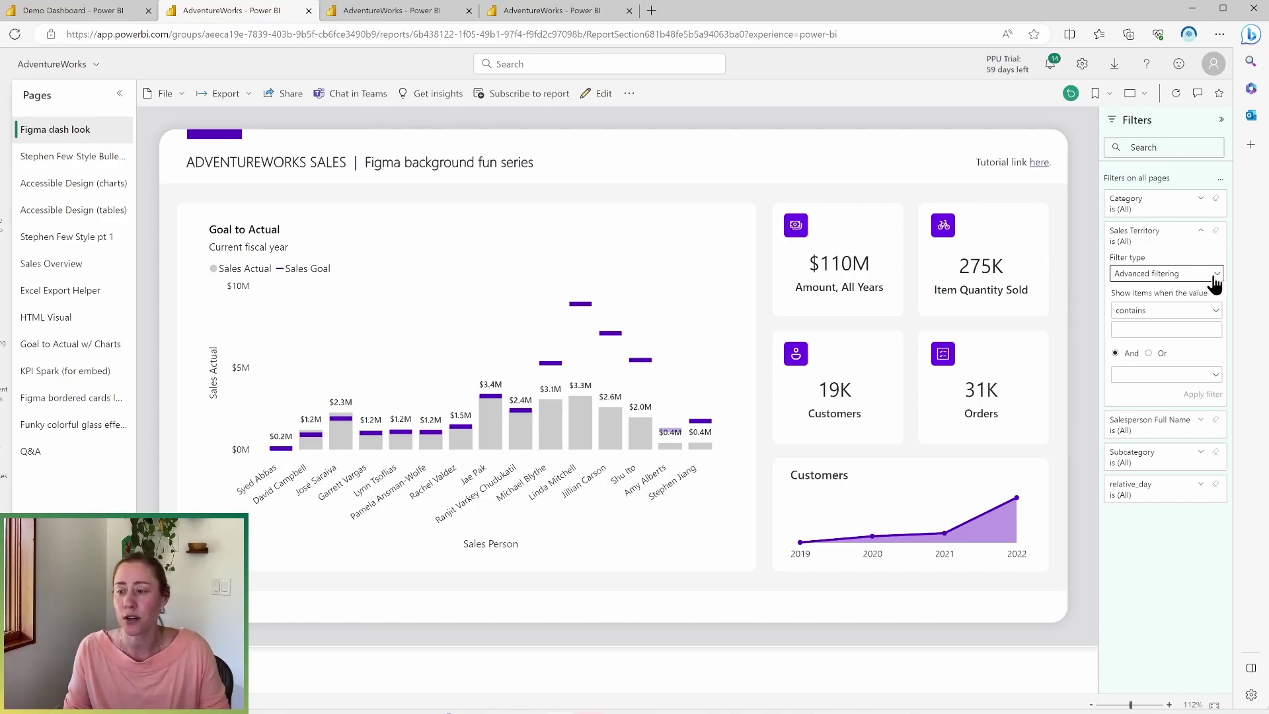
{"action": "left_click", "coordinate": [1151, 238]}
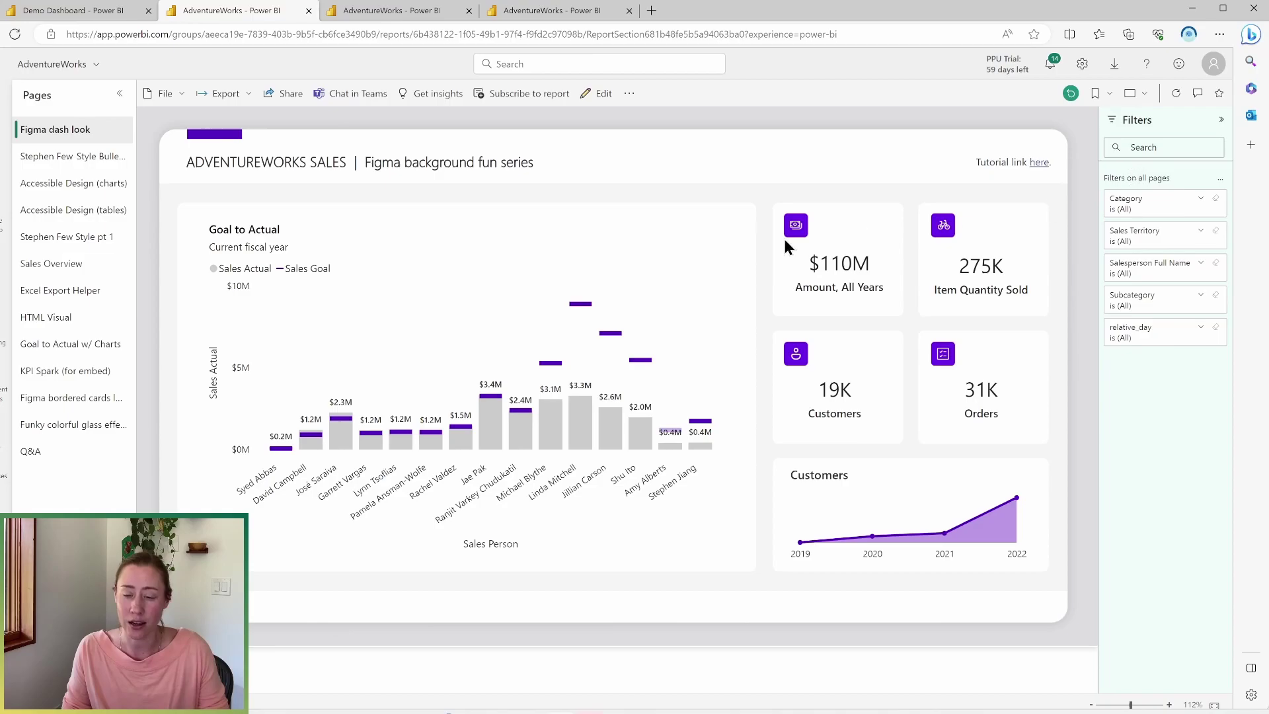
{"action": "left_click", "coordinate": [837, 264]}
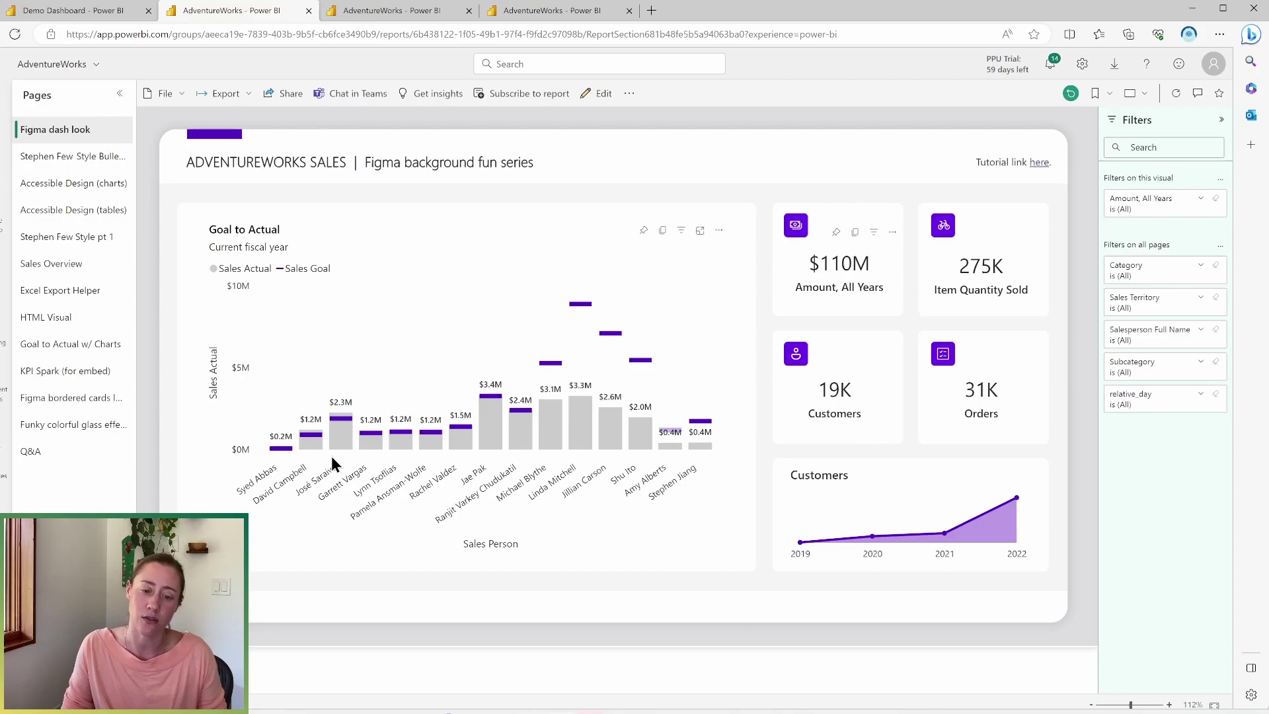
{"action": "mouse_move", "coordinate": [341, 442]}
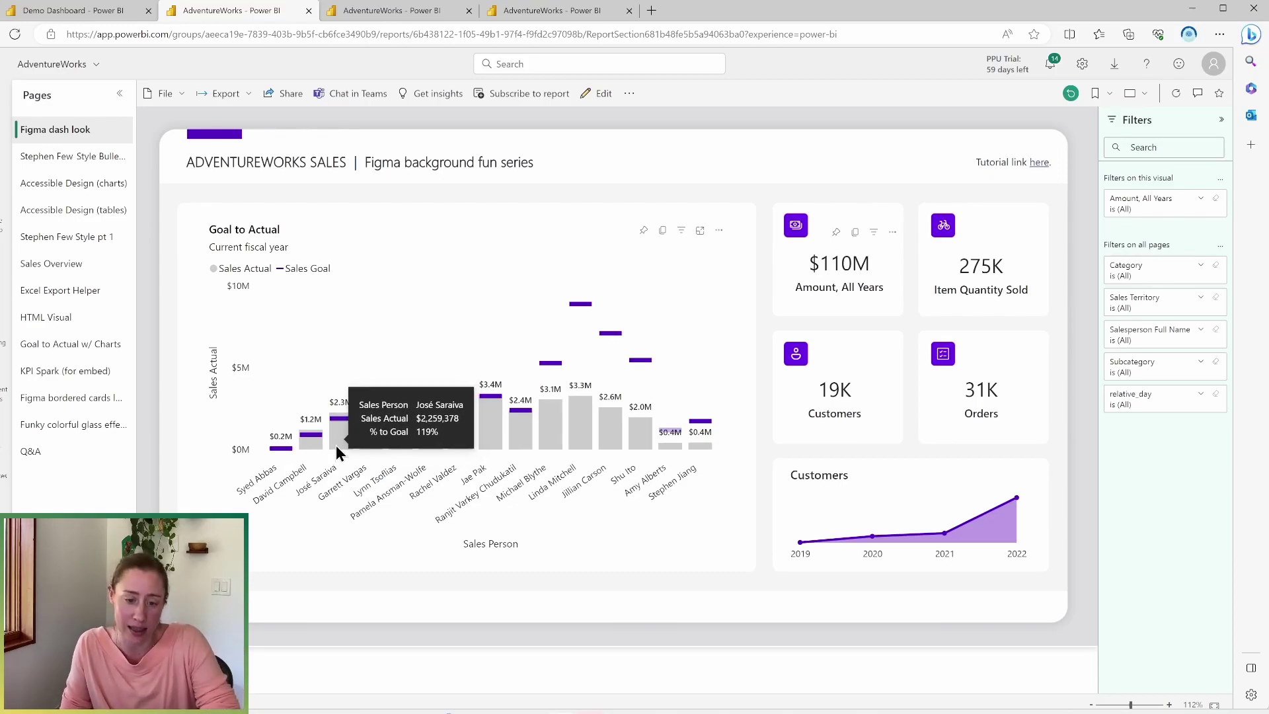
{"action": "left_click", "coordinate": [340, 435]}
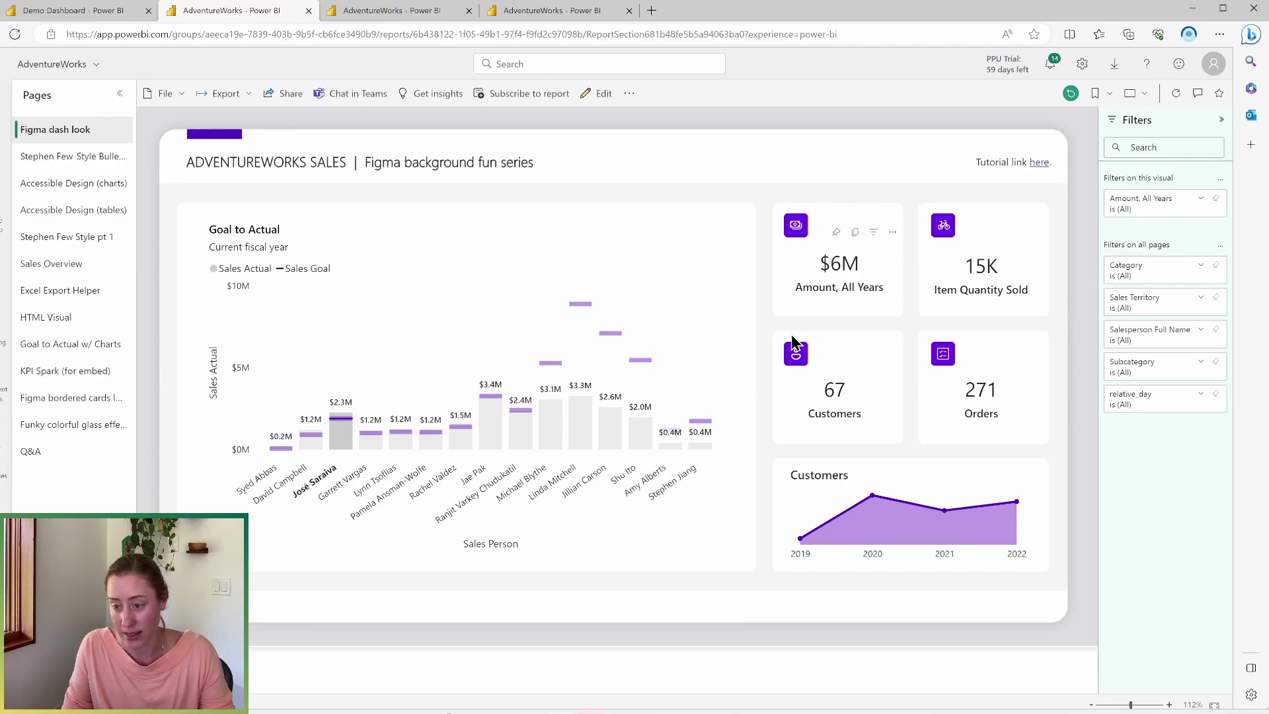
{"action": "left_click", "coordinate": [340, 442]}
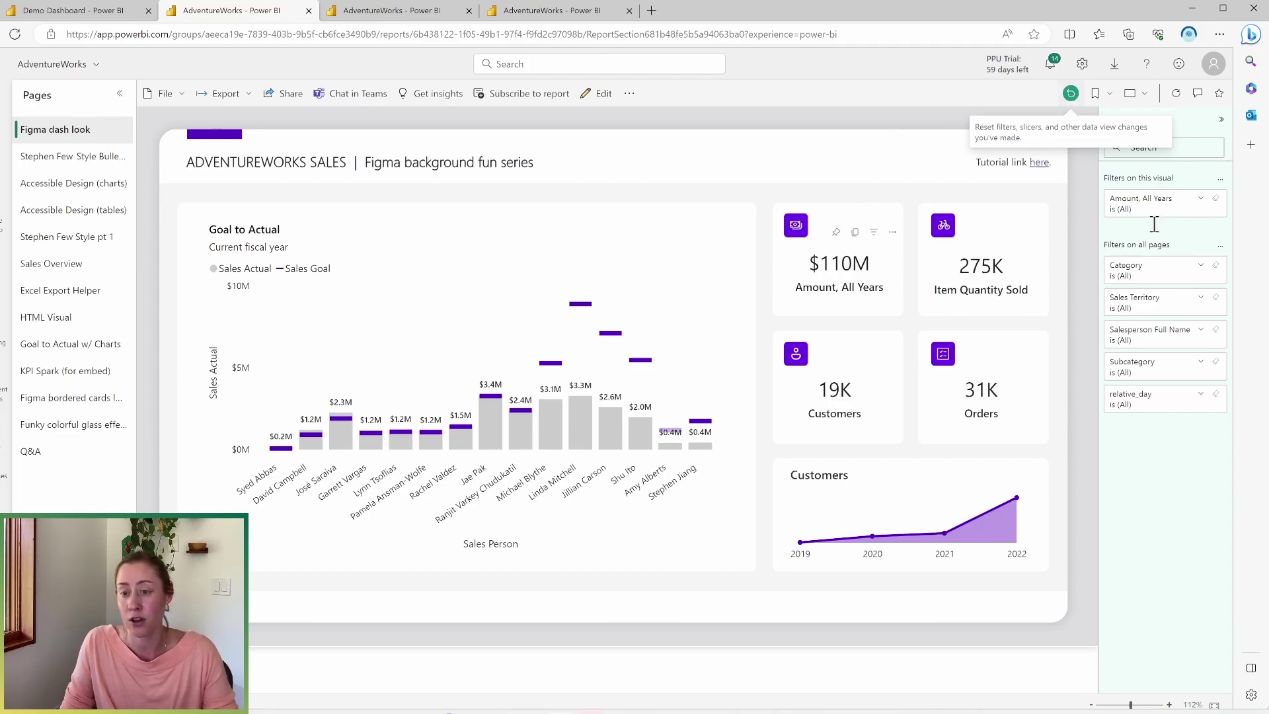
Dismiss the Customers card options and reset the report to its default view.
{"action": "right_click", "coordinate": [874, 379]}
{"action": "left_click", "coordinate": [882, 173]}
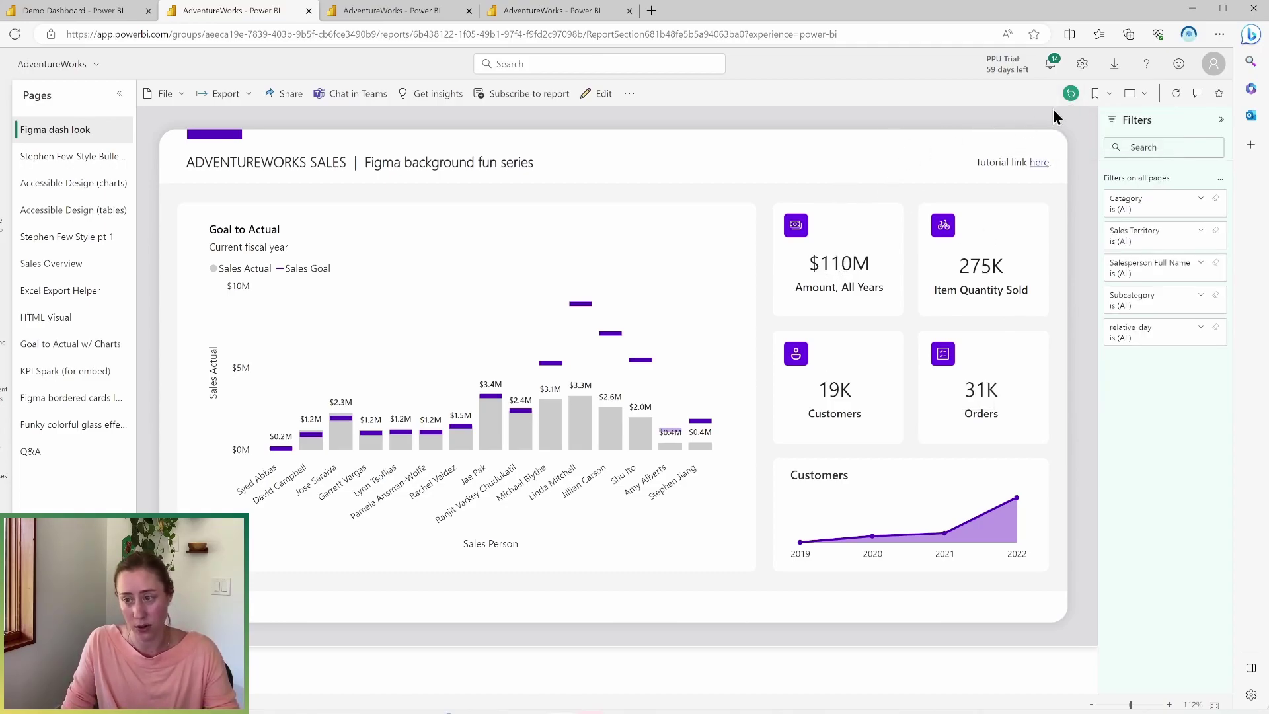
{"action": "left_click", "coordinate": [1070, 93]}
{"action": "left_click", "coordinate": [645, 413]}
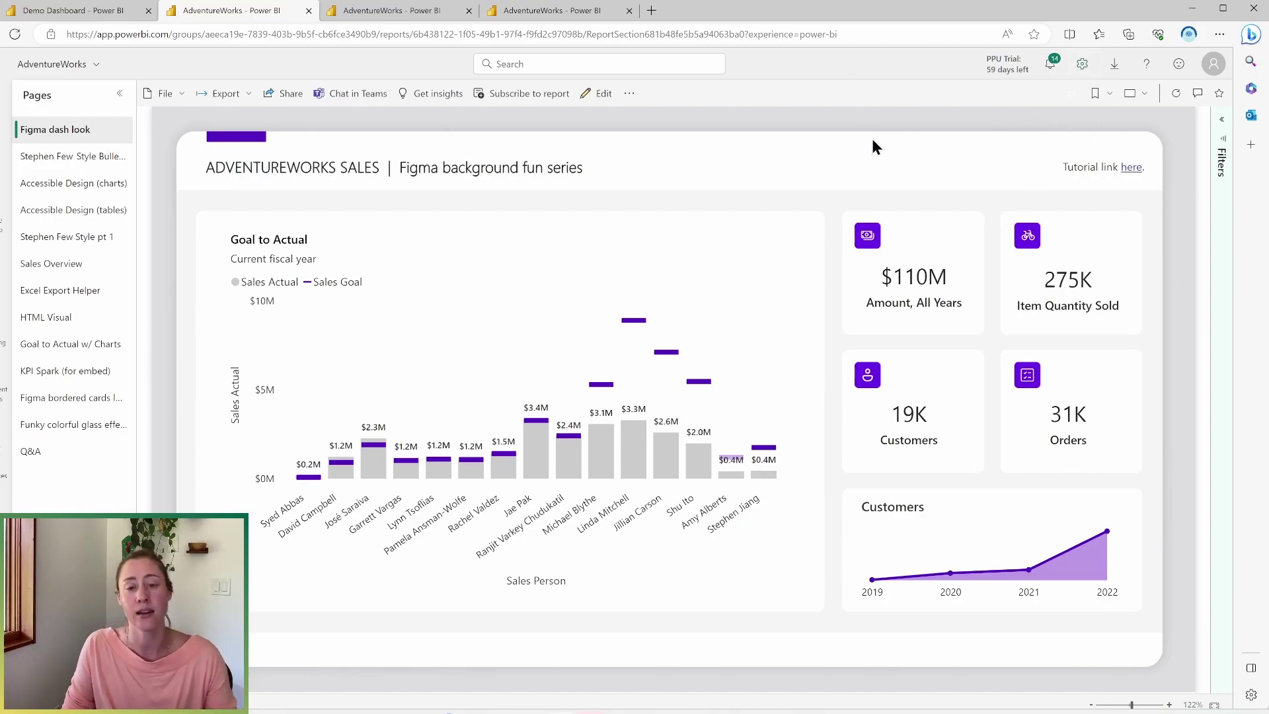
Star the report as a favourite and show the Personal bookmarks menu.
{"action": "left_click", "coordinate": [1218, 99]}
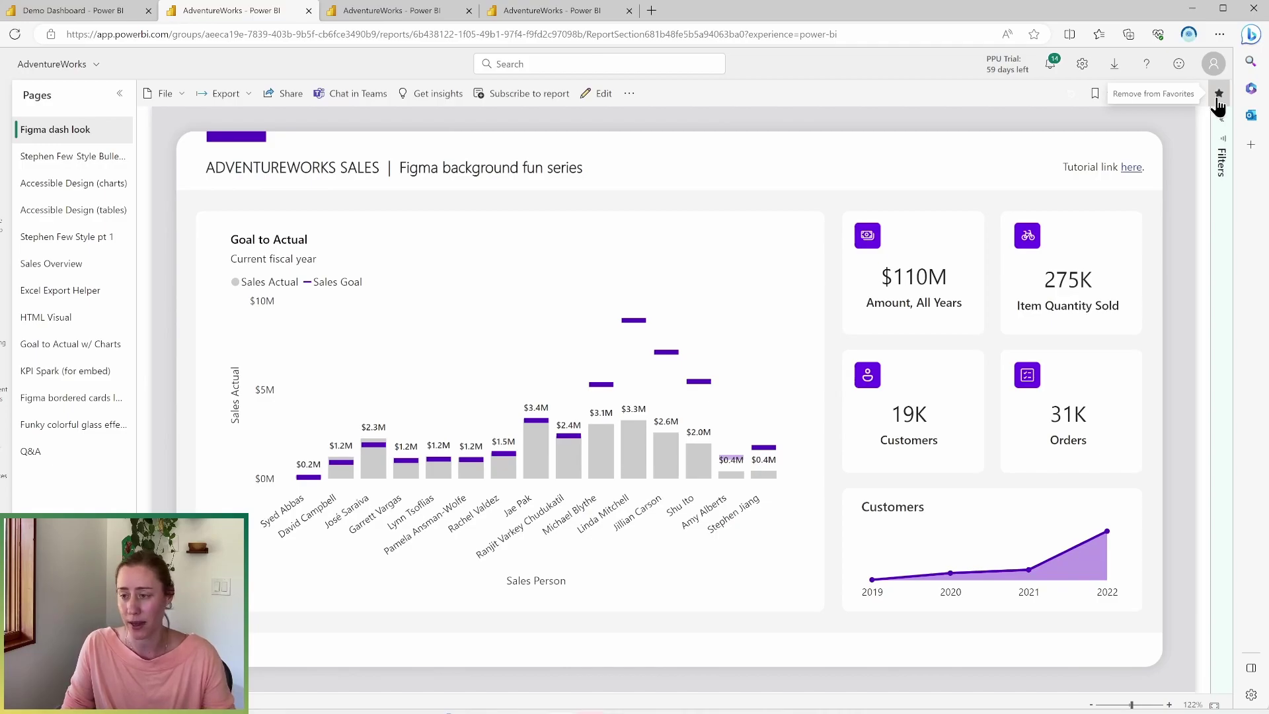
{"action": "left_click", "coordinate": [1109, 94]}
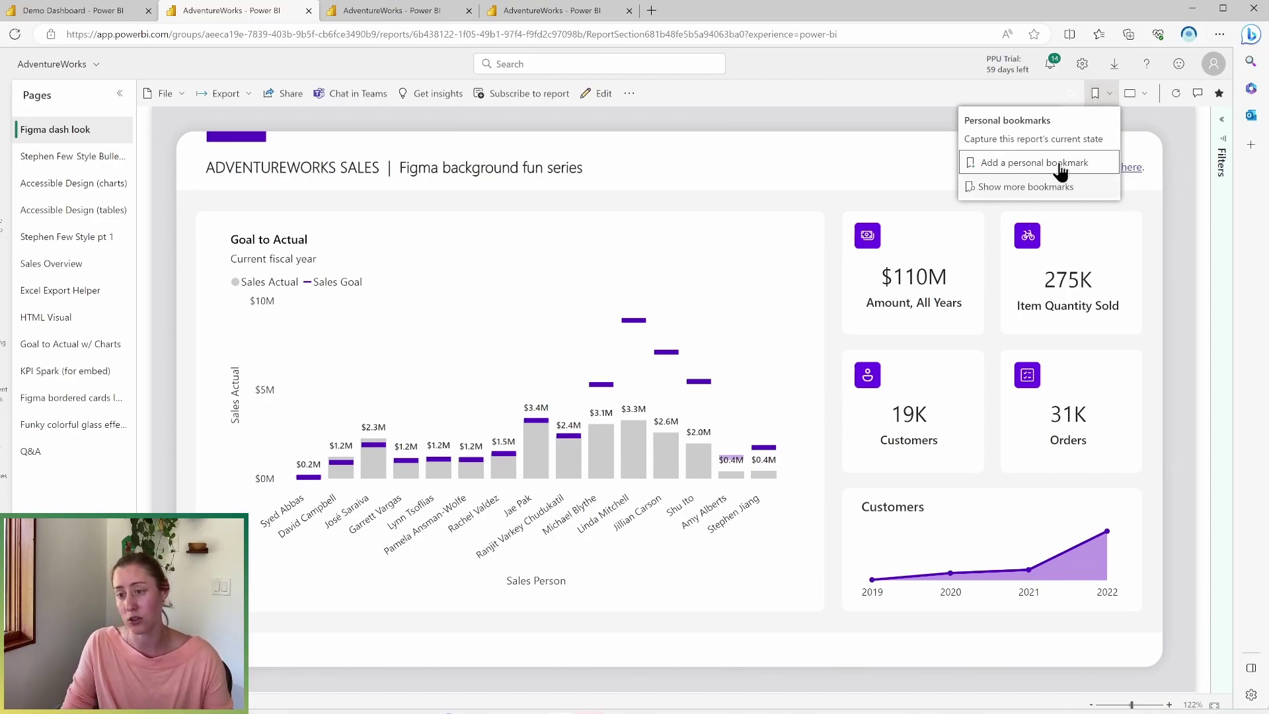
Reopen the Filters pane and filter Sales Territory to Australia.
{"action": "left_click", "coordinate": [1184, 141]}
{"action": "left_click", "coordinate": [1222, 126]}
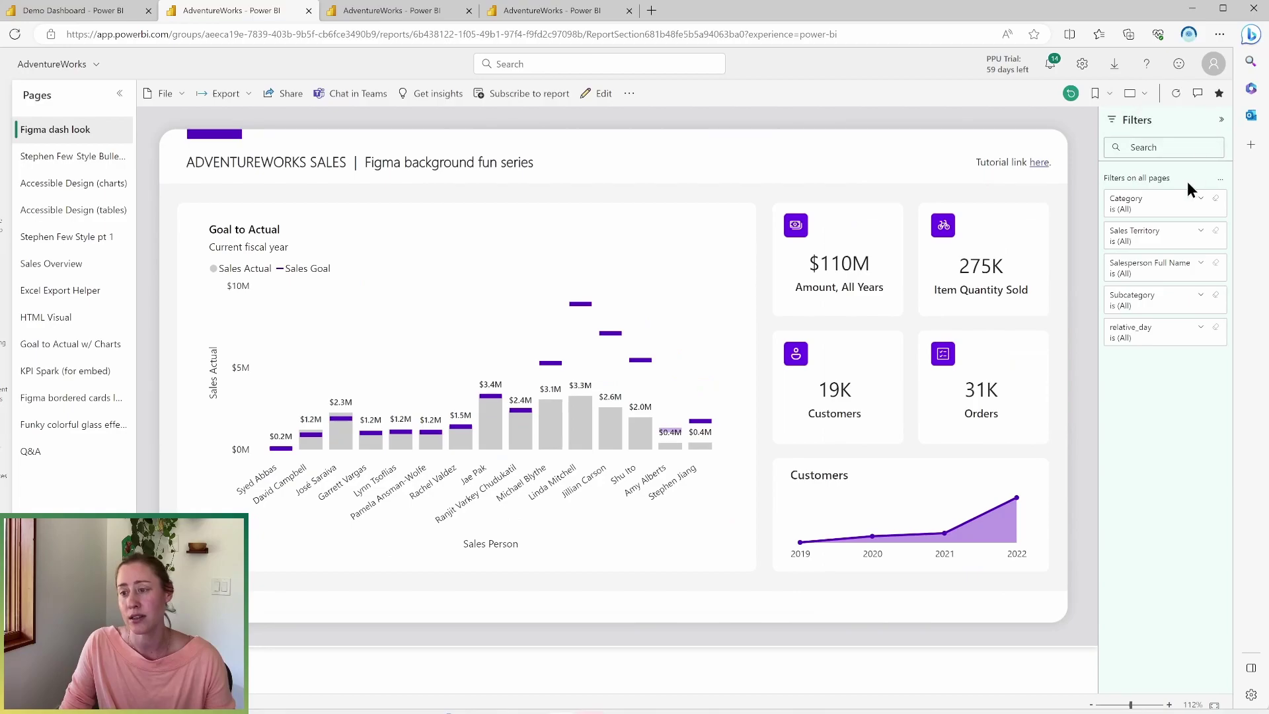
{"action": "left_click", "coordinate": [1188, 248]}
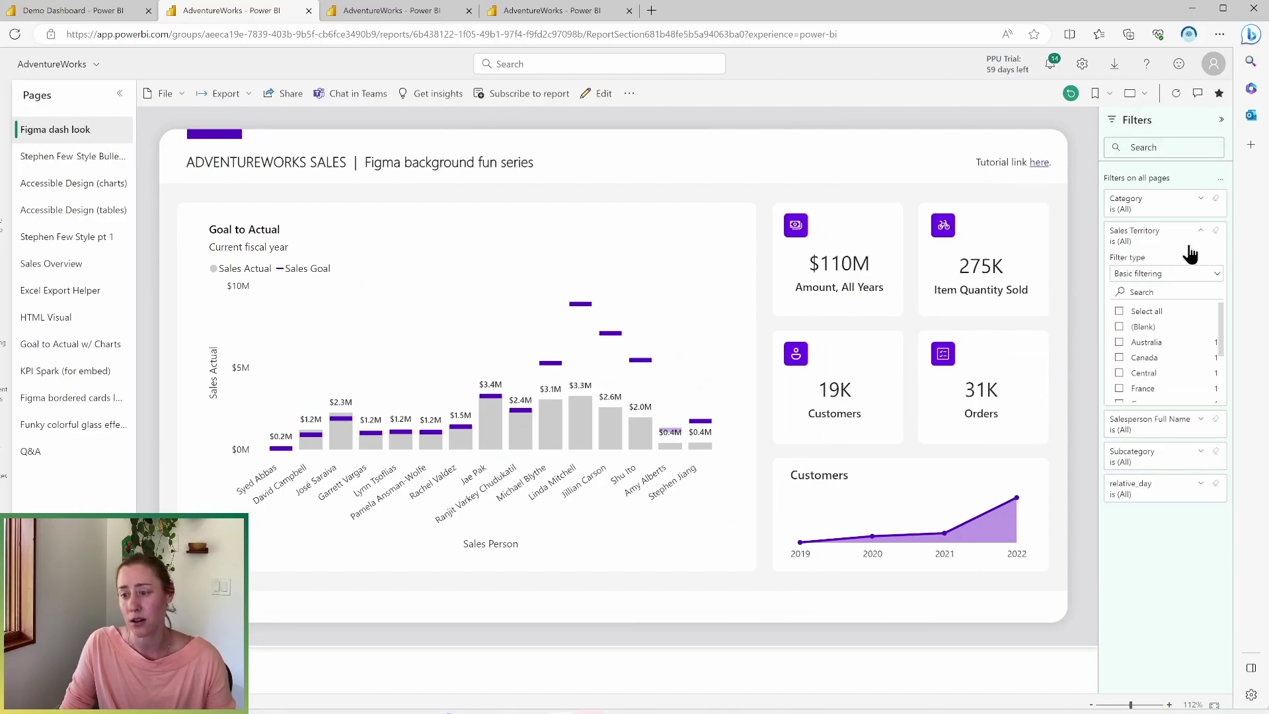
{"action": "left_click", "coordinate": [1120, 342]}
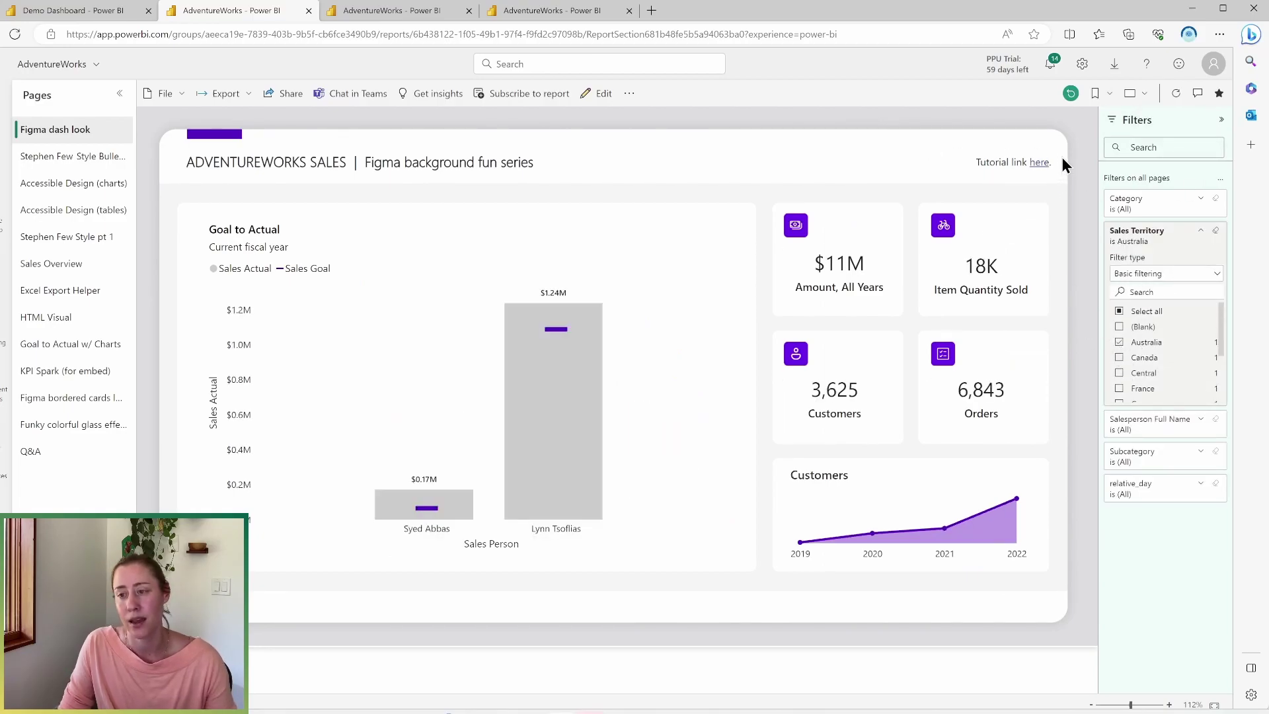
Save the current view as a personal bookmark named 'Australia territory'.
{"action": "left_click", "coordinate": [1100, 95]}
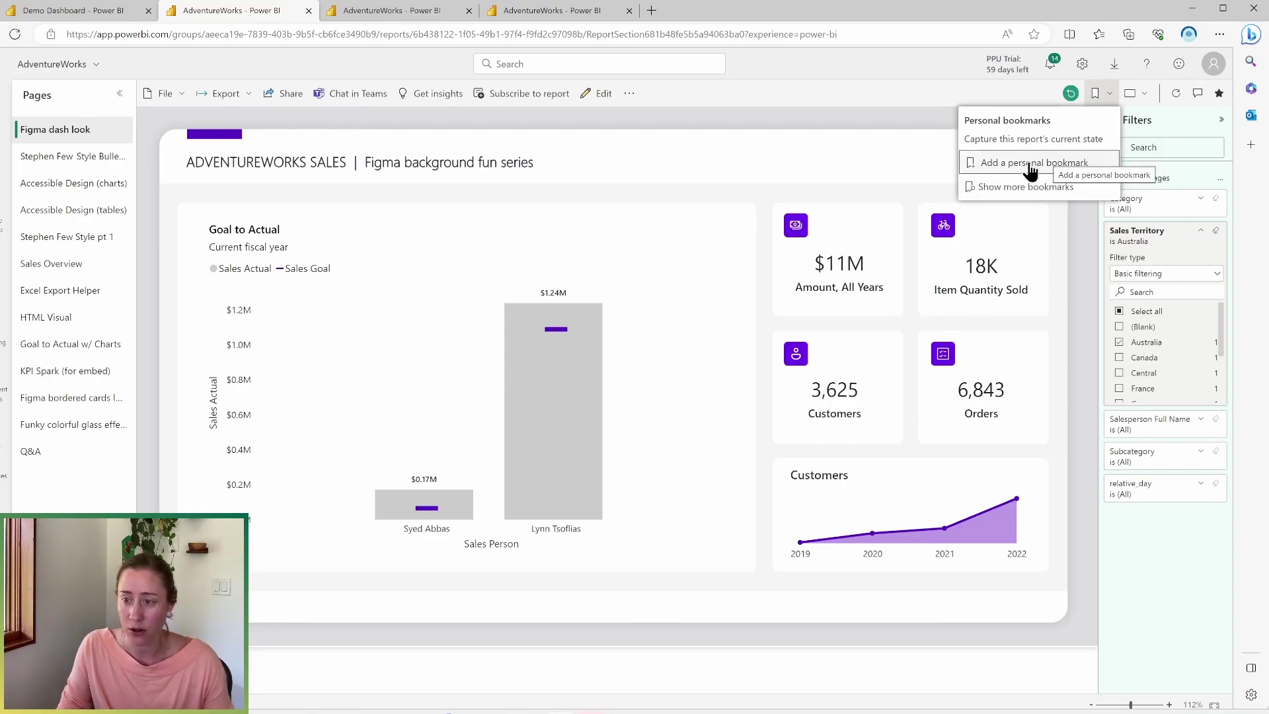
{"action": "left_click", "coordinate": [1057, 170]}
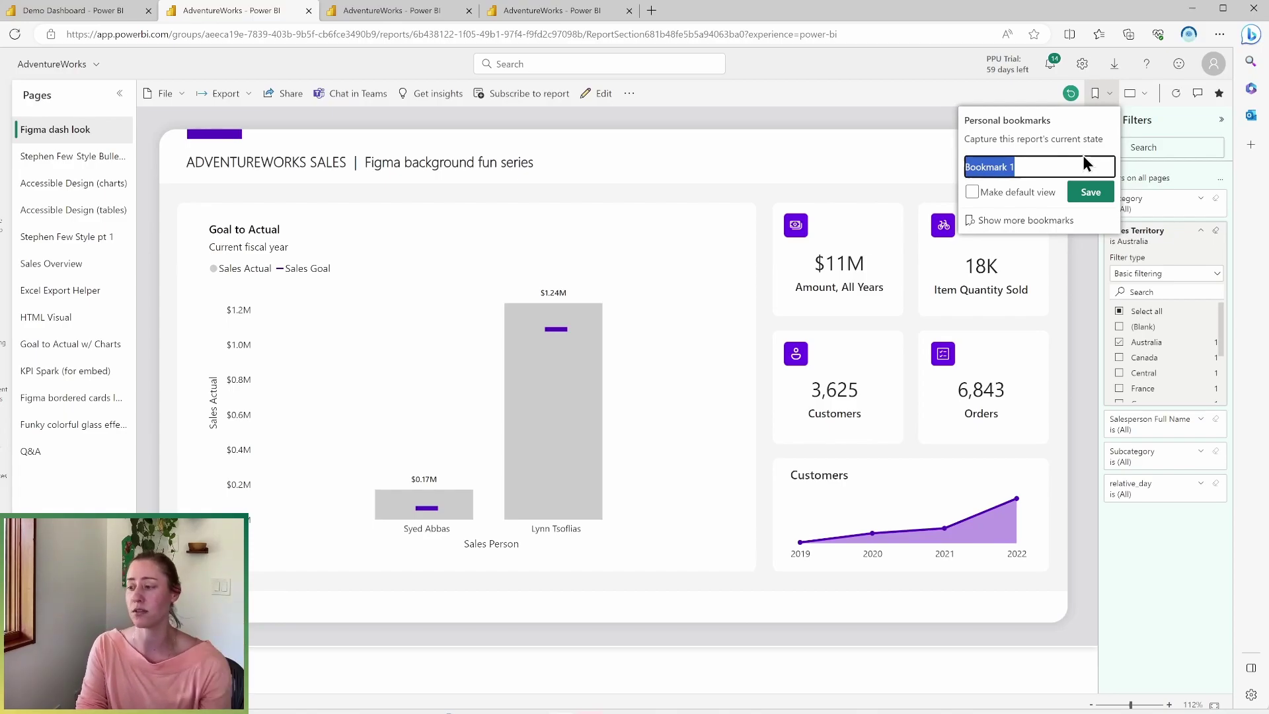
{"action": "type", "text": "Australia territory"}
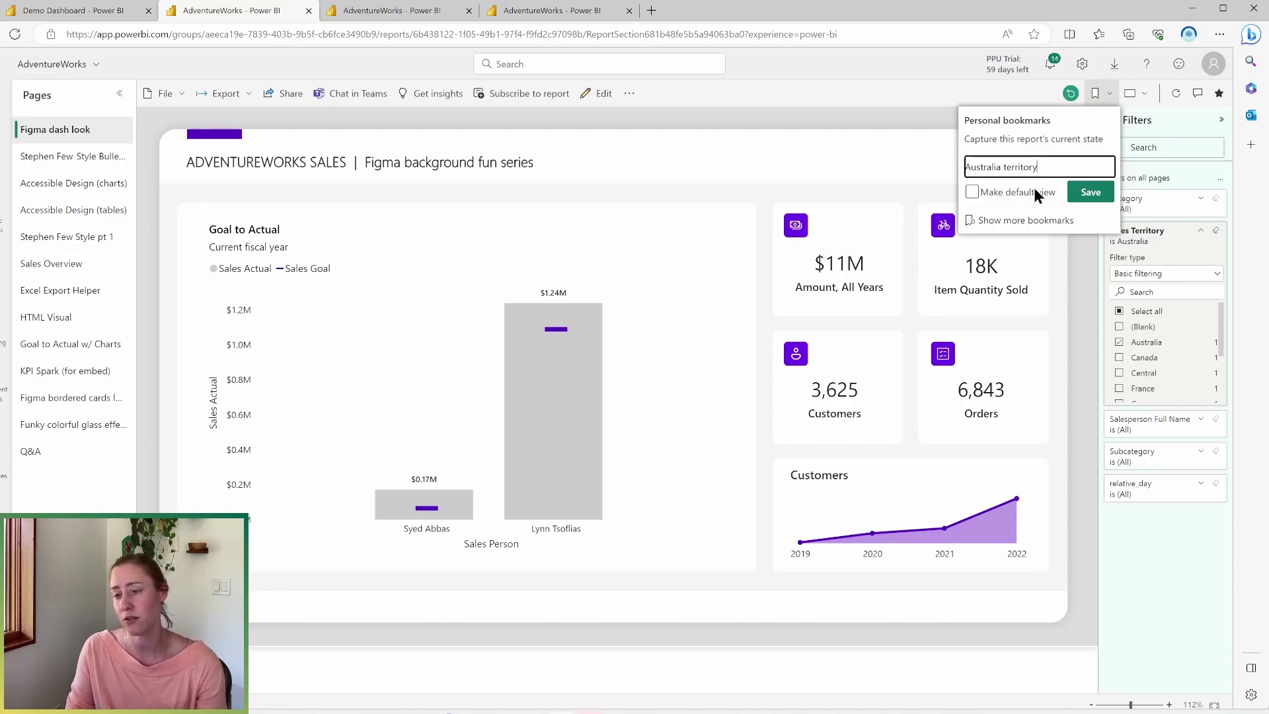
{"action": "left_click", "coordinate": [1091, 193]}
Apply the 'Australia territory' bookmark, then view and close its options.
{"action": "left_click", "coordinate": [1111, 97]}
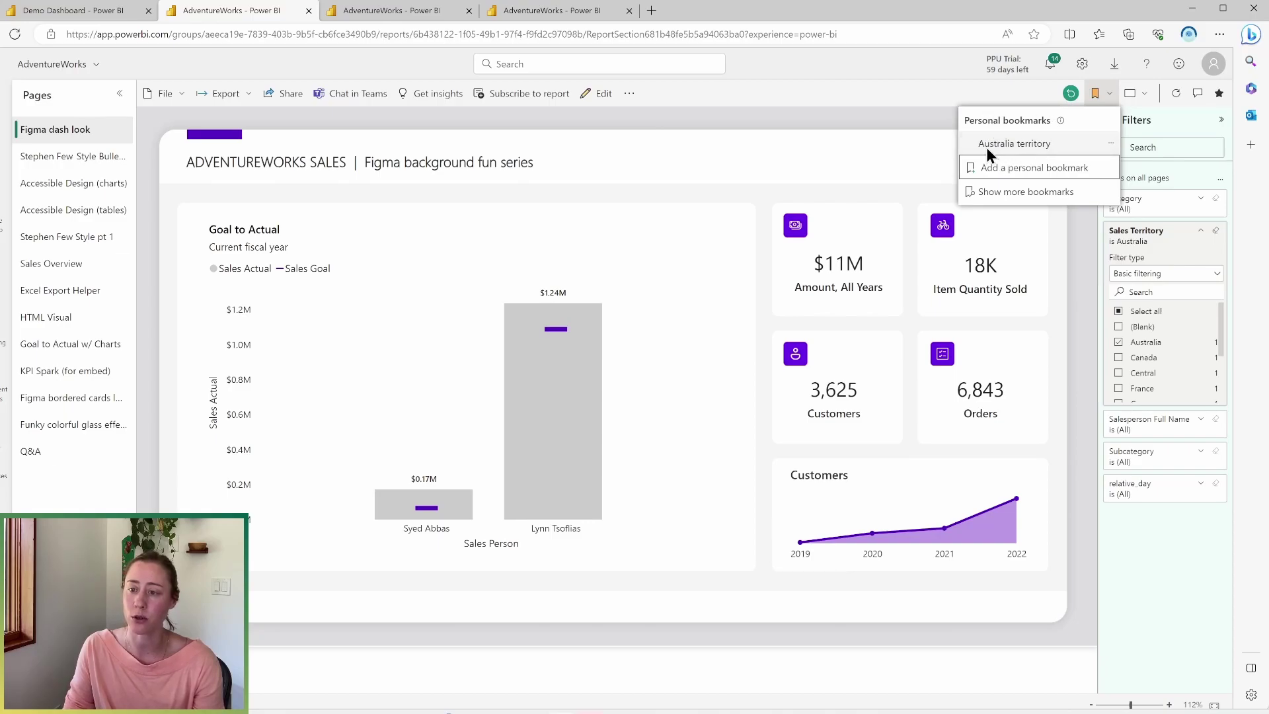
{"action": "left_click", "coordinate": [1109, 144]}
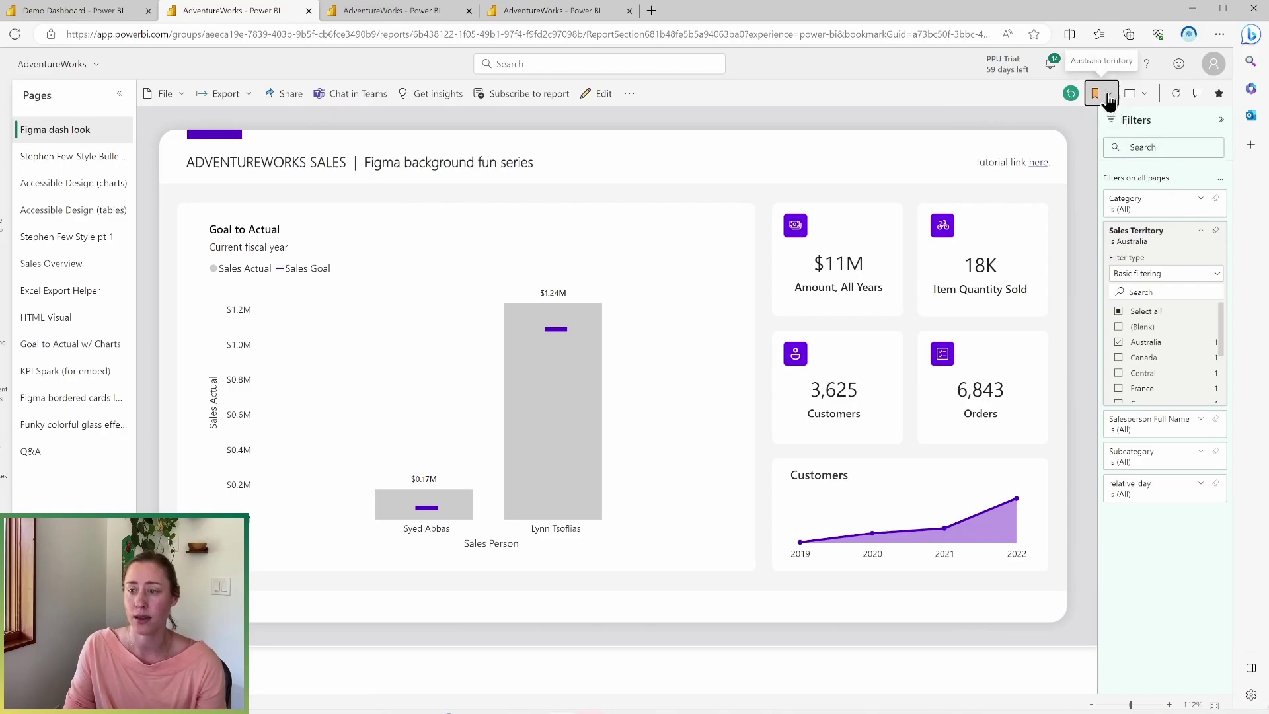
{"action": "left_click", "coordinate": [1097, 93]}
{"action": "left_click", "coordinate": [1111, 143]}
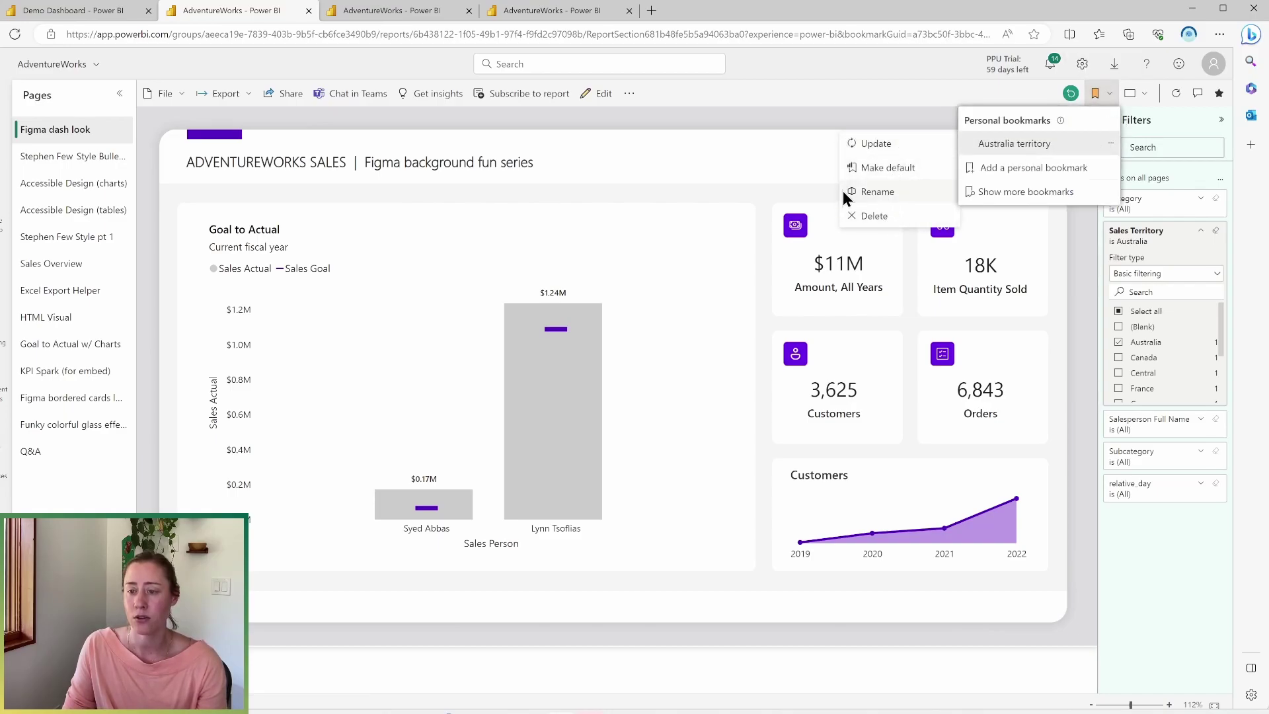
{"action": "left_click", "coordinate": [756, 130]}
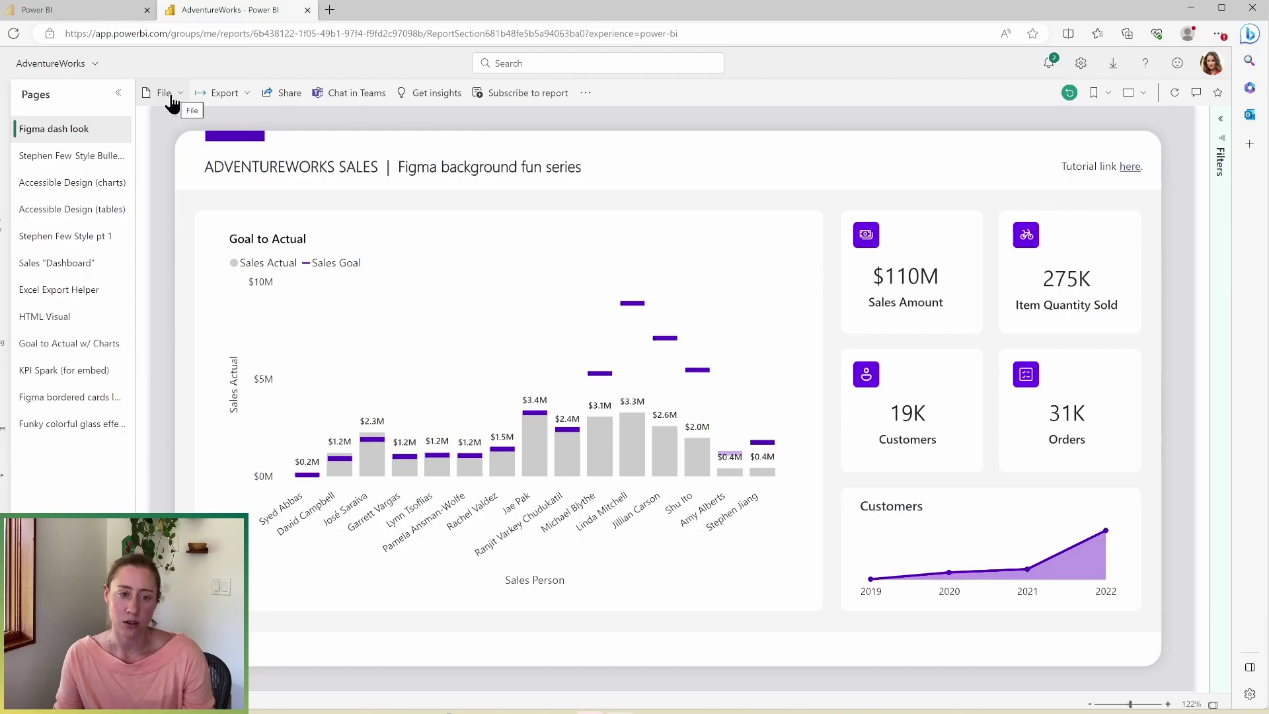
{"action": "left_click", "coordinate": [173, 96]}
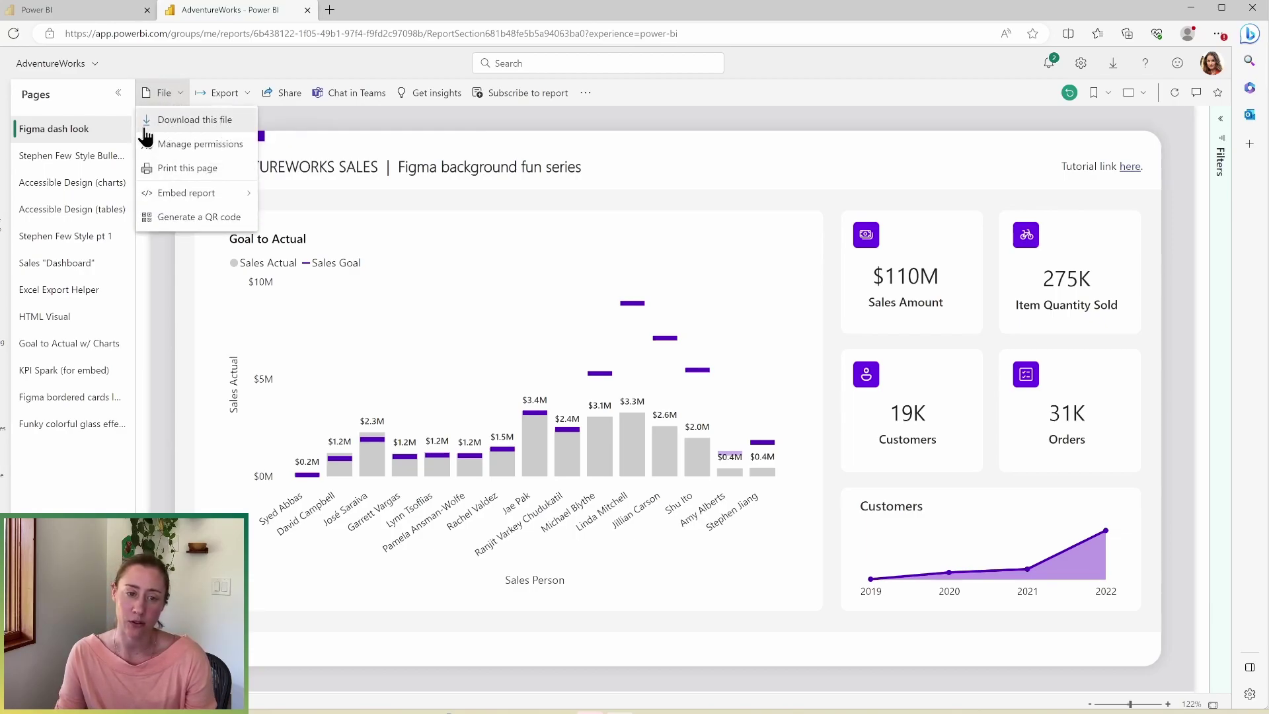
{"action": "left_click", "coordinate": [177, 121]}
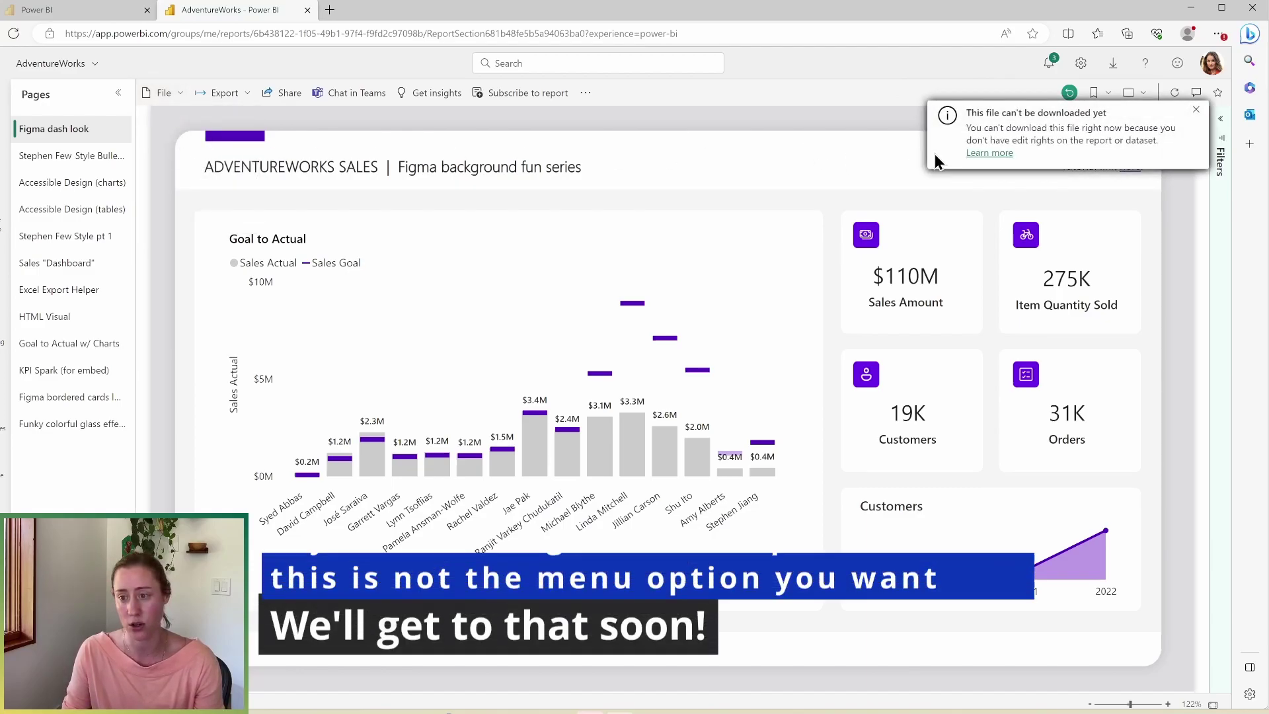
{"action": "left_click", "coordinate": [1195, 109]}
{"action": "left_click", "coordinate": [162, 92]}
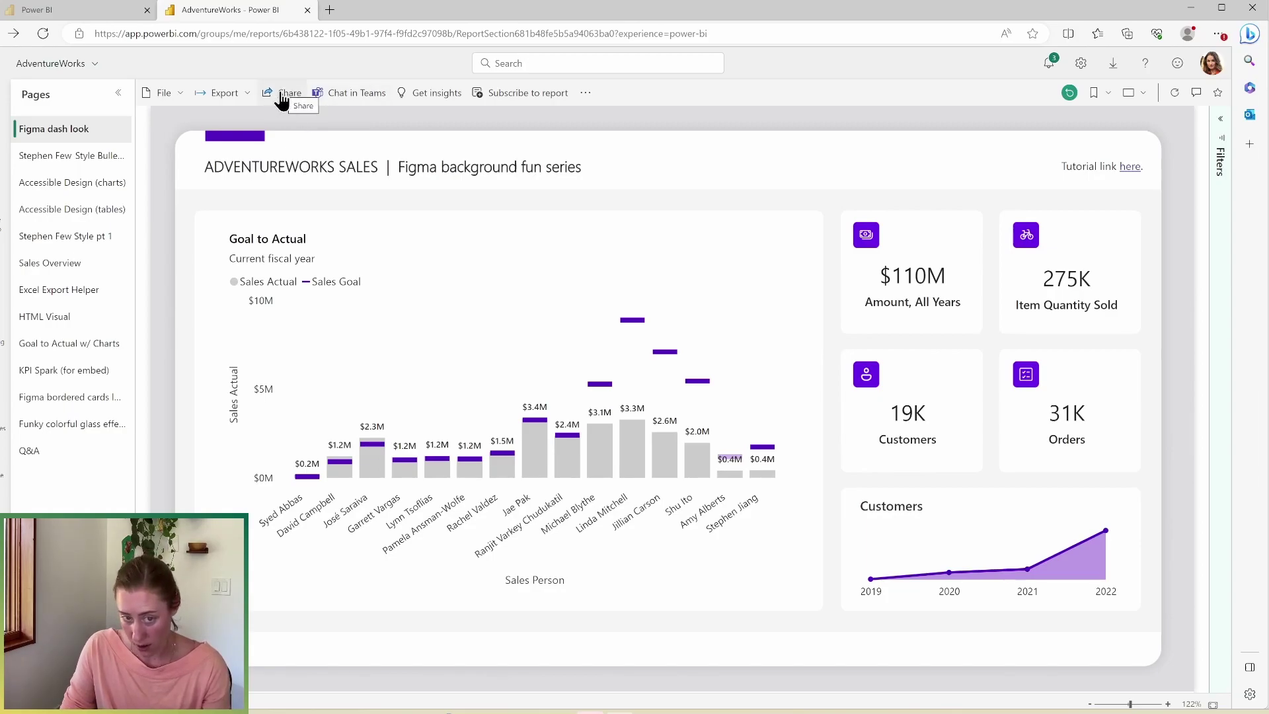
Open Send link, view the link-permission settings, cancel, and close the dialog.
{"action": "left_click", "coordinate": [283, 93]}
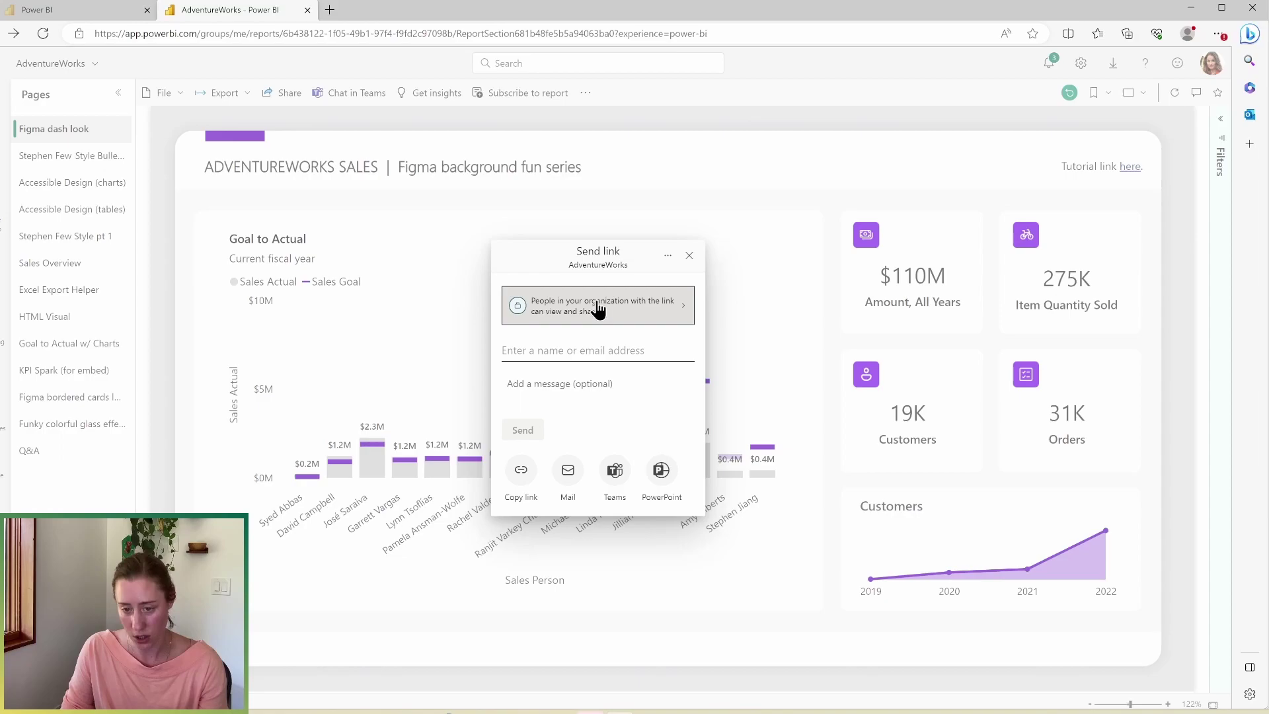
{"action": "left_click", "coordinate": [597, 311]}
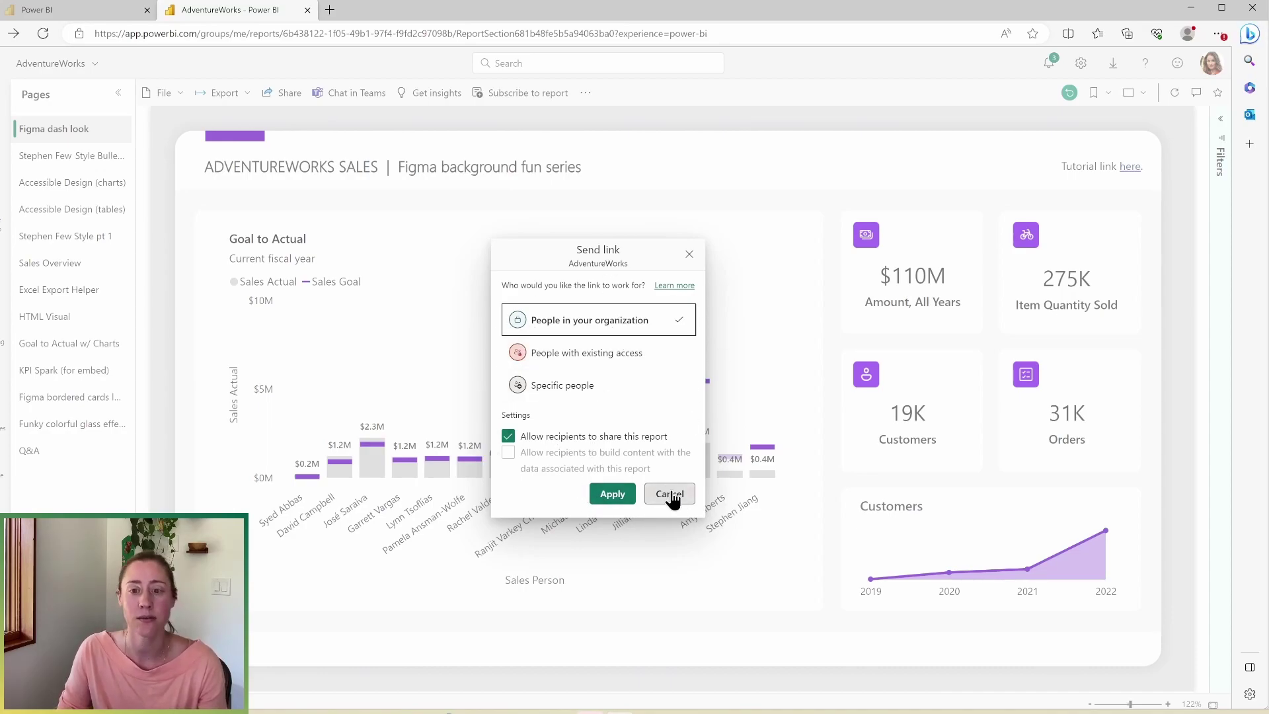
{"action": "left_click", "coordinate": [669, 493]}
{"action": "left_click", "coordinate": [689, 257]}
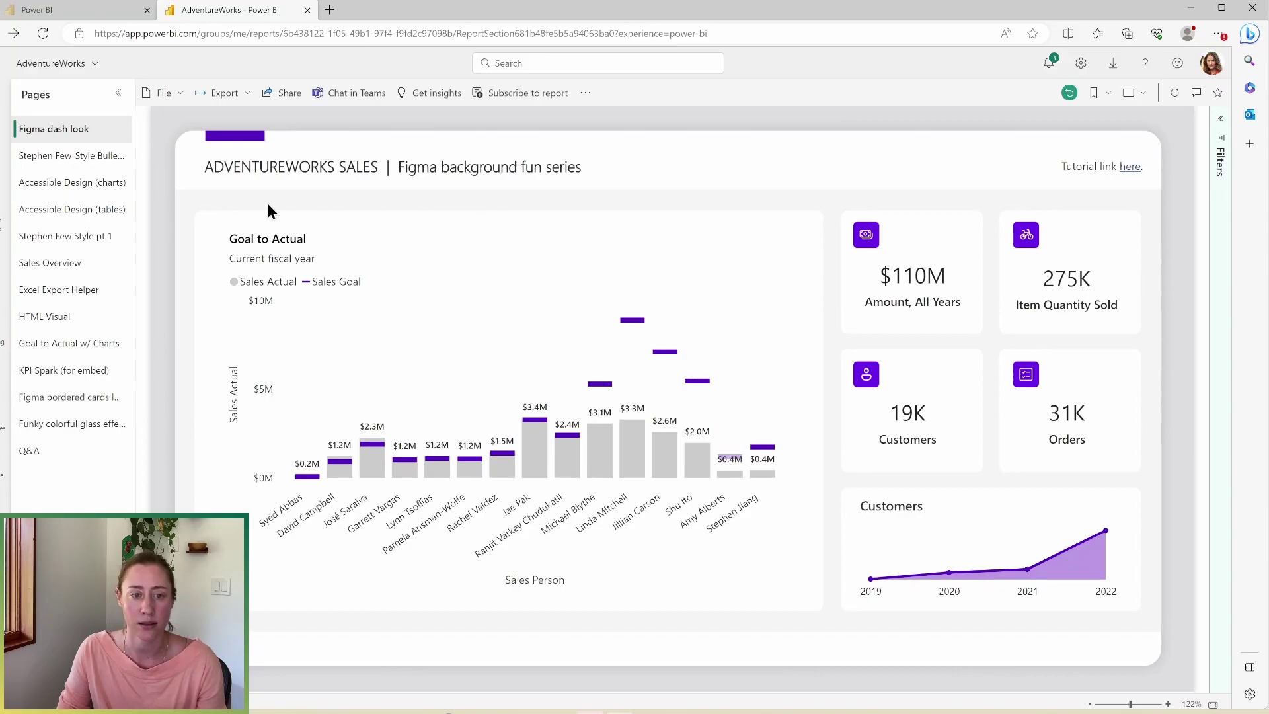
Browse the File menu's Embed report options and the Export dropdown.
{"action": "left_click", "coordinate": [170, 93]}
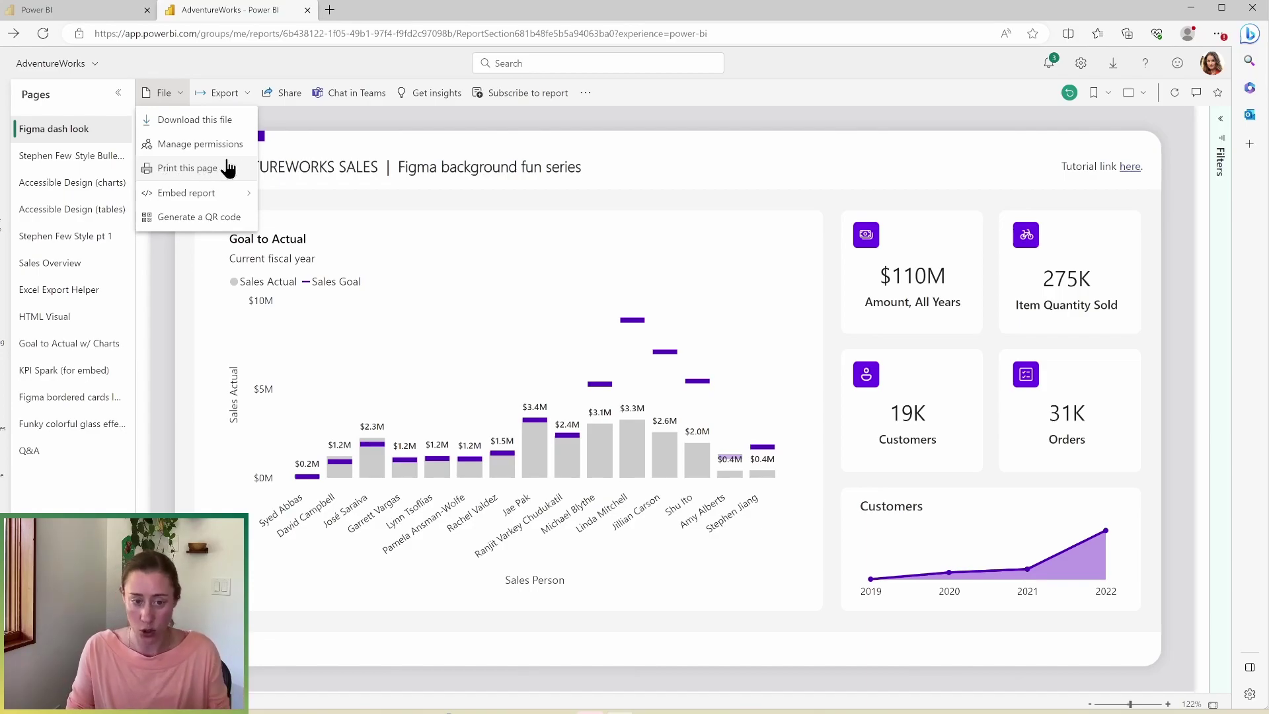
{"action": "mouse_move", "coordinate": [248, 194]}
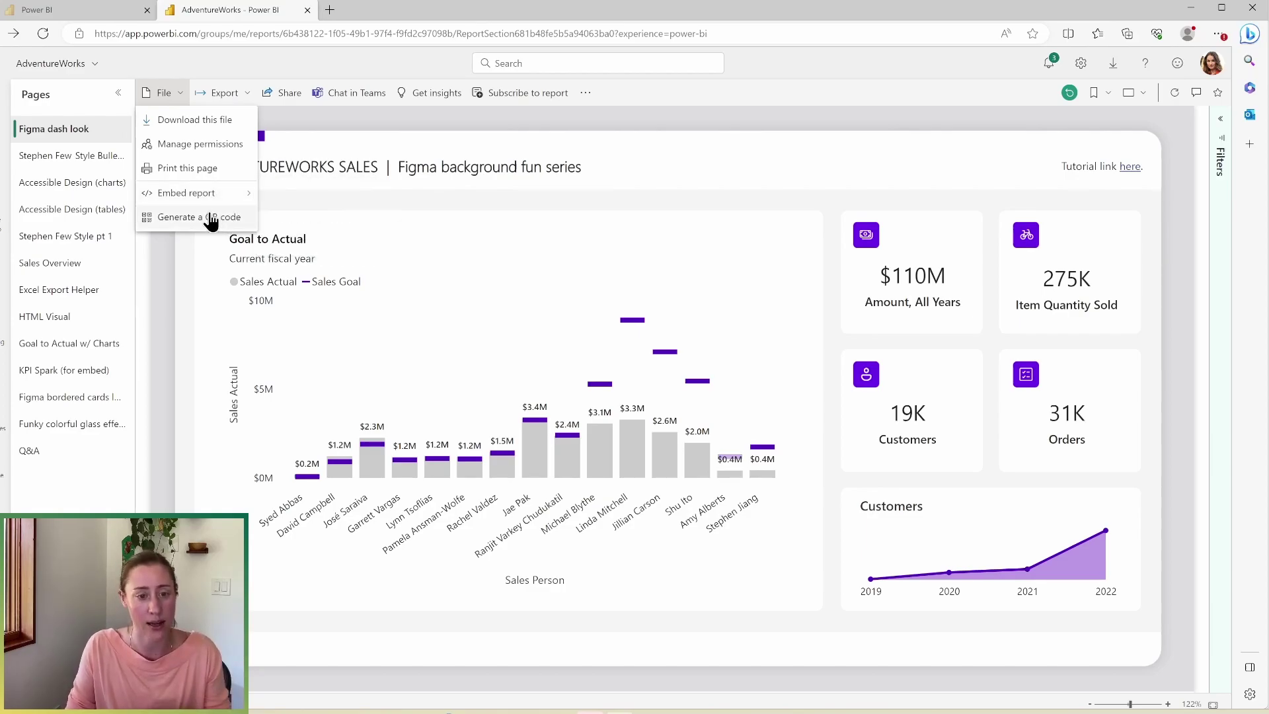
{"action": "left_click", "coordinate": [233, 94]}
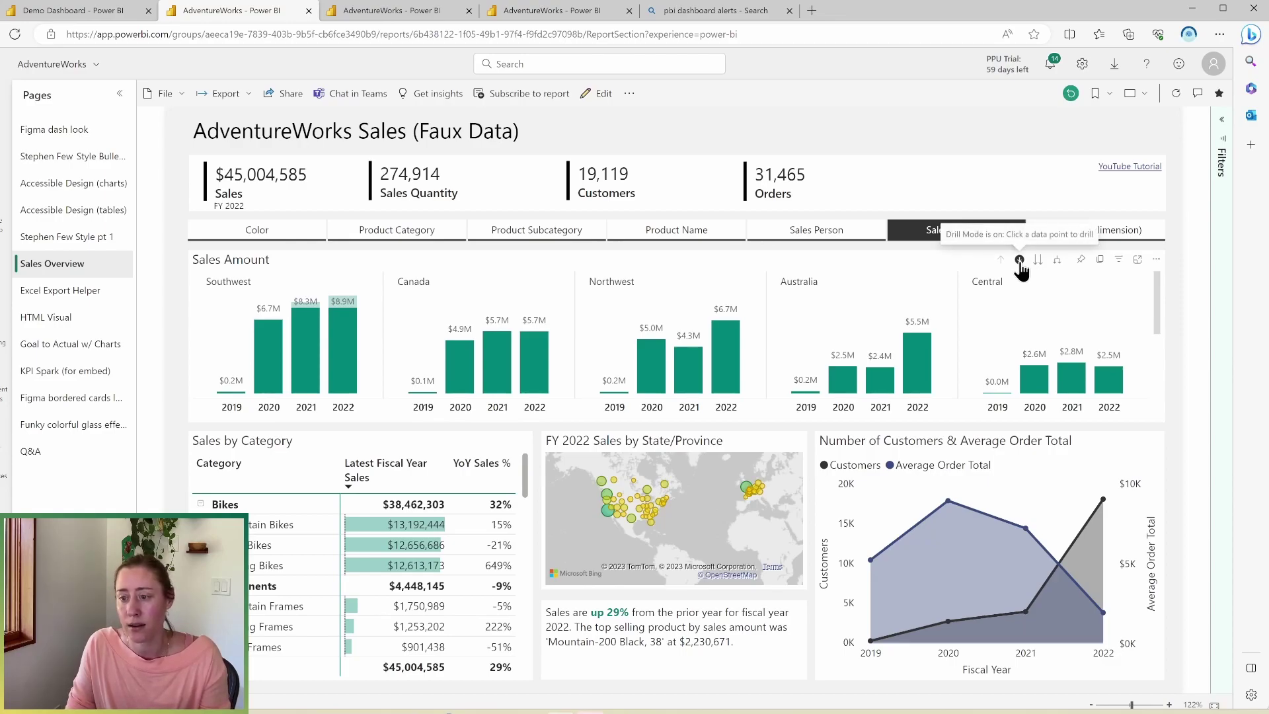
Turn on Drill mode, drill into Northwest 2022, then drill up to fiscal years in Focus mode.
{"action": "left_click", "coordinate": [1020, 261]}
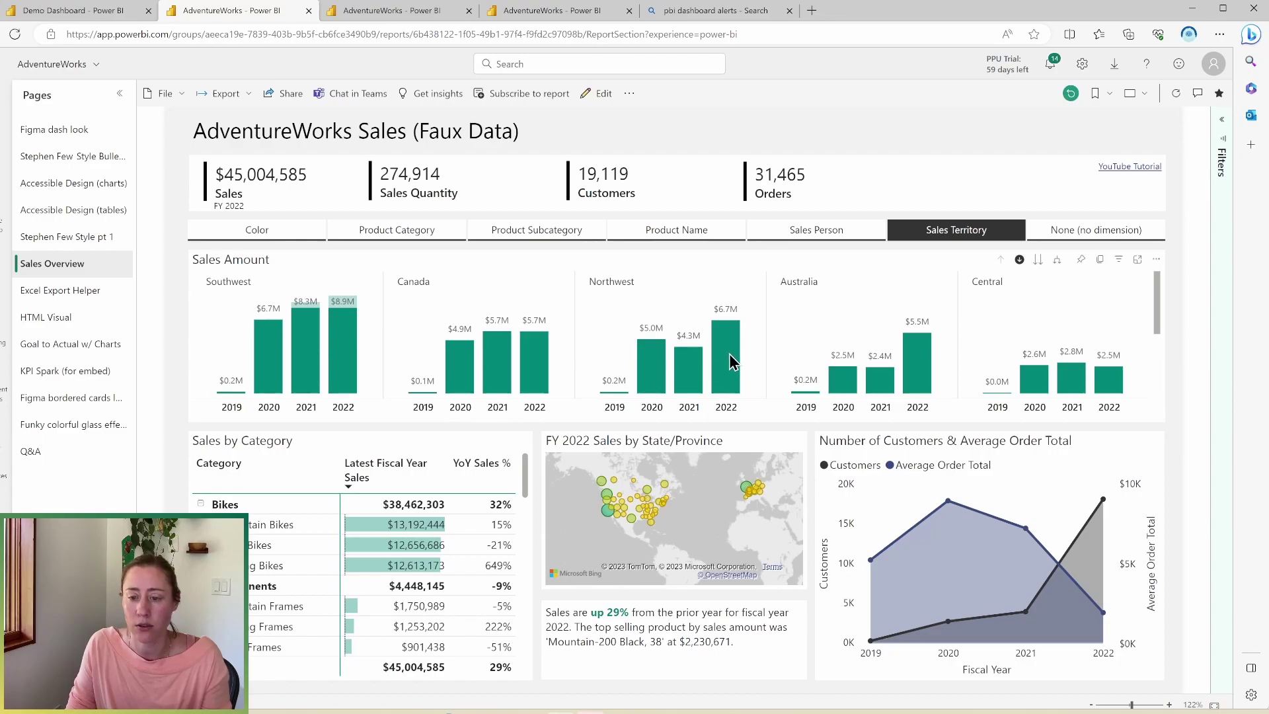
{"action": "mouse_move", "coordinate": [728, 349]}
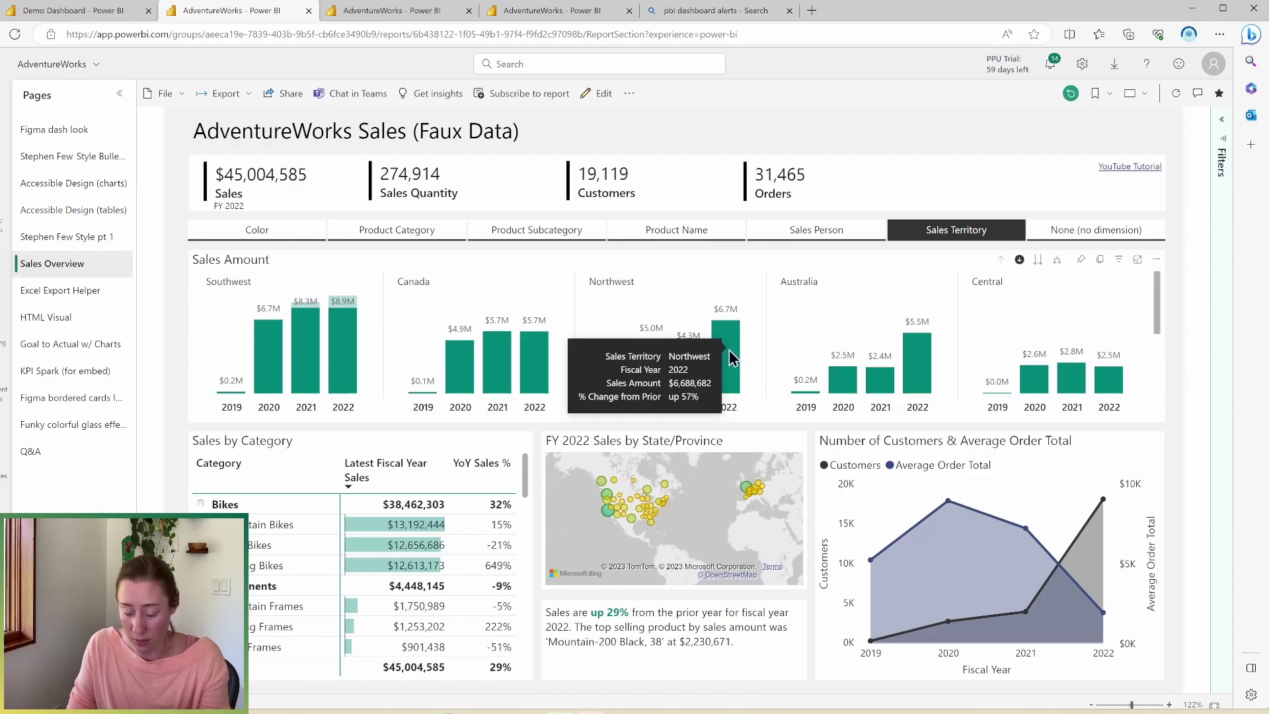
{"action": "left_click", "coordinate": [729, 358]}
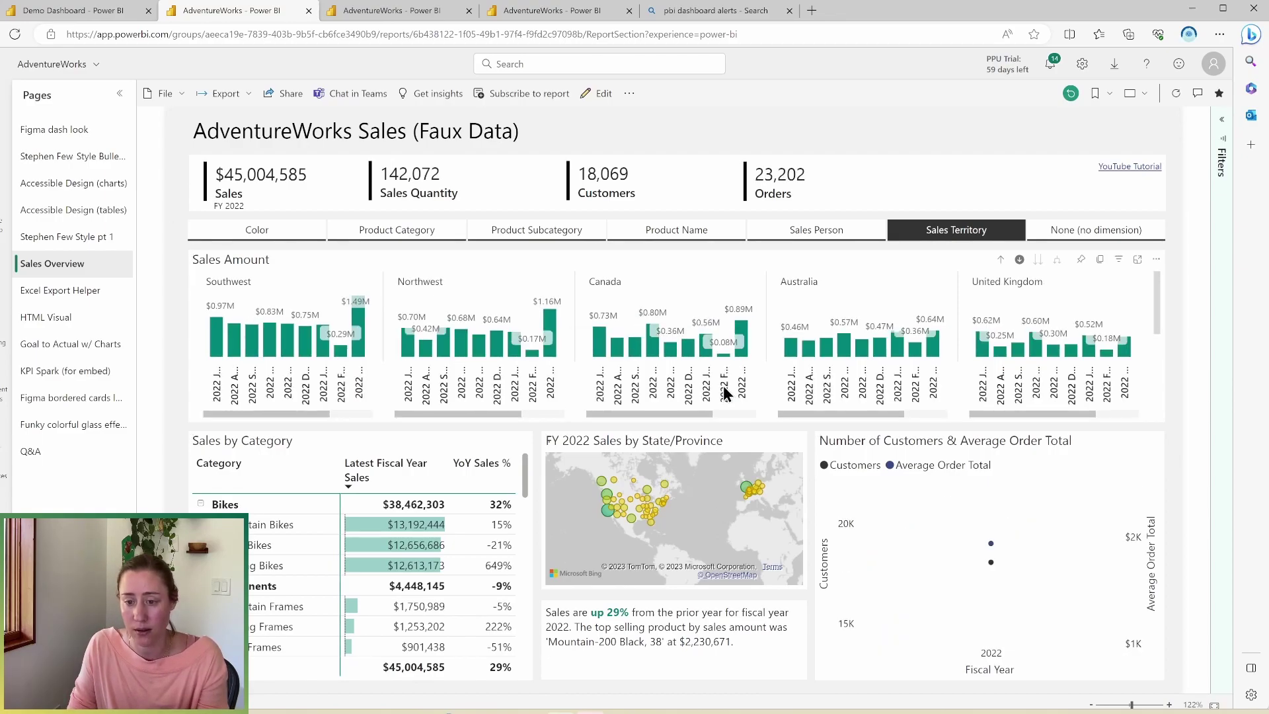
{"action": "left_click", "coordinate": [1138, 260]}
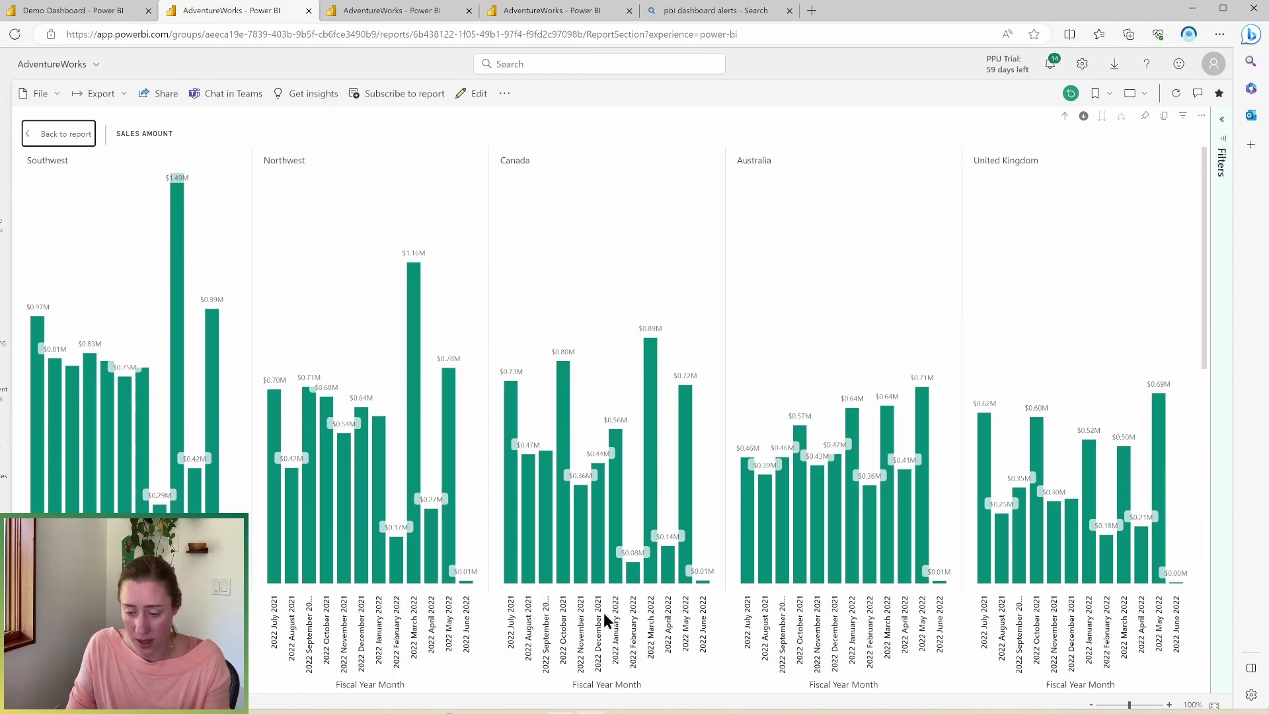
{"action": "left_click", "coordinate": [1065, 117]}
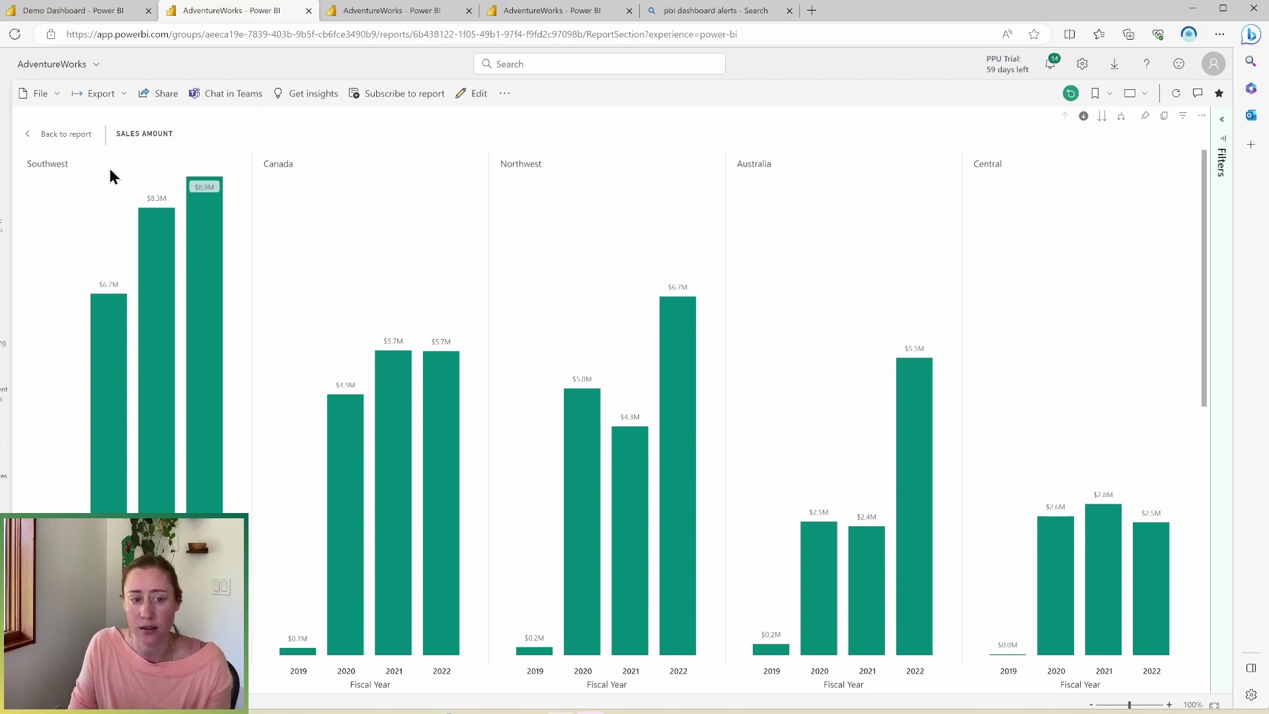
Turn off Drill mode and show every region's Sales Amount at monthly level.
{"action": "left_click", "coordinate": [58, 135]}
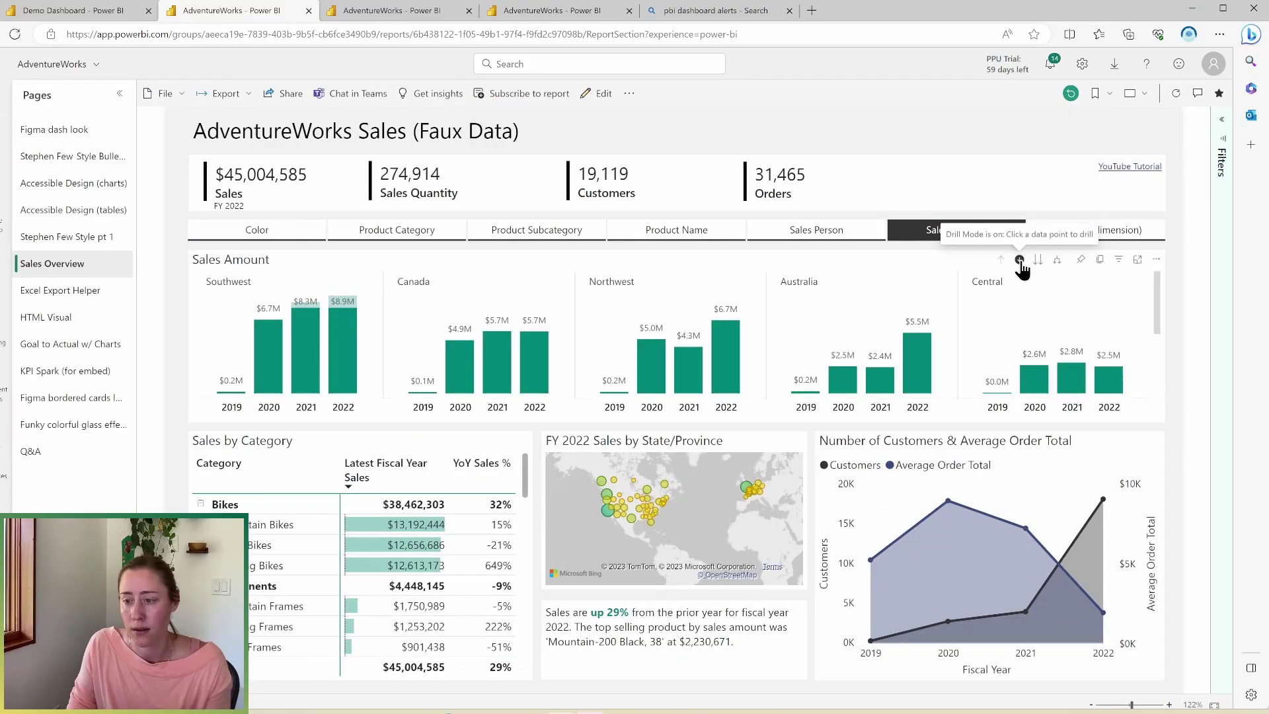
{"action": "left_click", "coordinate": [1020, 262]}
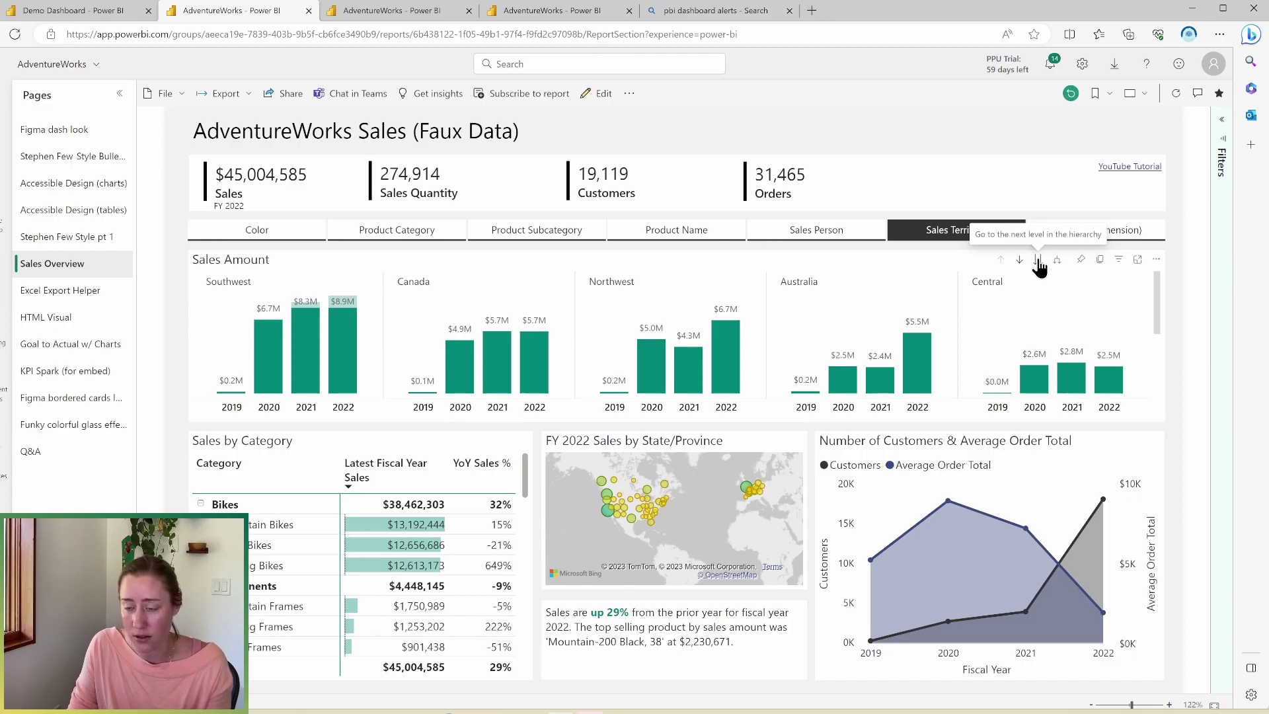
{"action": "left_click", "coordinate": [1037, 261]}
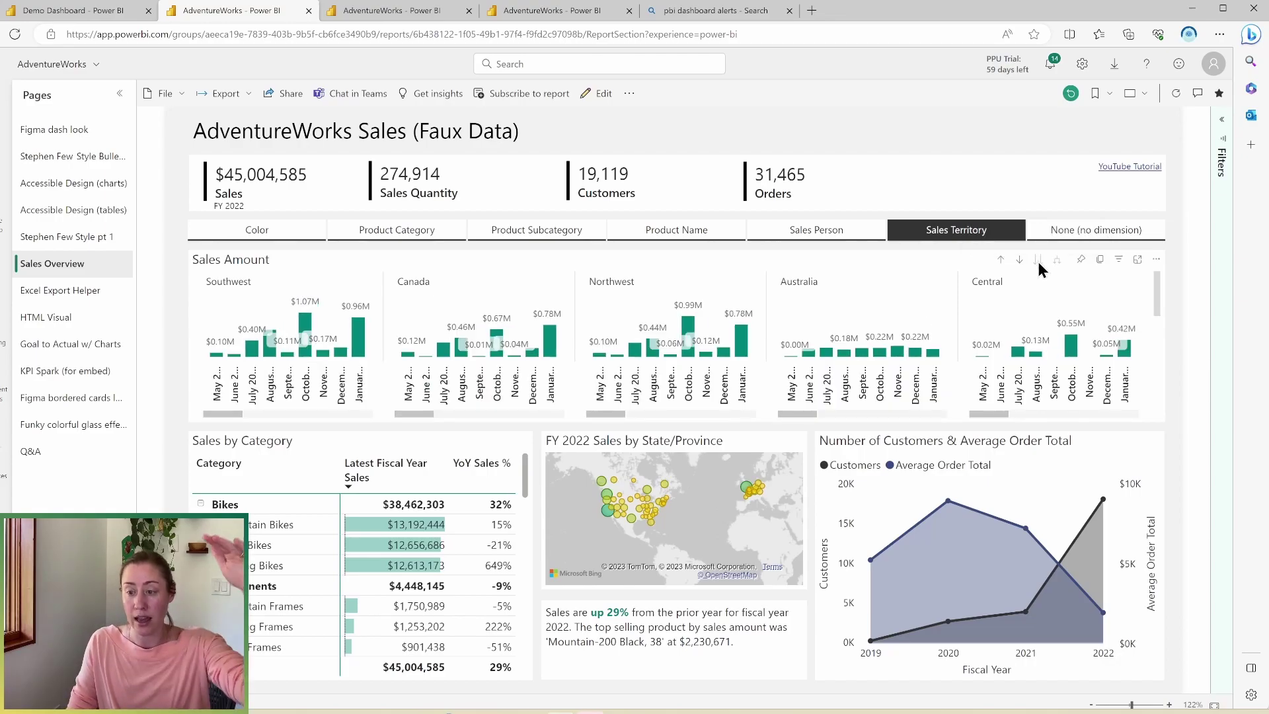
{"action": "left_click", "coordinate": [1137, 259]}
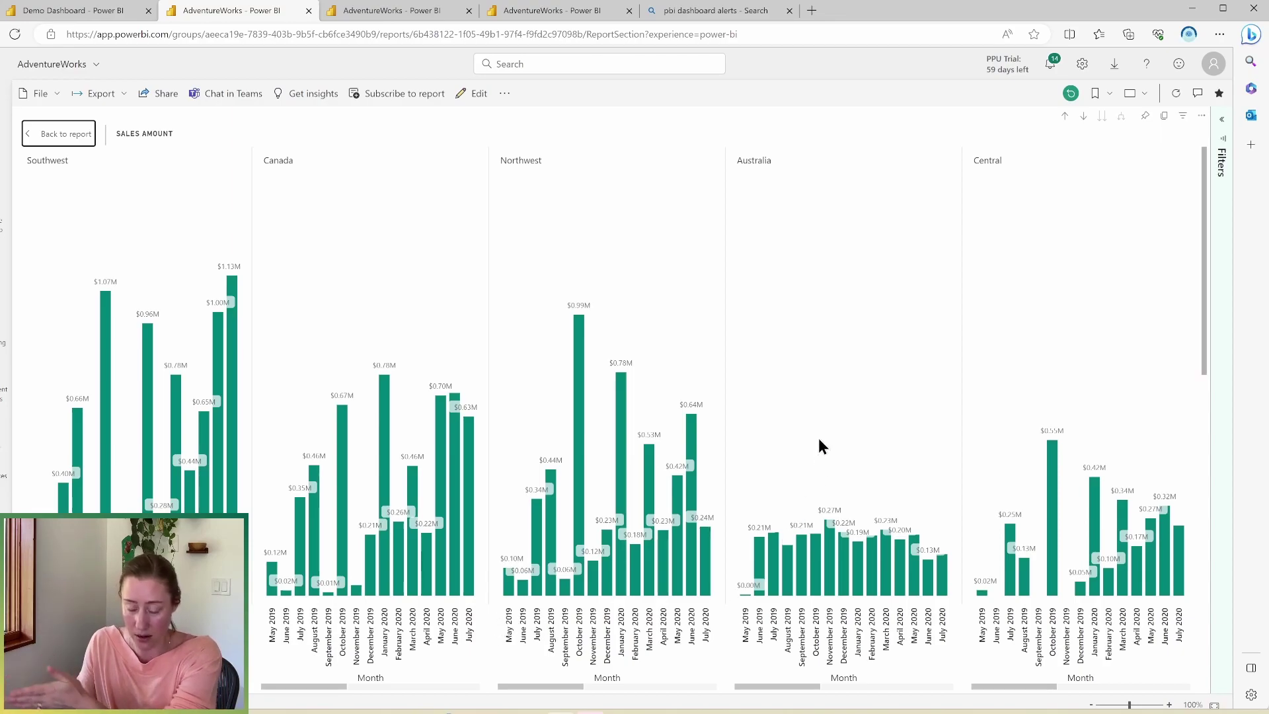
{"action": "key", "text": "Escape"}
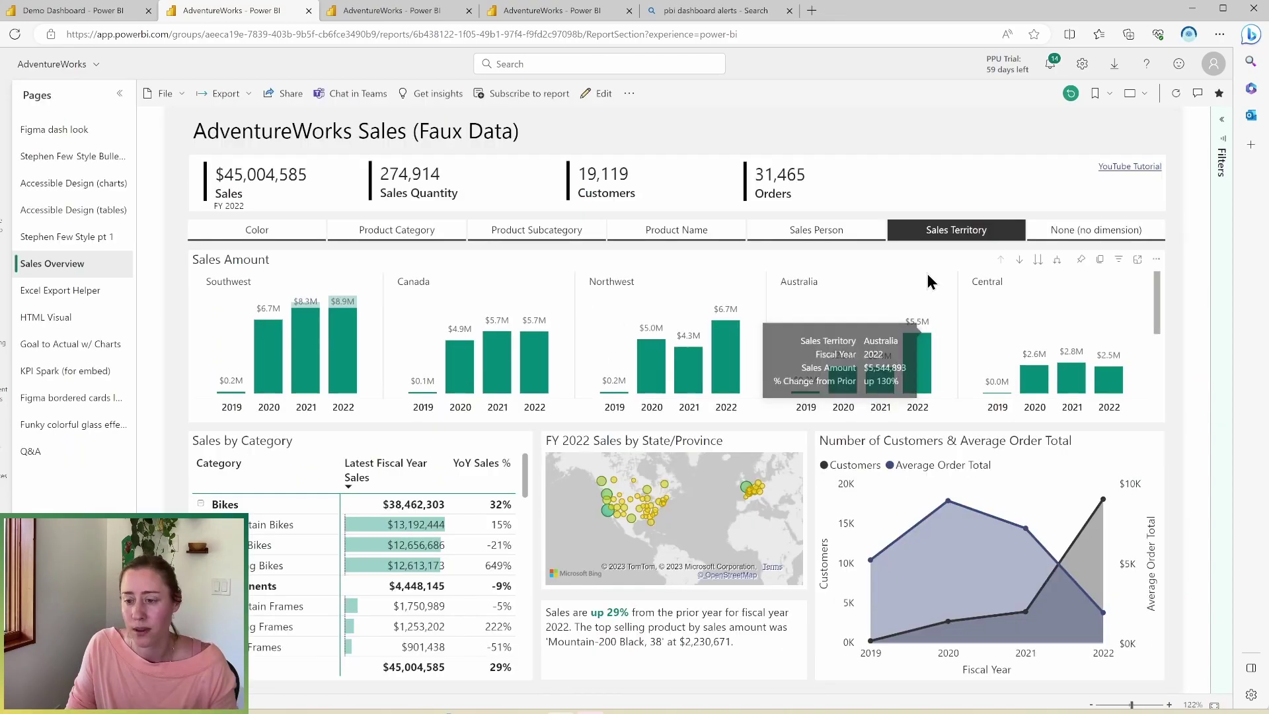
Drill Australia 2022 into months, back up to years, and expand Sales by Category to products.
{"action": "right_click", "coordinate": [920, 351]}
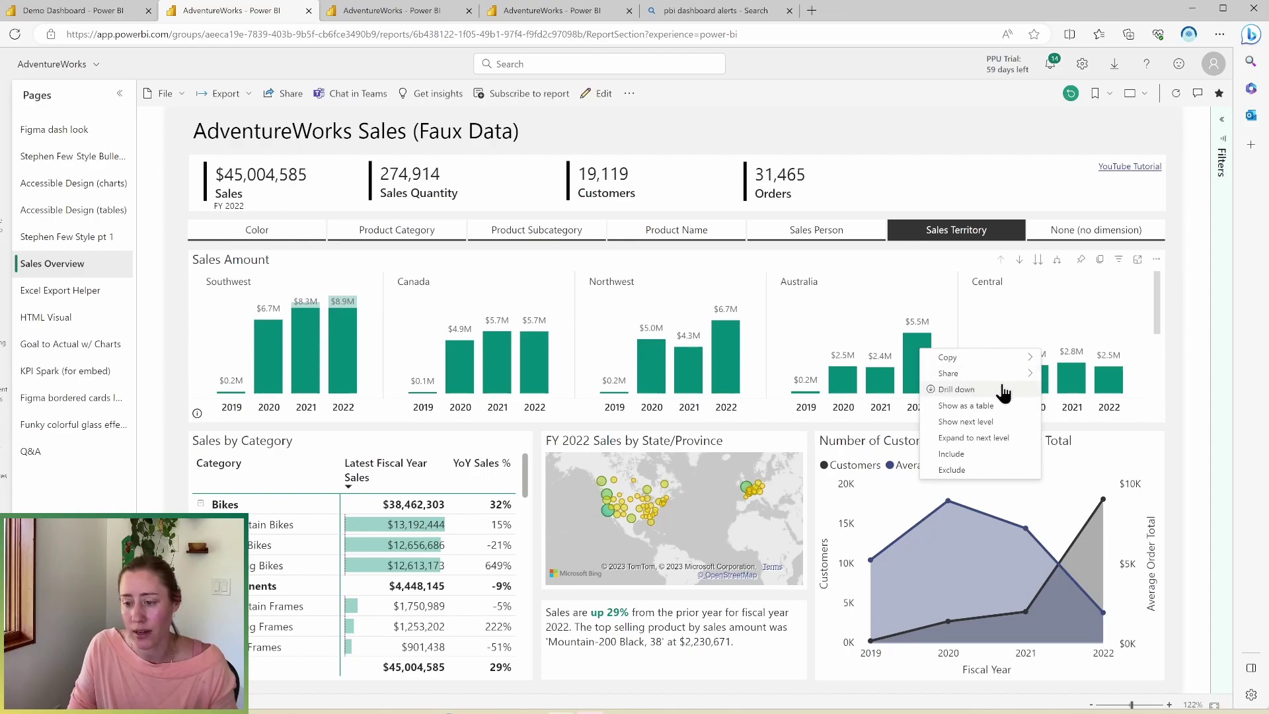
{"action": "left_click", "coordinate": [859, 324]}
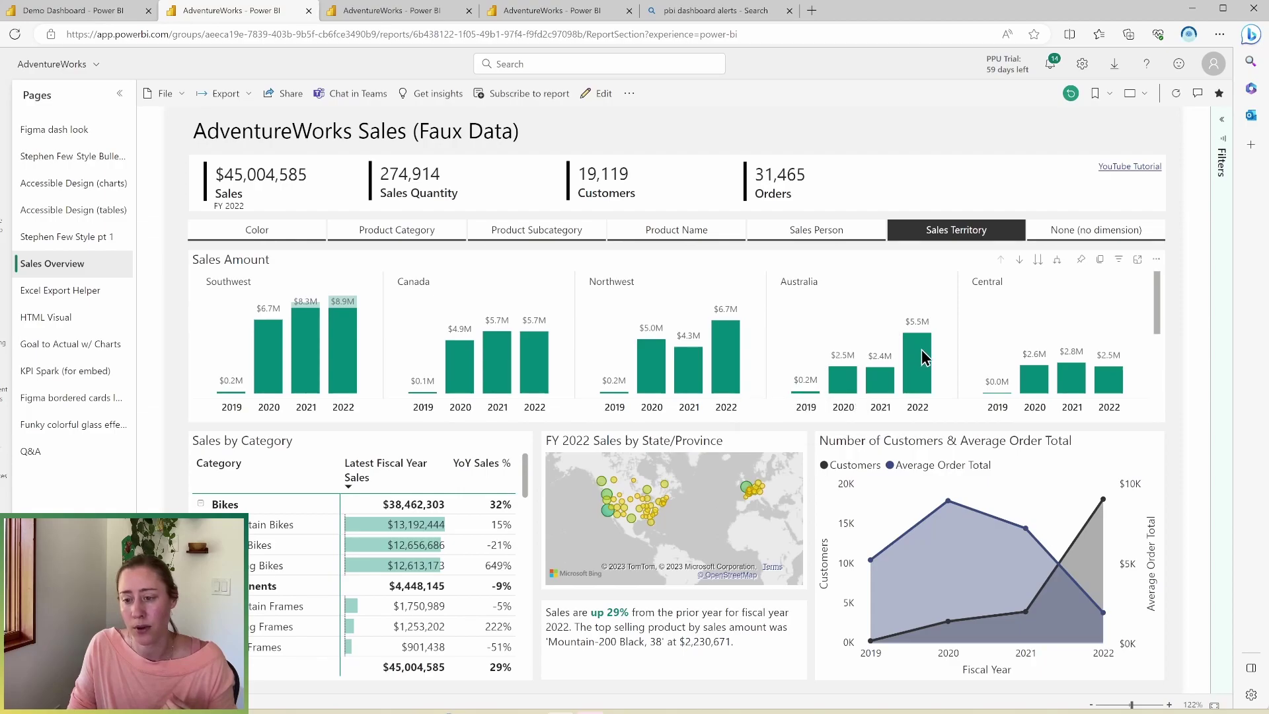
{"action": "mouse_move", "coordinate": [921, 350]}
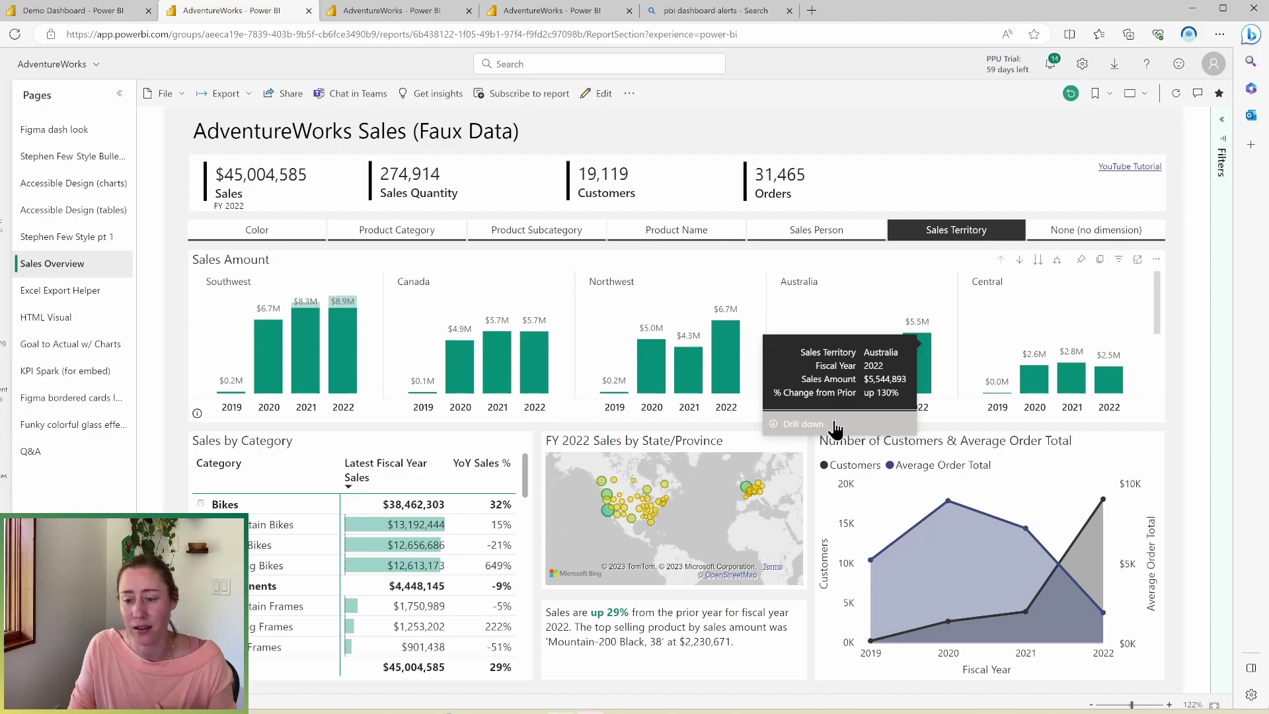
{"action": "left_click", "coordinate": [834, 425]}
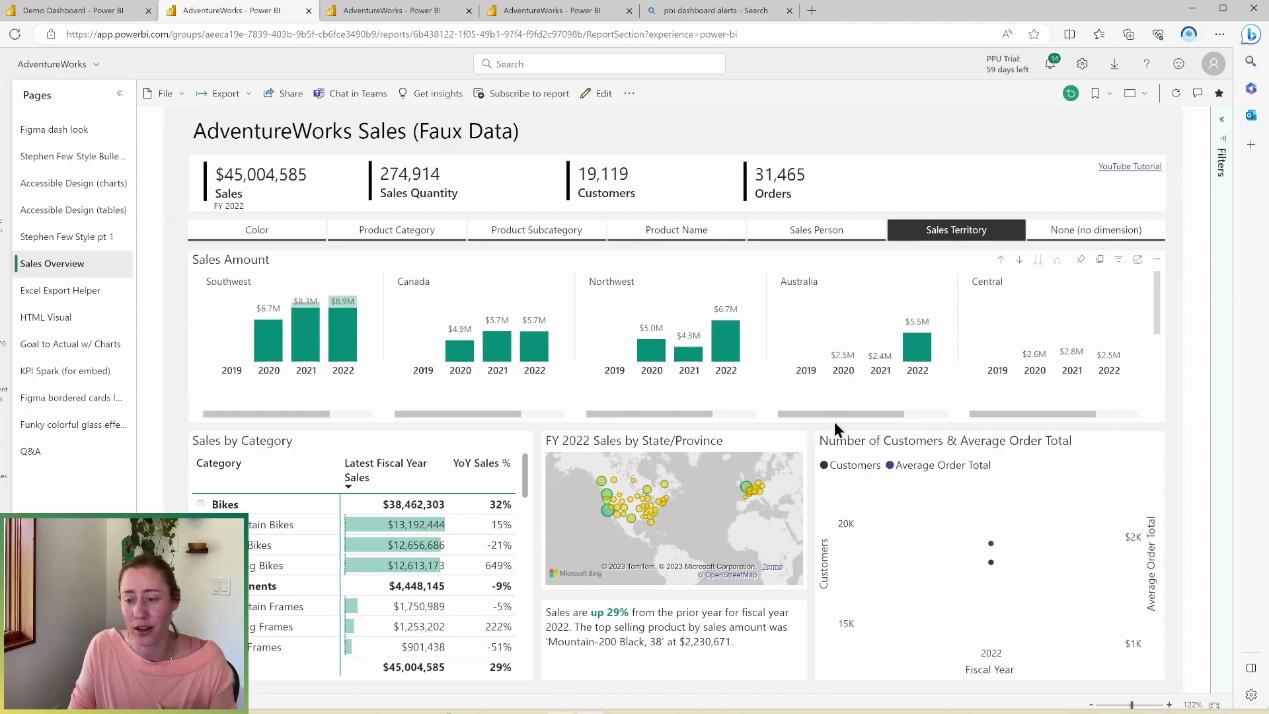
{"action": "left_click", "coordinate": [1001, 259]}
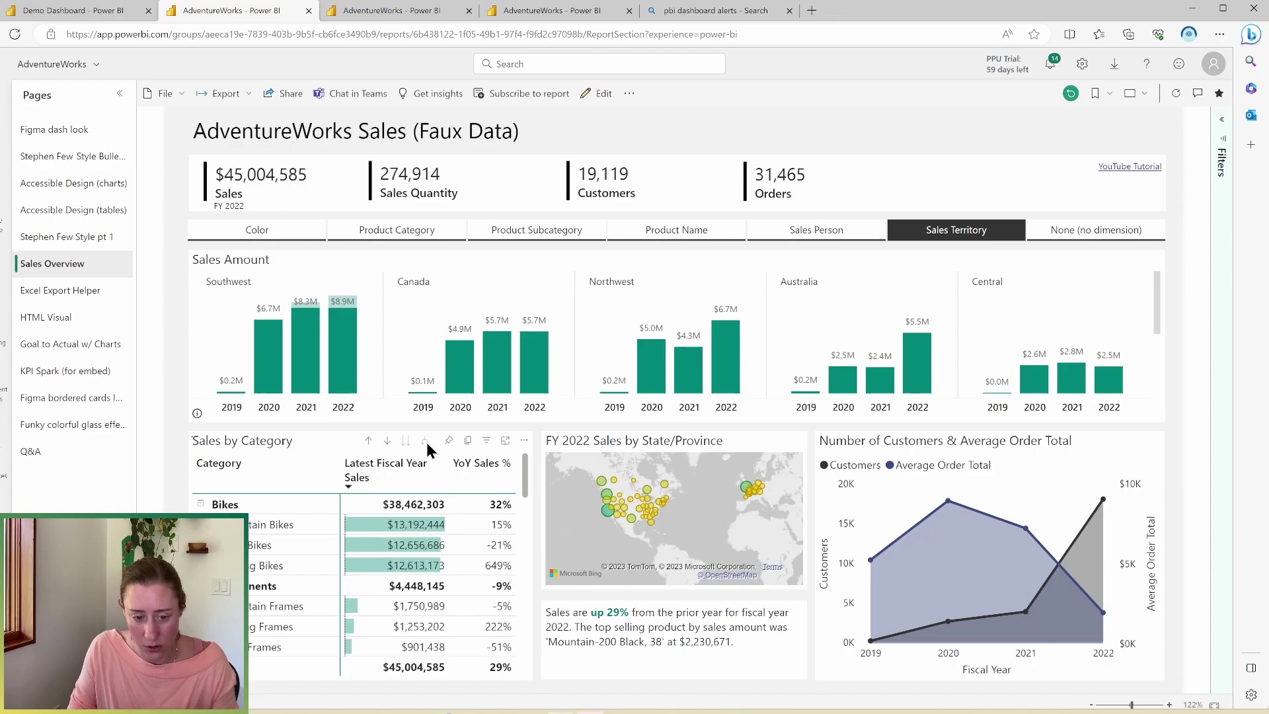
{"action": "left_click", "coordinate": [425, 440]}
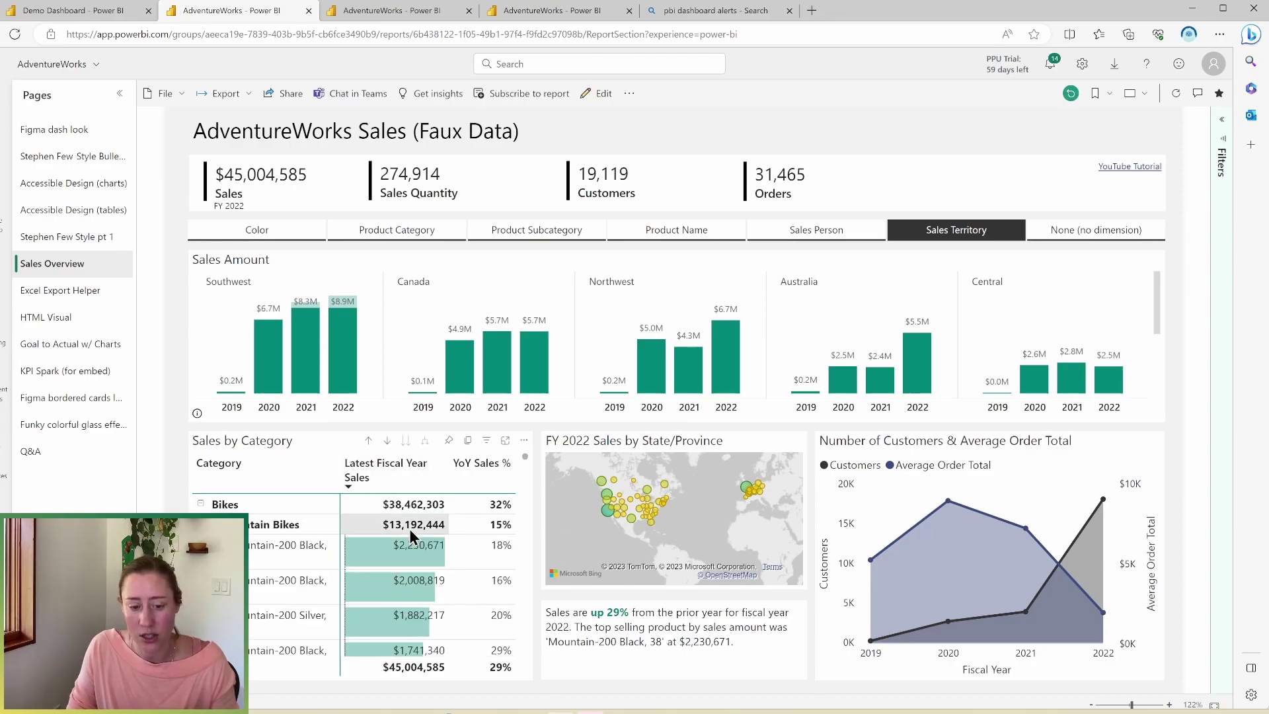
{"action": "scroll", "coordinate": [409, 529], "scroll_direction": "down", "scroll_amount": 5}
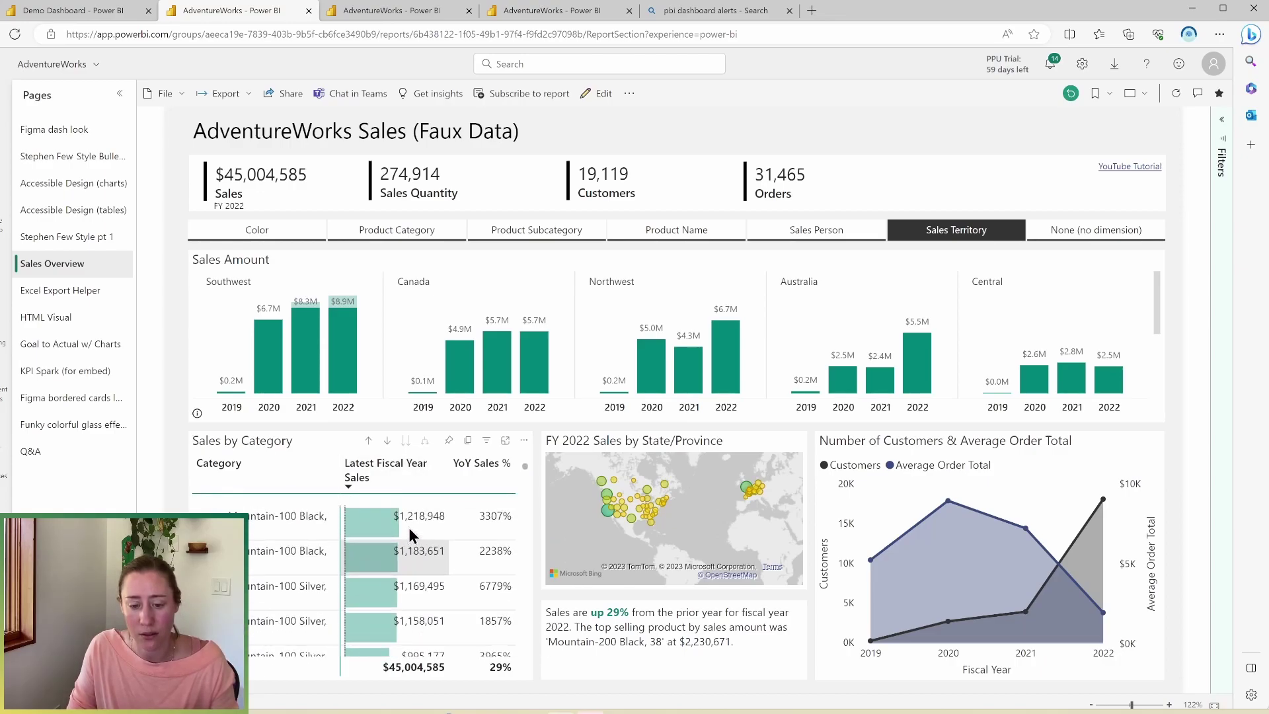
Drill the FY 2022 sales map into California, pan it, then clear the Southwest filter.
{"action": "scroll", "coordinate": [408, 528], "scroll_direction": "up", "scroll_amount": 5}
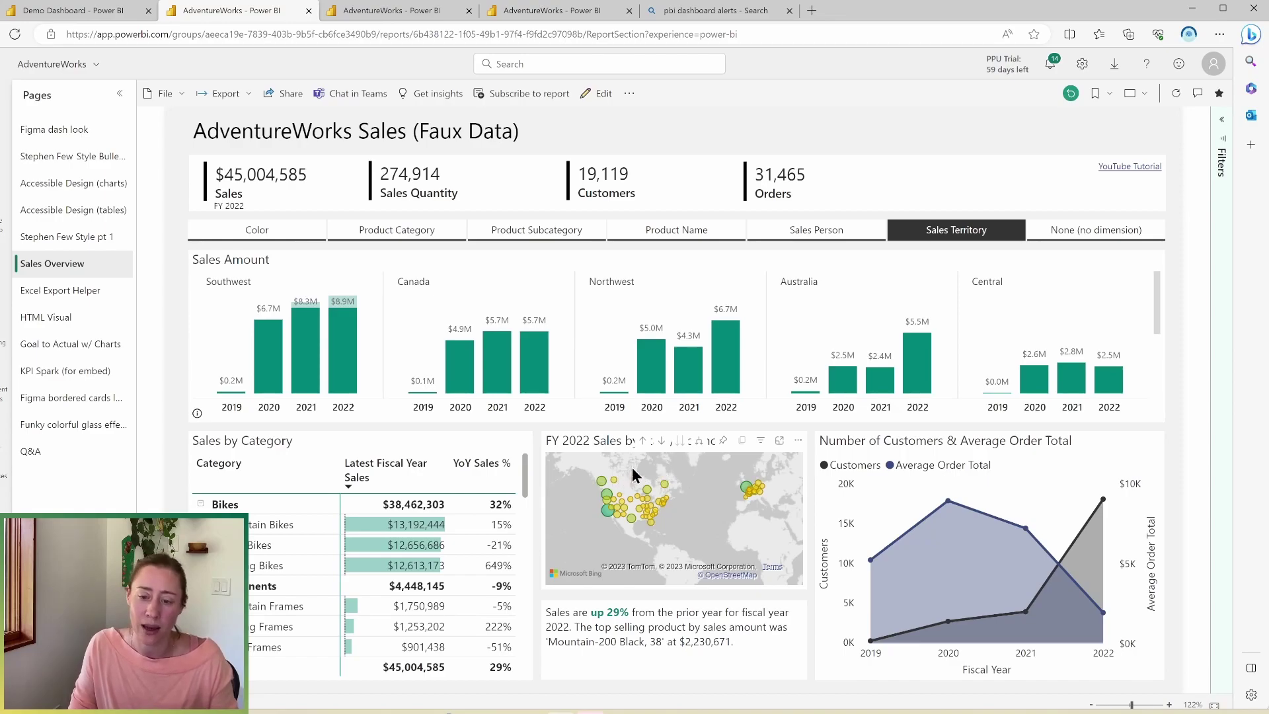
{"action": "left_click", "coordinate": [661, 440]}
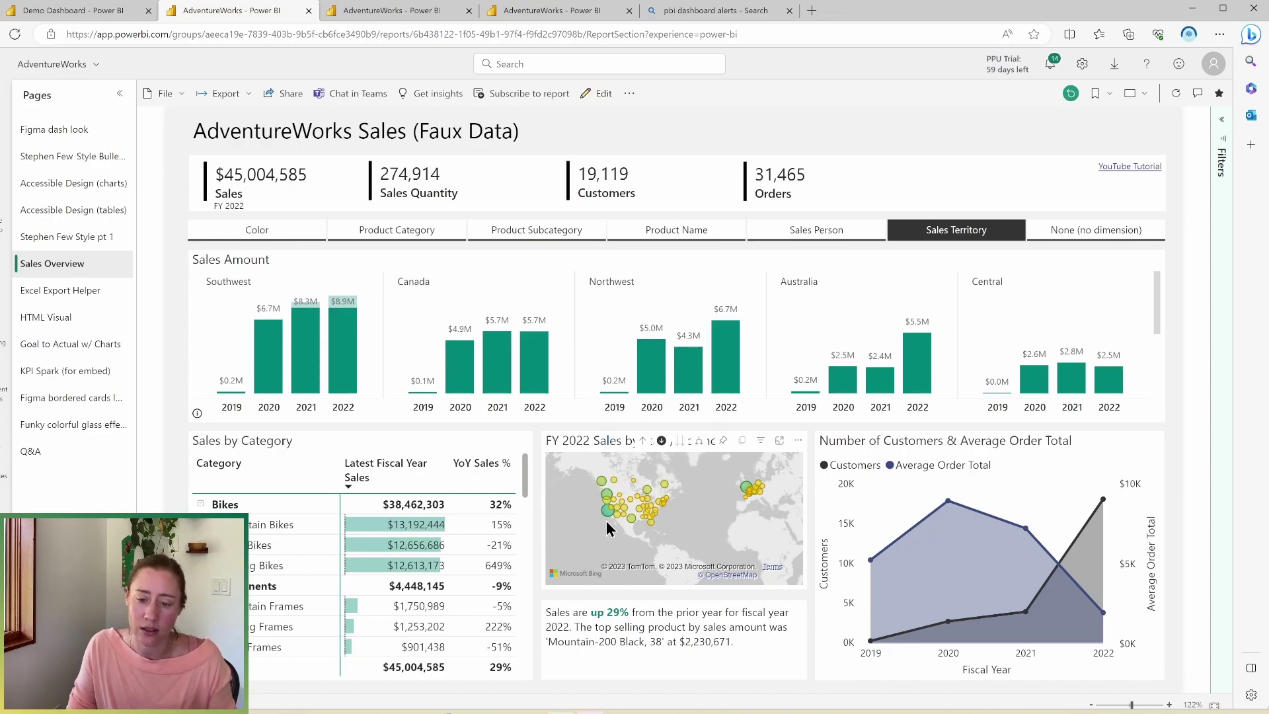
{"action": "mouse_move", "coordinate": [604, 513]}
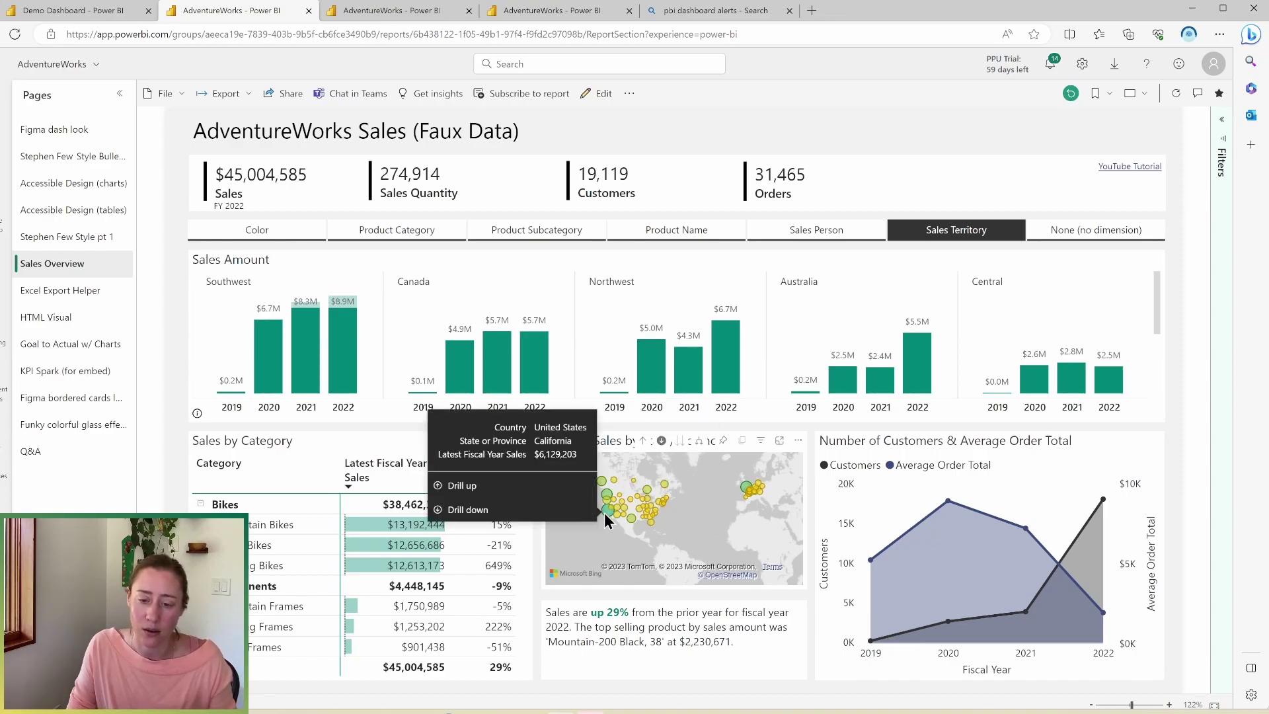
{"action": "left_click", "coordinate": [606, 513]}
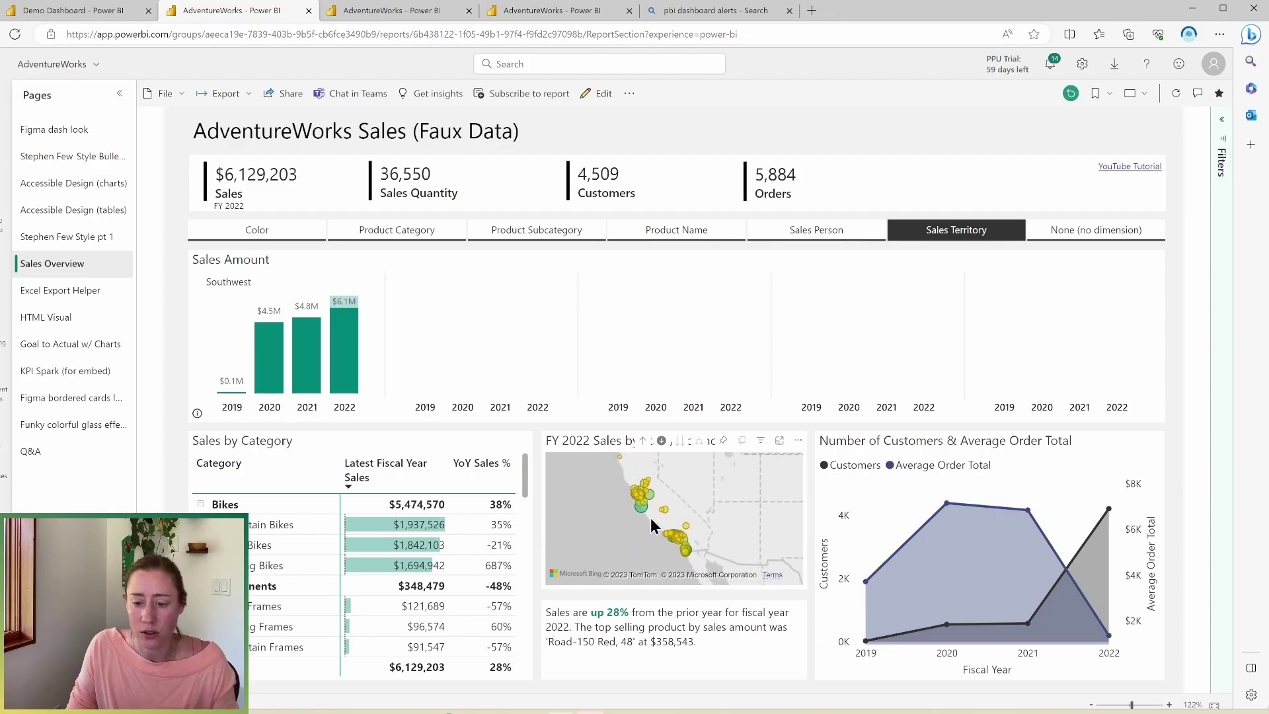
{"action": "scroll", "coordinate": [651, 518], "scroll_direction": "up", "scroll_amount": 4}
{"action": "scroll", "coordinate": [669, 488], "scroll_direction": "down", "scroll_amount": 3}
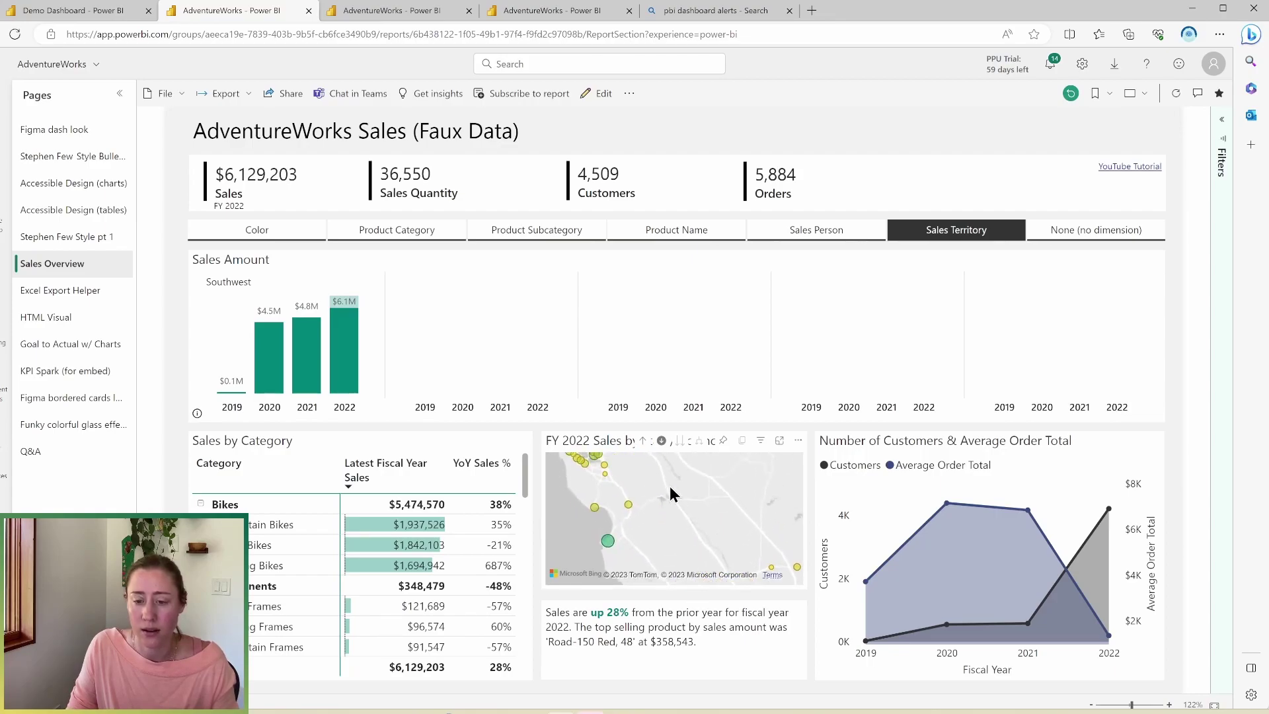
{"action": "left_click_drag", "start_coordinate": [653, 492], "coordinate": [672, 547]}
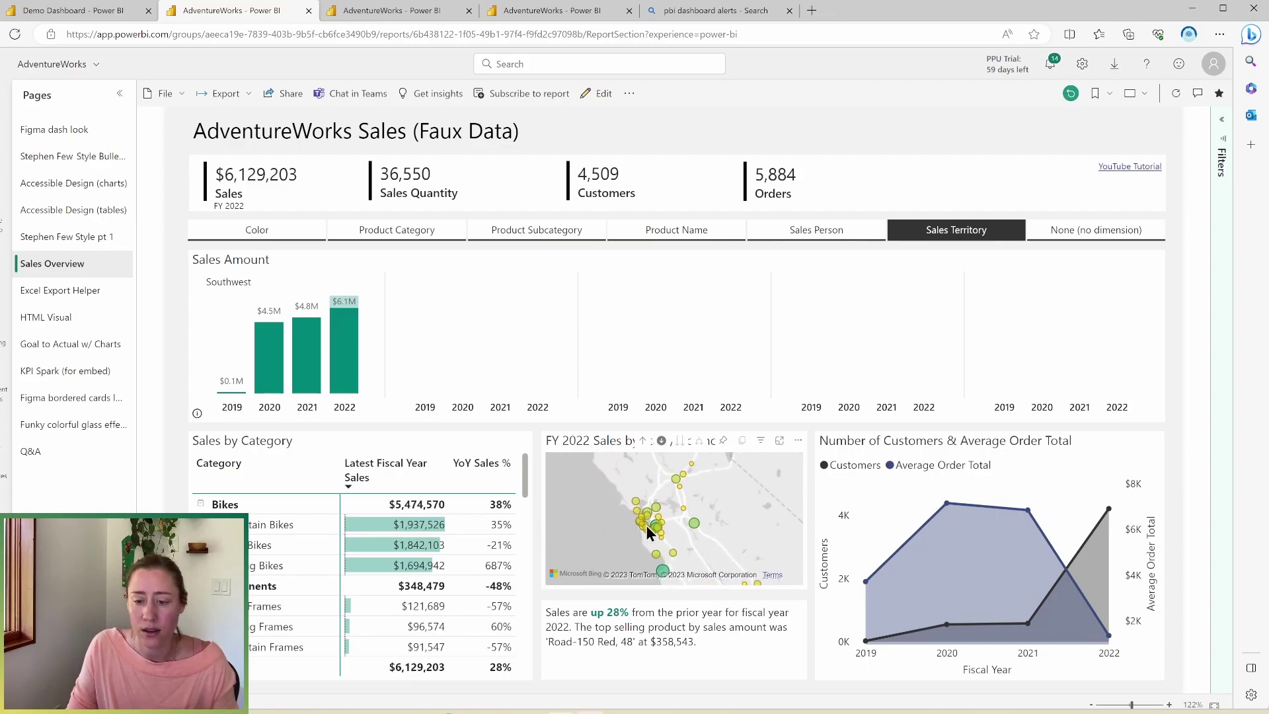
{"action": "left_click", "coordinate": [744, 514]}
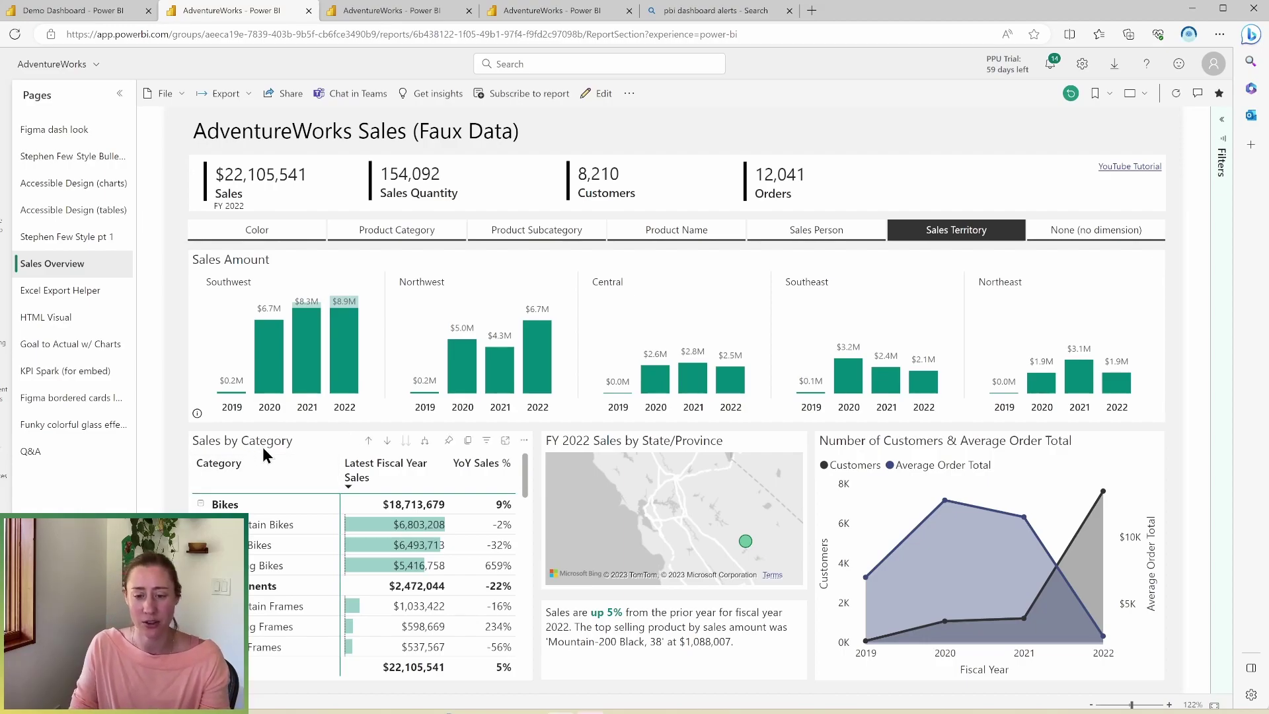
Export the Sales by Category table as data with current layout to Sales by Category.xlsx.
{"action": "left_click", "coordinate": [525, 443]}
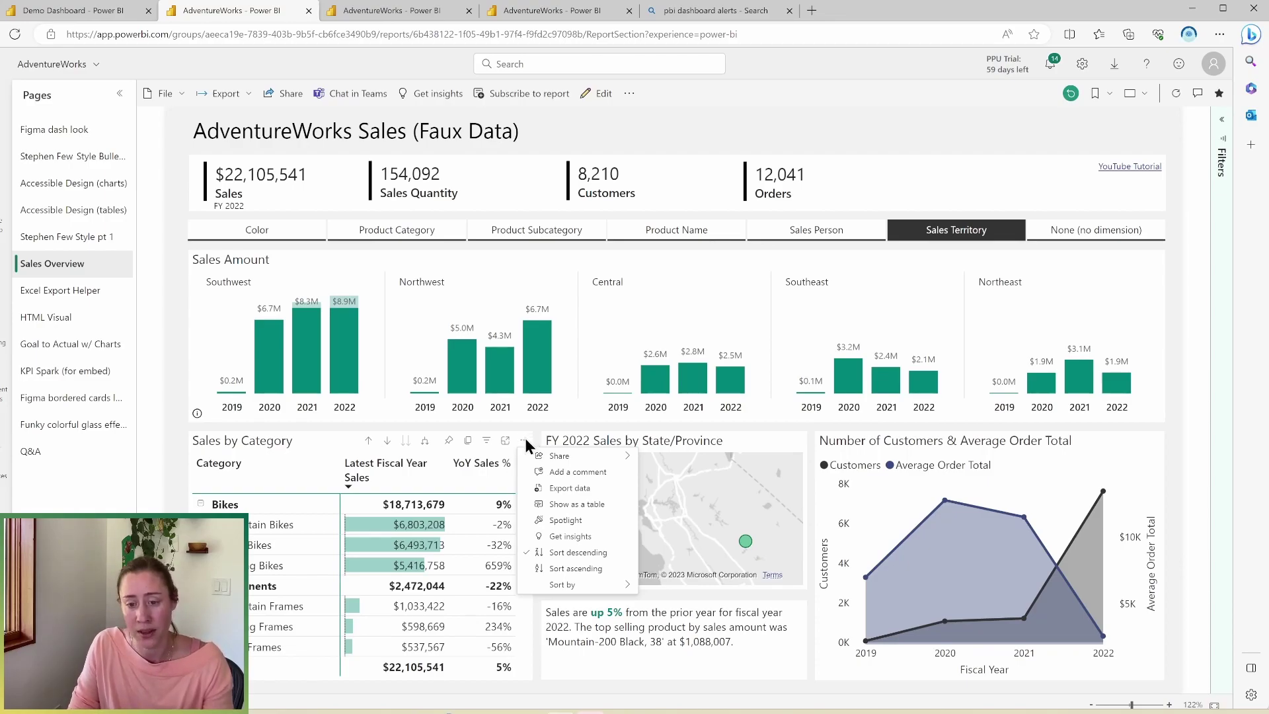
{"action": "left_click", "coordinate": [574, 488]}
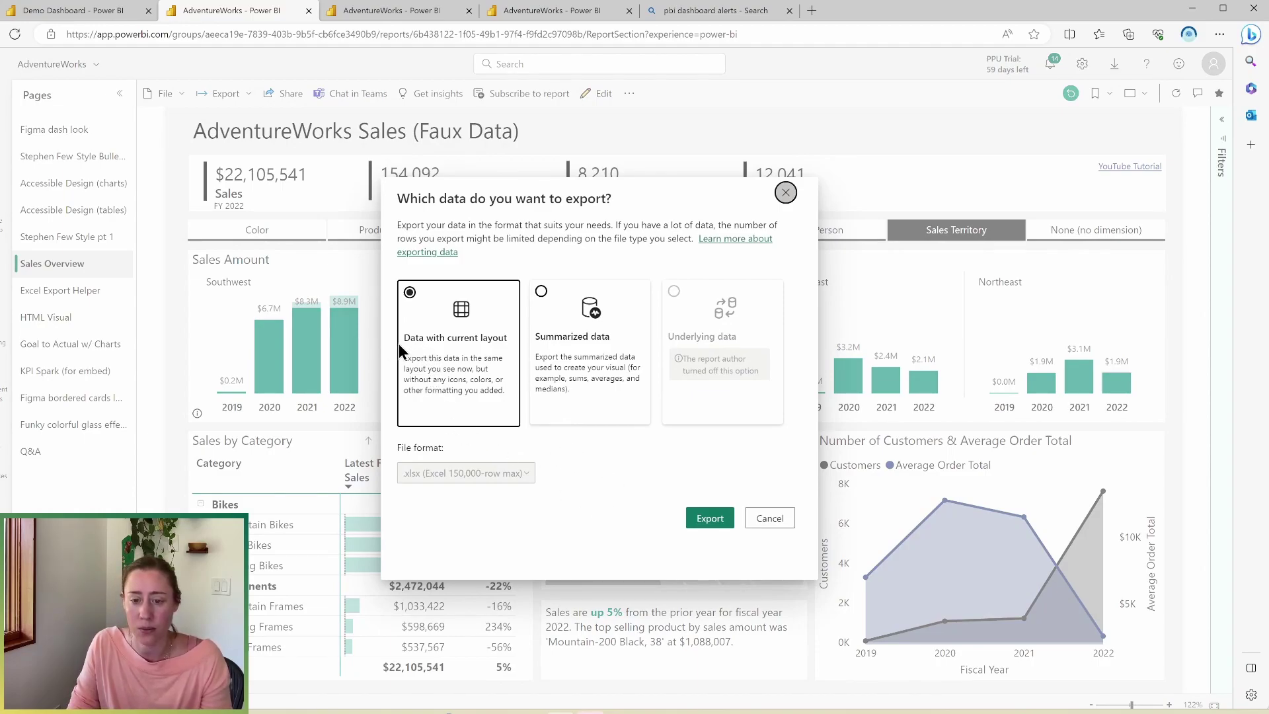
{"action": "left_click", "coordinate": [578, 342]}
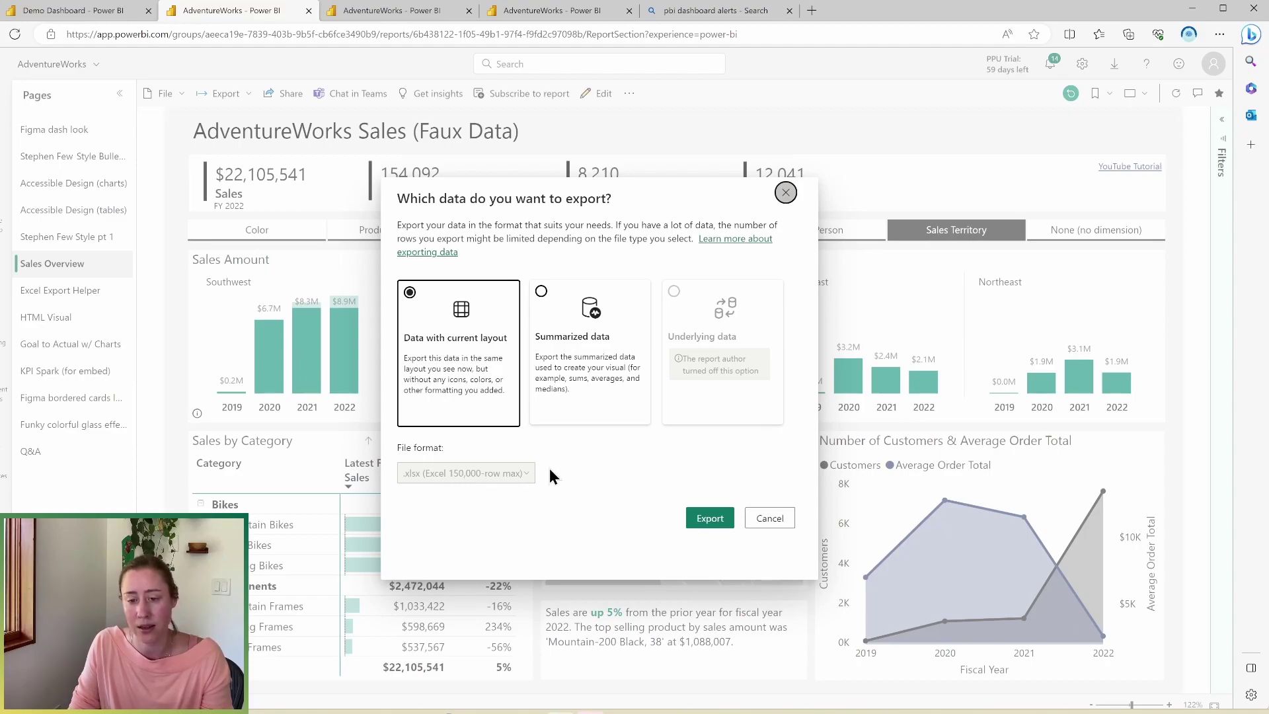
{"action": "left_click", "coordinate": [541, 294]}
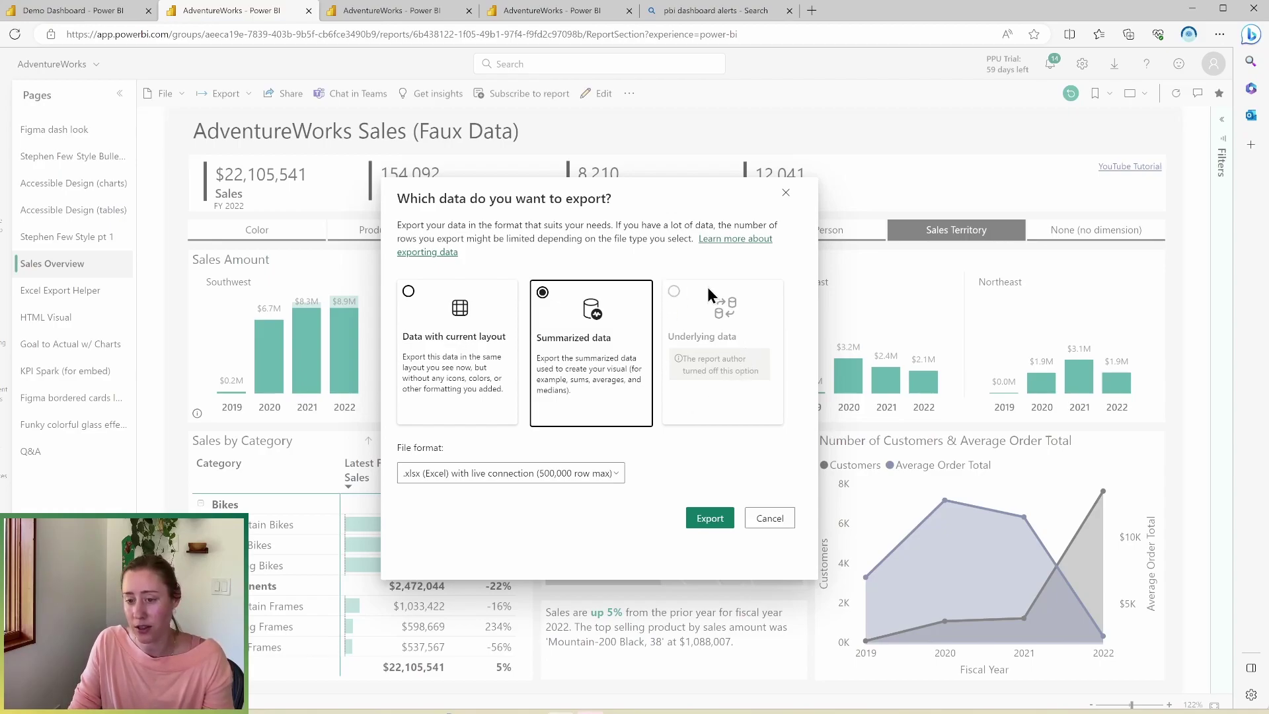
{"action": "left_click", "coordinate": [420, 297]}
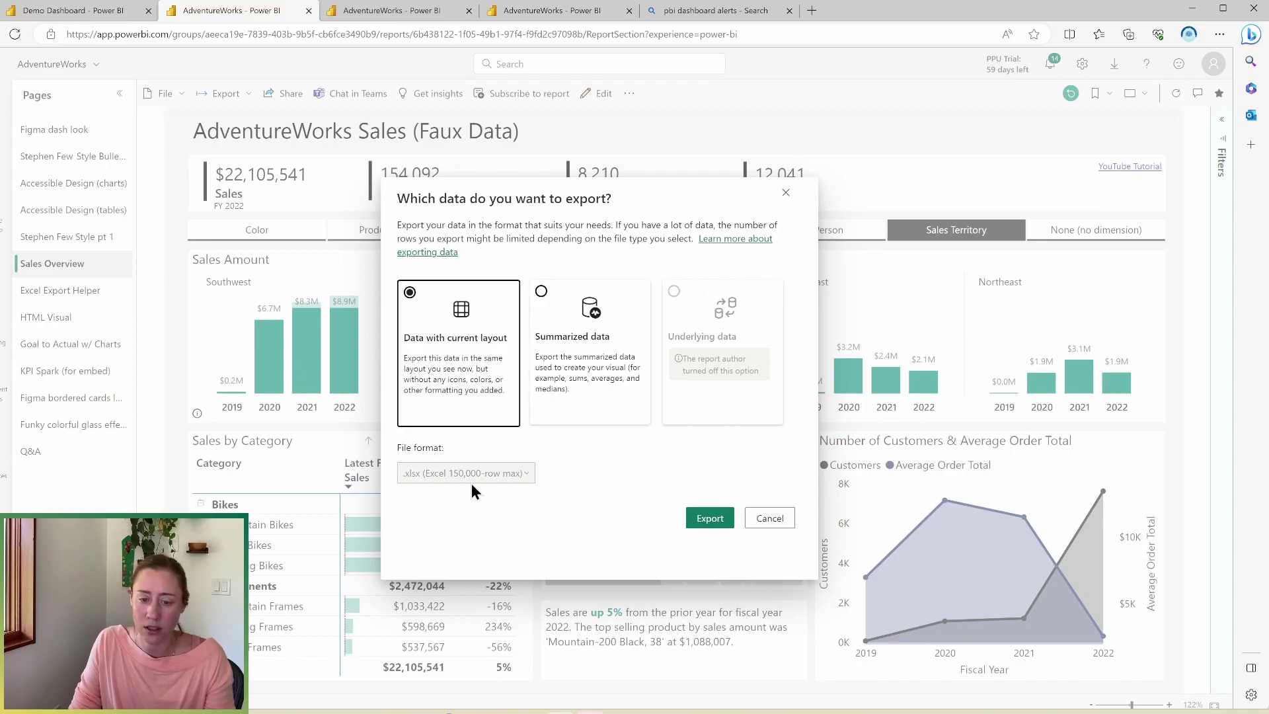
{"action": "left_click", "coordinate": [710, 520]}
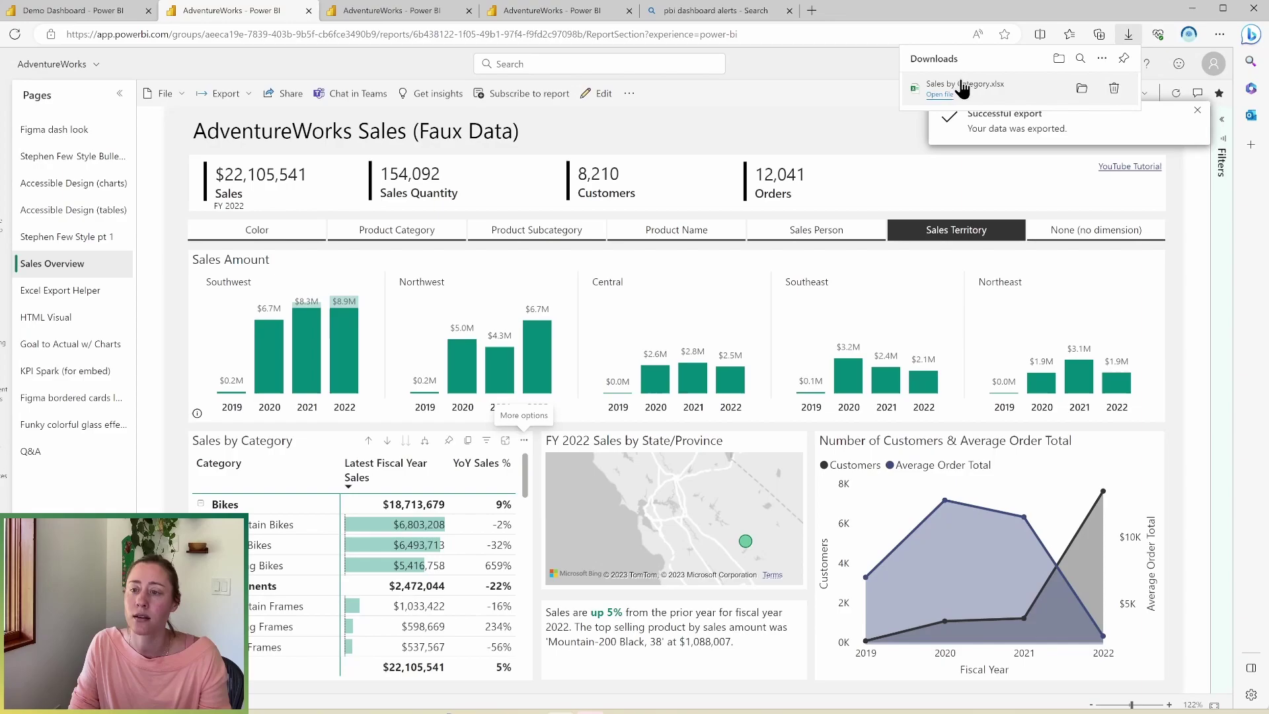
Open Sales by Category.xlsx and widen columns C and B so sales values and subcategory names show fully.
{"action": "left_click", "coordinate": [962, 93]}
{"action": "left_click_drag", "start_coordinate": [127, 140], "coordinate": [220, 139]}
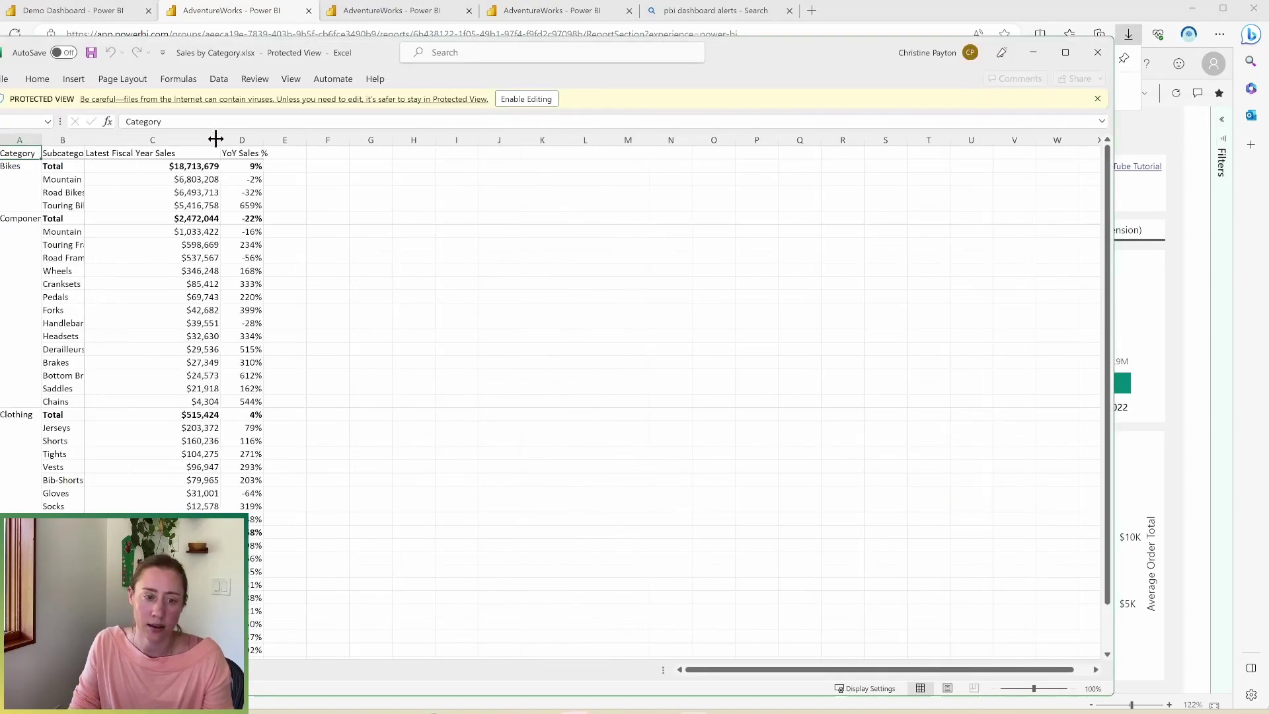
{"action": "left_click_drag", "start_coordinate": [84, 140], "coordinate": [128, 140]}
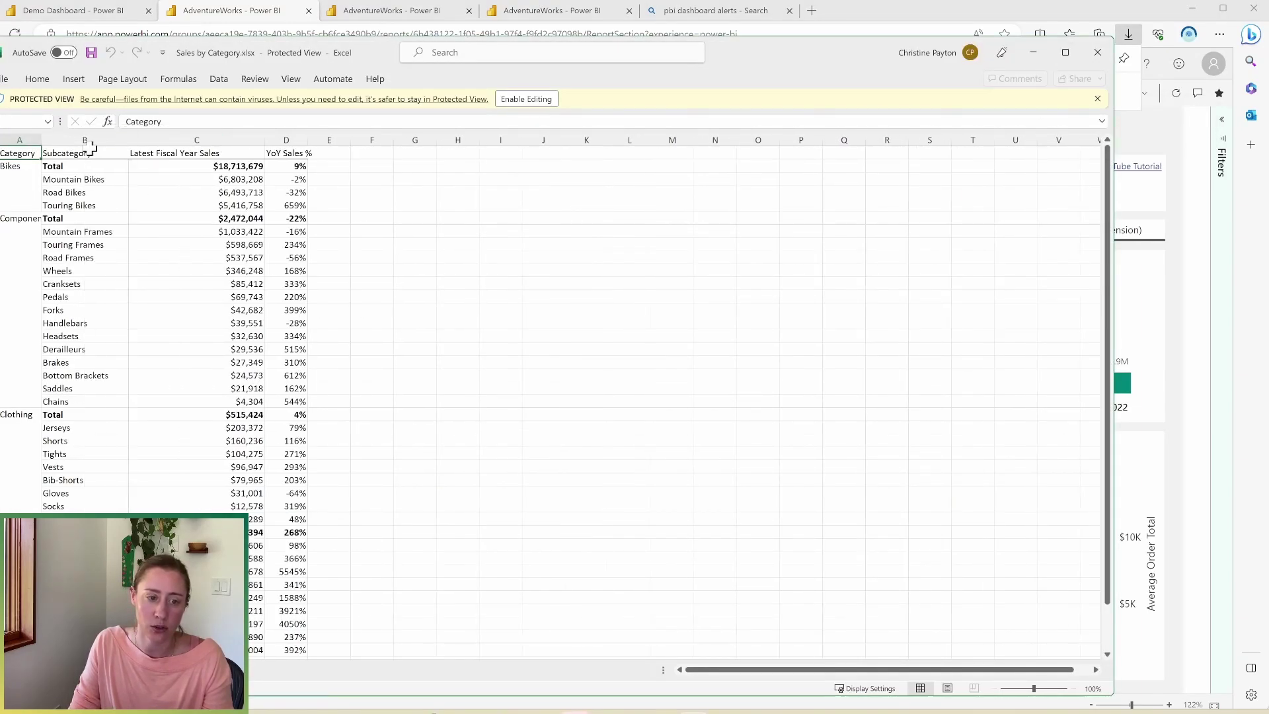
{"action": "left_click", "coordinate": [19, 178]}
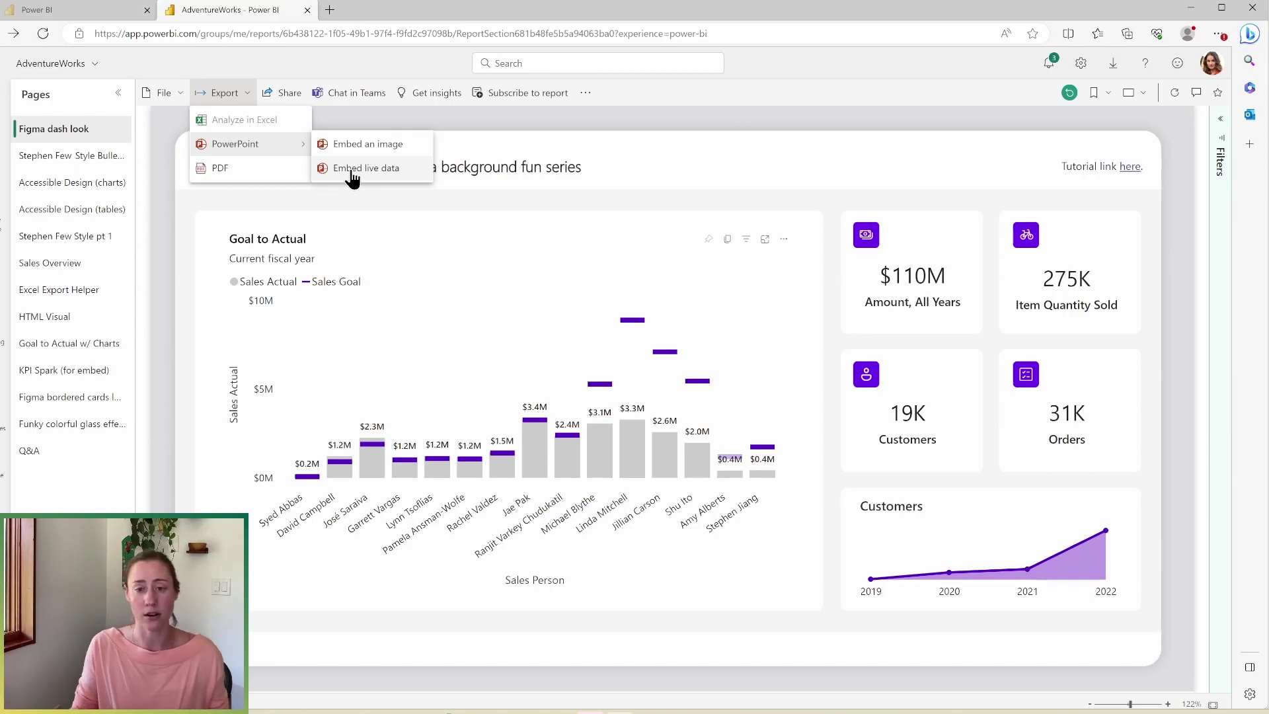
Bring up the Embed live data in PowerPoint dialog for the Goal to Actual chart via Share.
{"action": "left_click", "coordinate": [783, 236]}
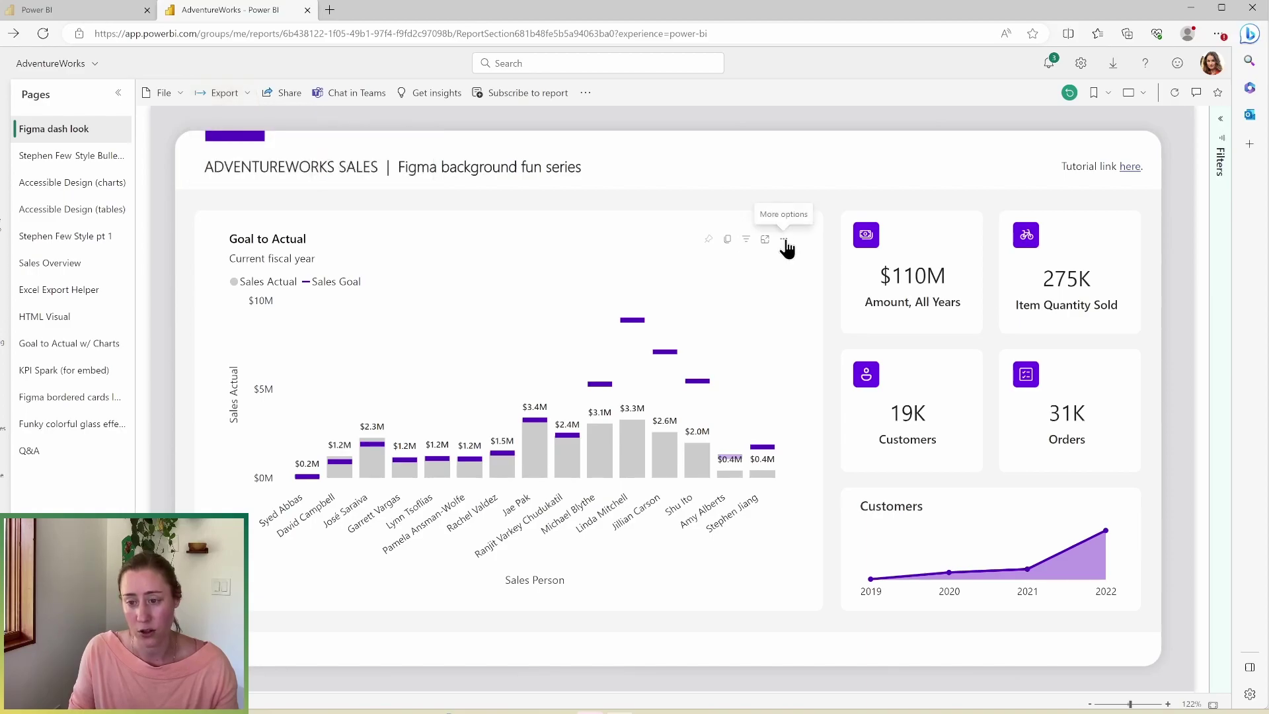
{"action": "left_click", "coordinate": [785, 240]}
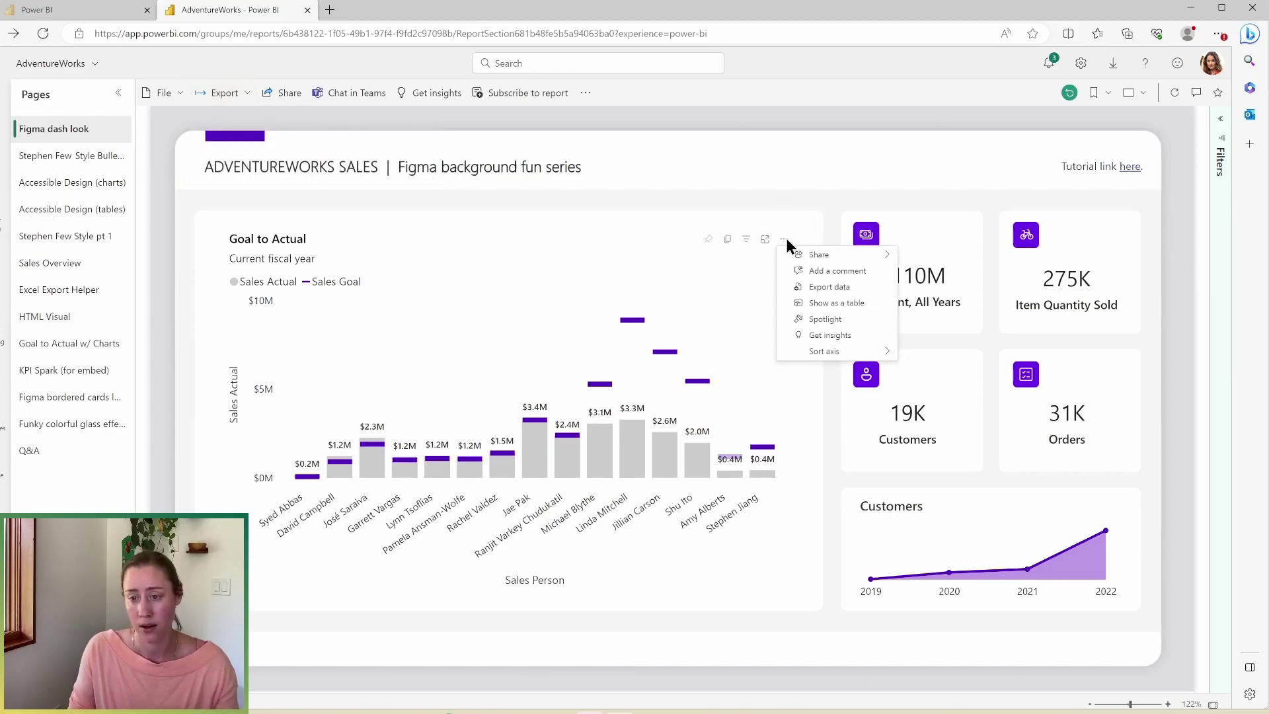
{"action": "mouse_move", "coordinate": [826, 255]}
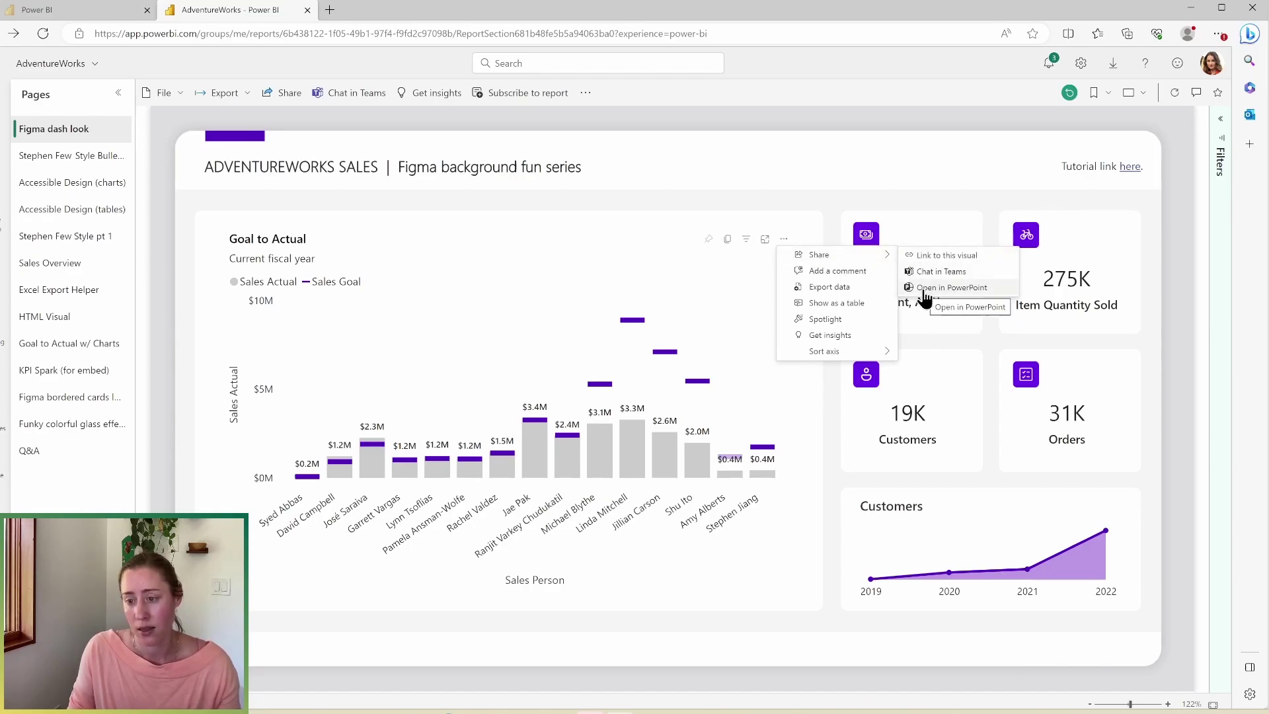
{"action": "left_click", "coordinate": [960, 289]}
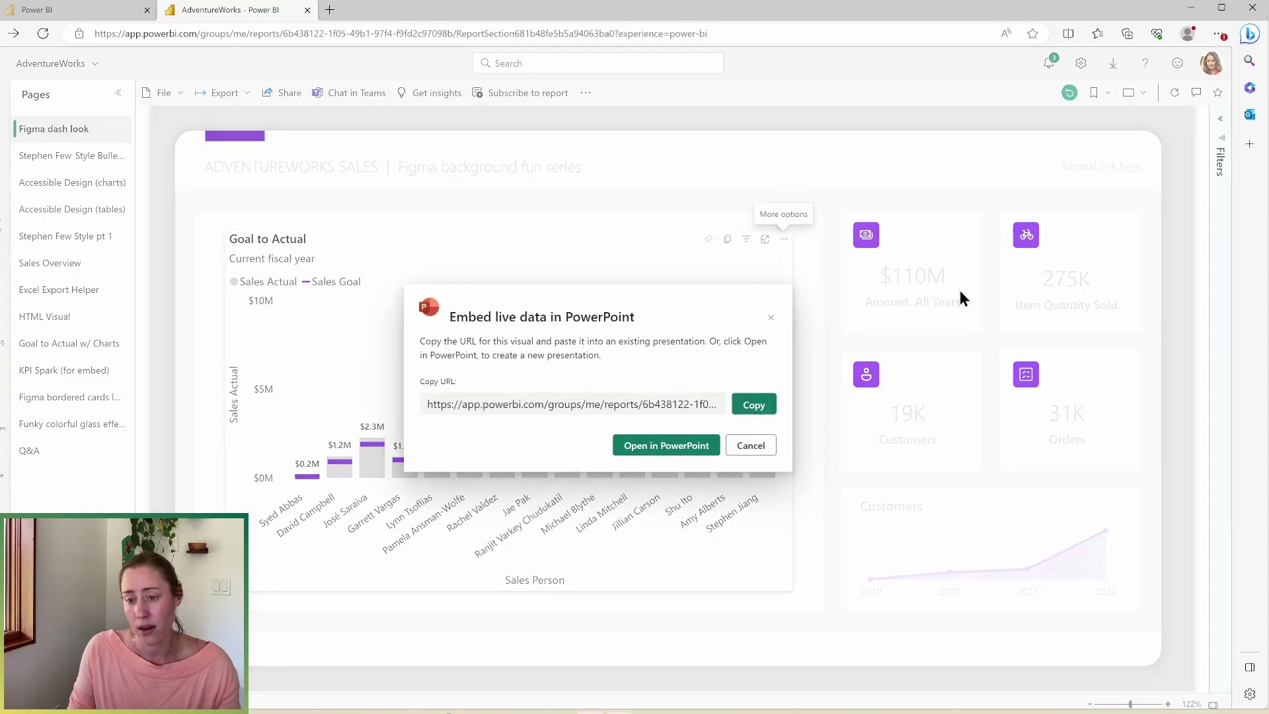
Open the live Goal to Actual chart in a new PowerPoint presentation and inspect its bars.
{"action": "left_click", "coordinate": [636, 447]}
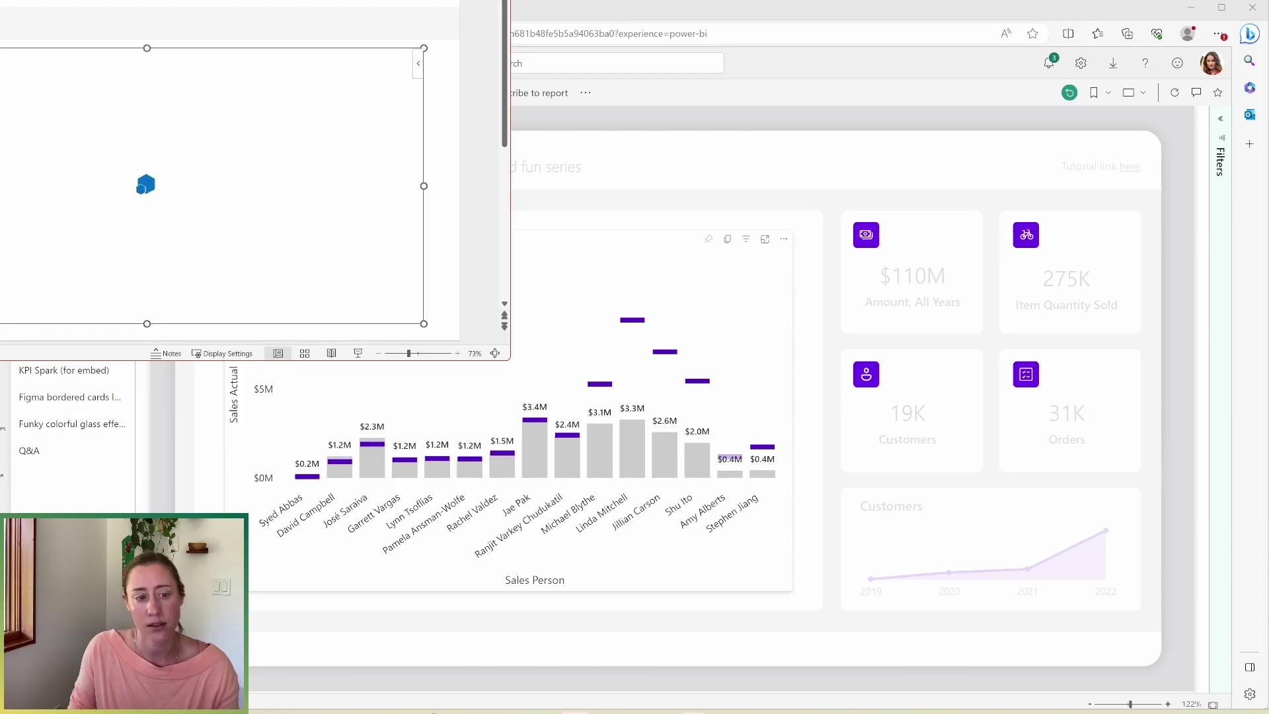
{"action": "left_click_drag", "start_coordinate": [463, 10], "coordinate": [672, 76]}
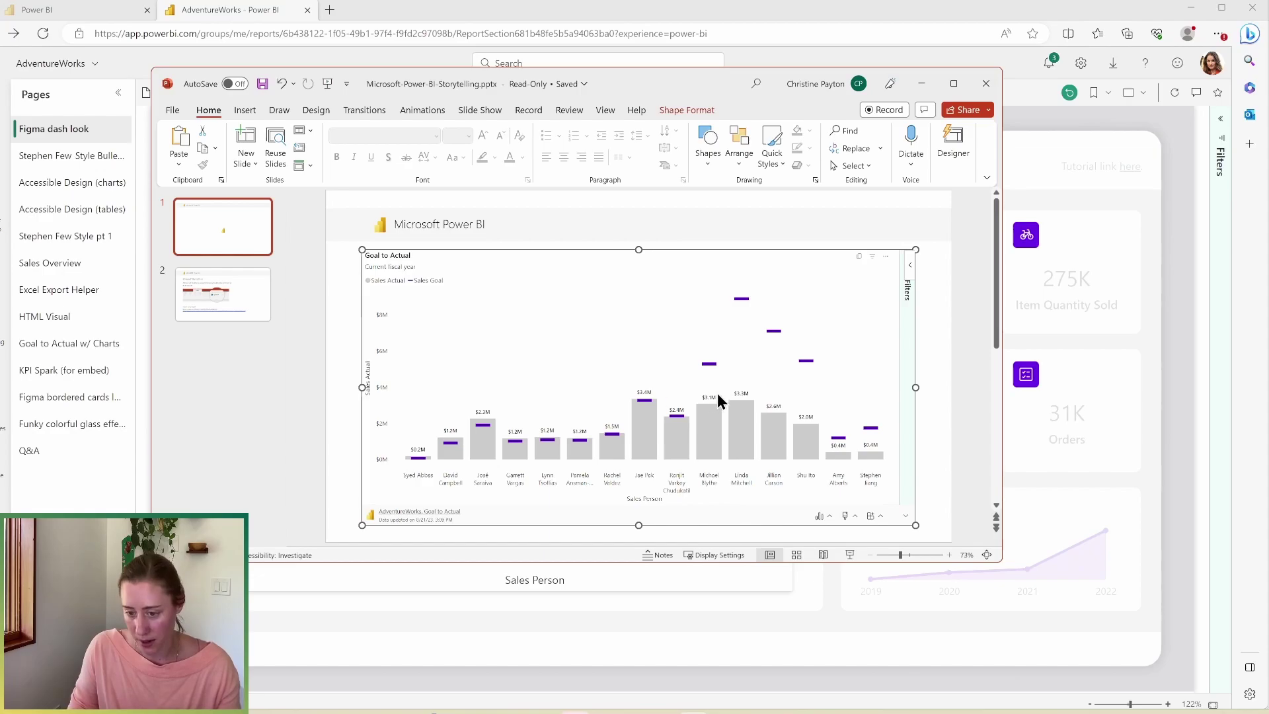
{"action": "mouse_move", "coordinate": [638, 428]}
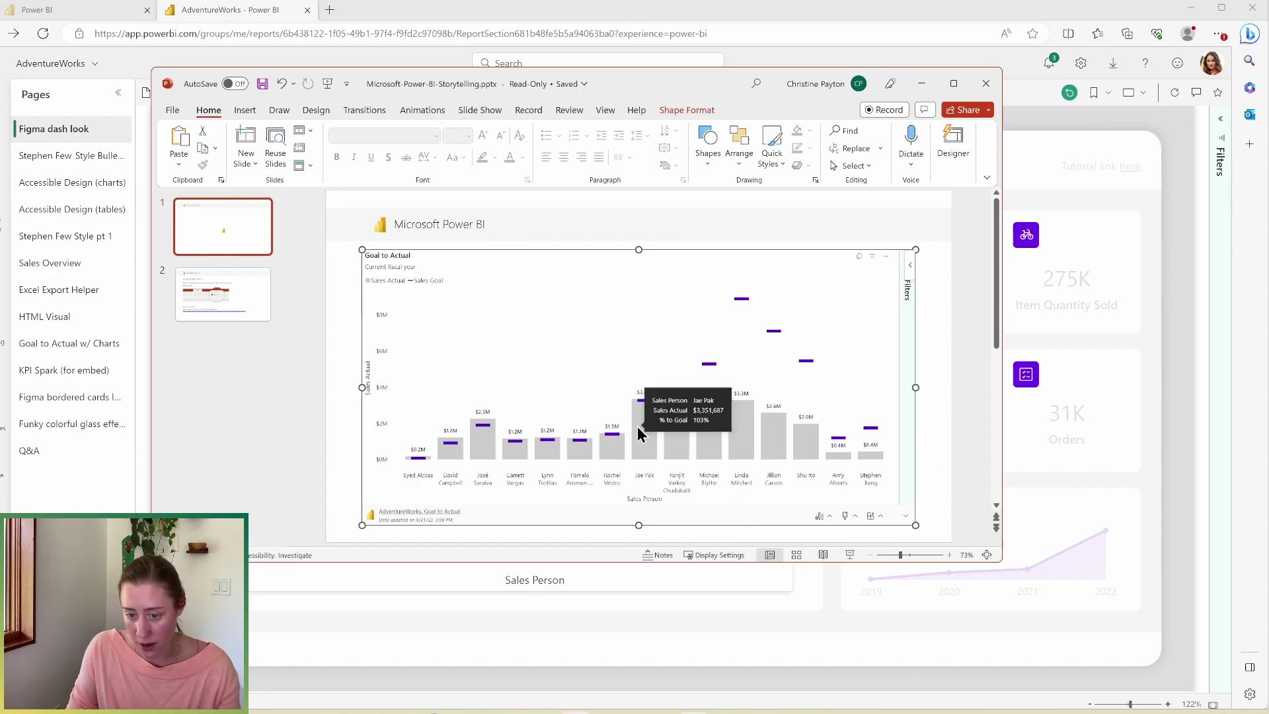
{"action": "mouse_move", "coordinate": [645, 400]}
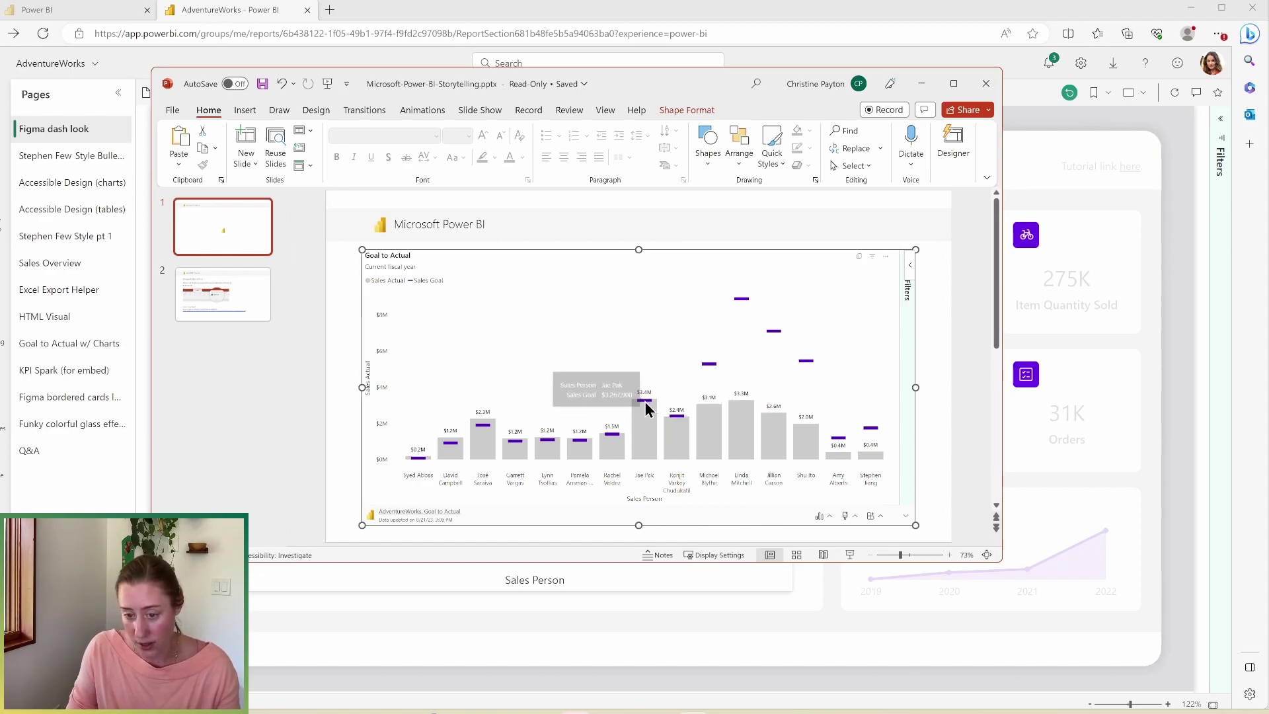
Expand the chart's Sales Territory filter, then close PowerPoint without saving.
{"action": "left_click", "coordinate": [908, 304]}
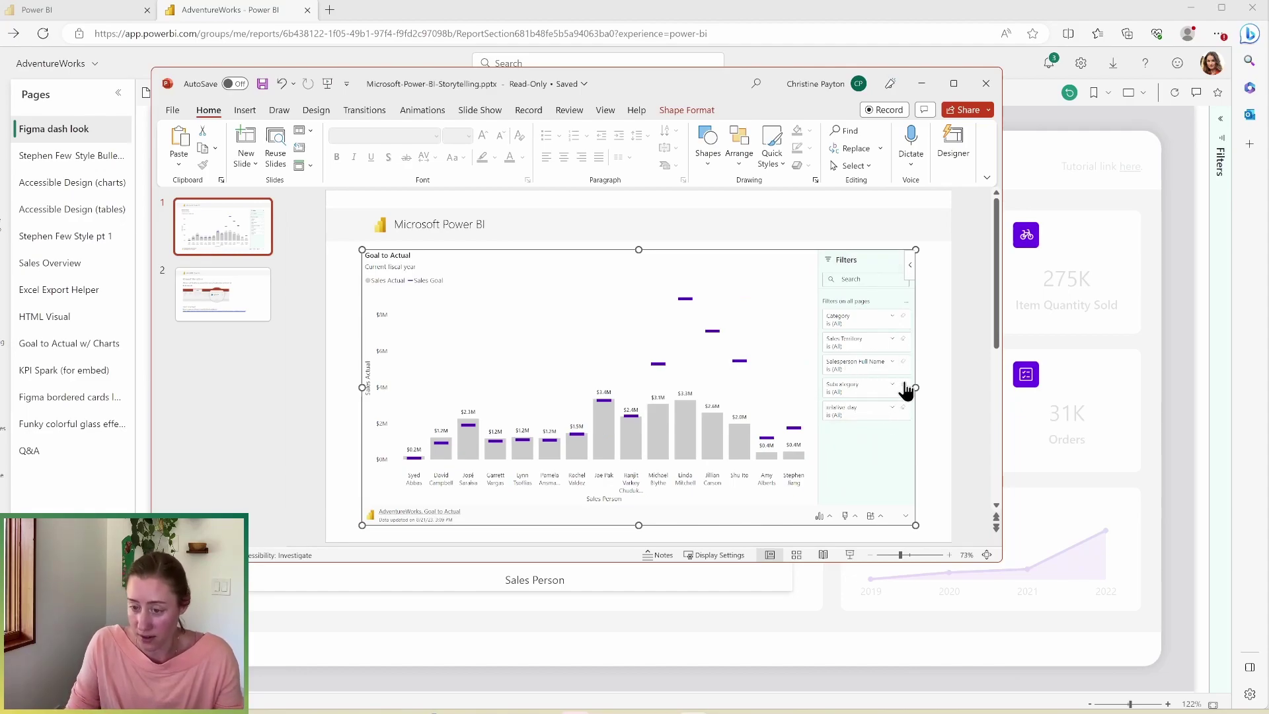
{"action": "left_click", "coordinate": [881, 342]}
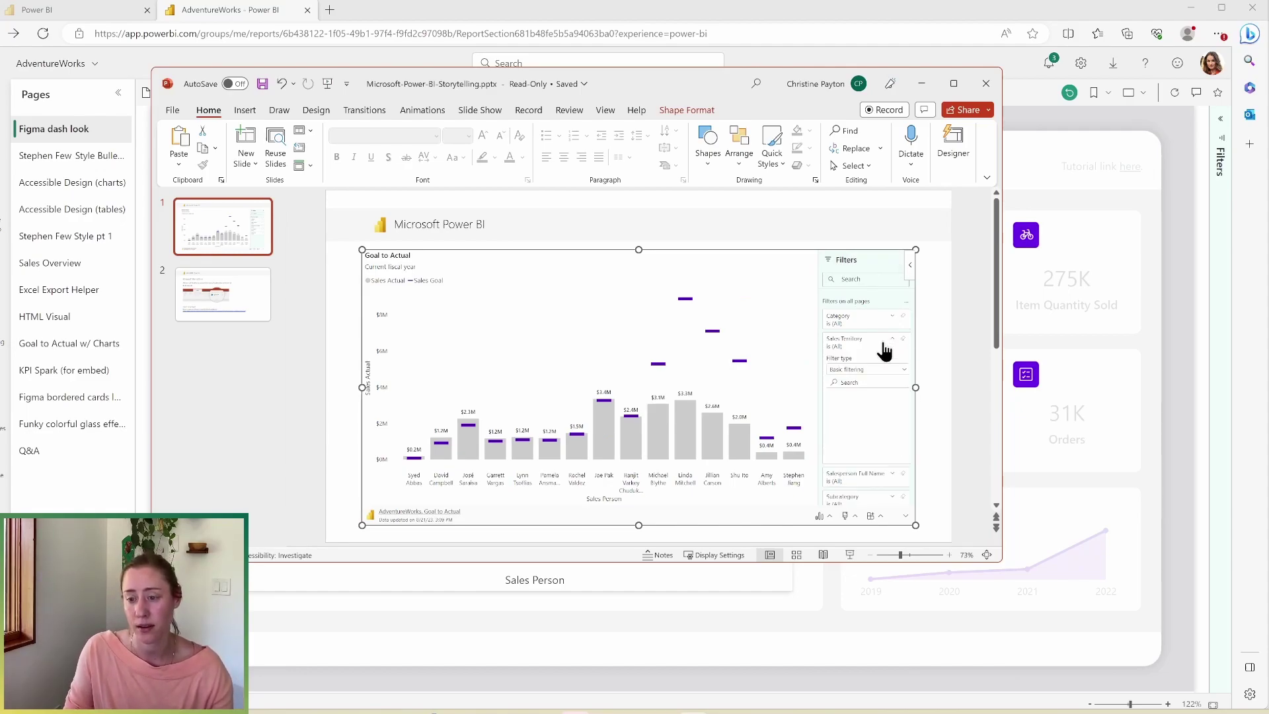
{"action": "left_click", "coordinate": [990, 84]}
{"action": "left_click", "coordinate": [626, 396]}
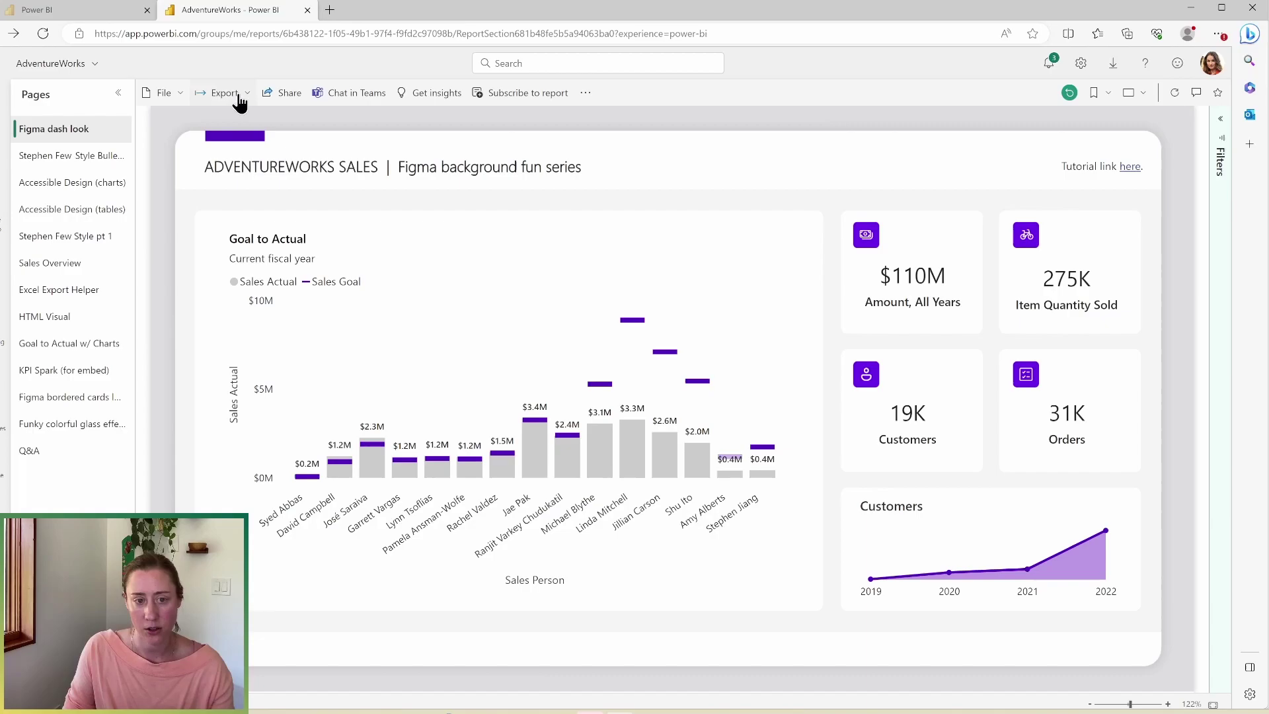
Export only the current report page to PDF using Current Values.
{"action": "left_click", "coordinate": [240, 102]}
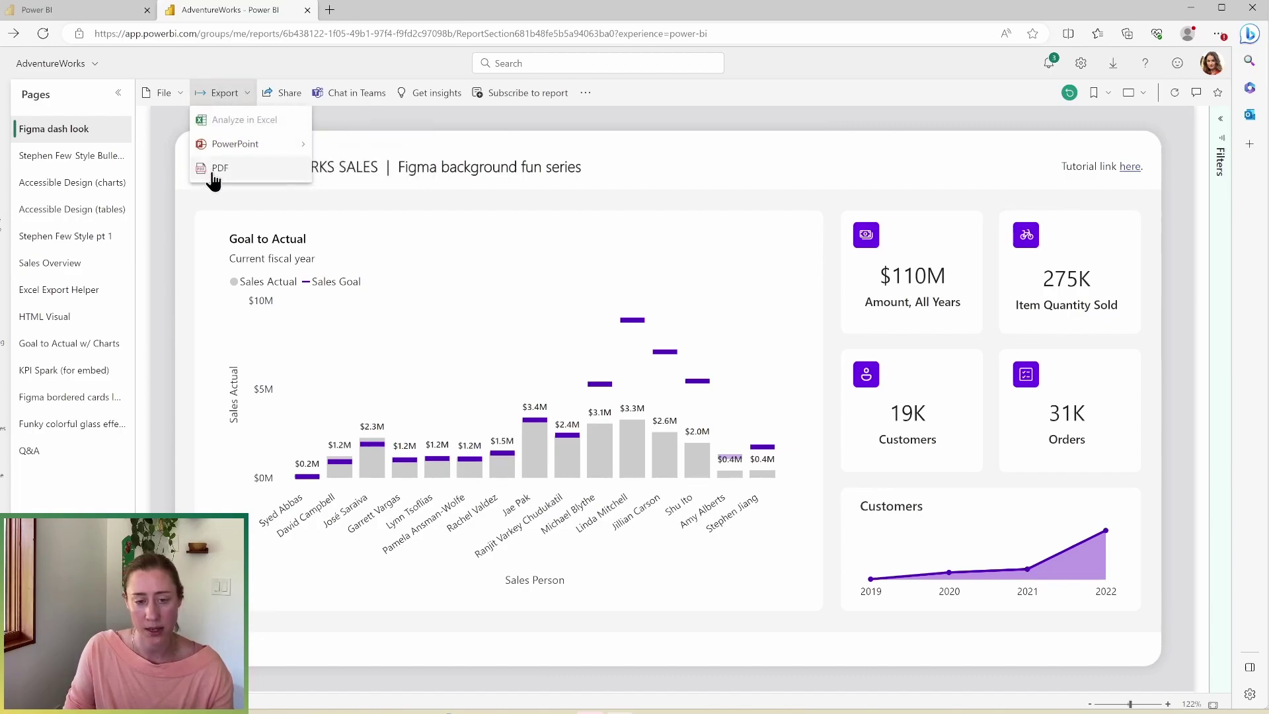
{"action": "left_click", "coordinate": [221, 168]}
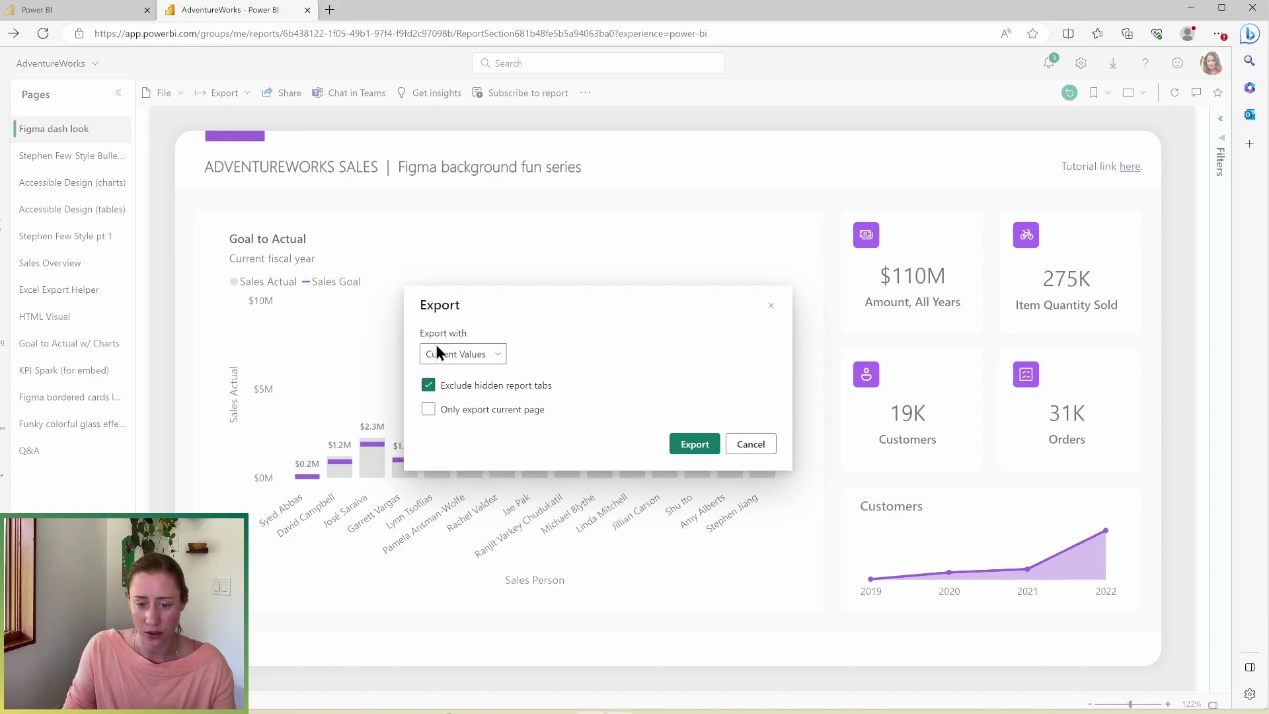
{"action": "left_click", "coordinate": [497, 354]}
{"action": "left_click", "coordinate": [497, 353]}
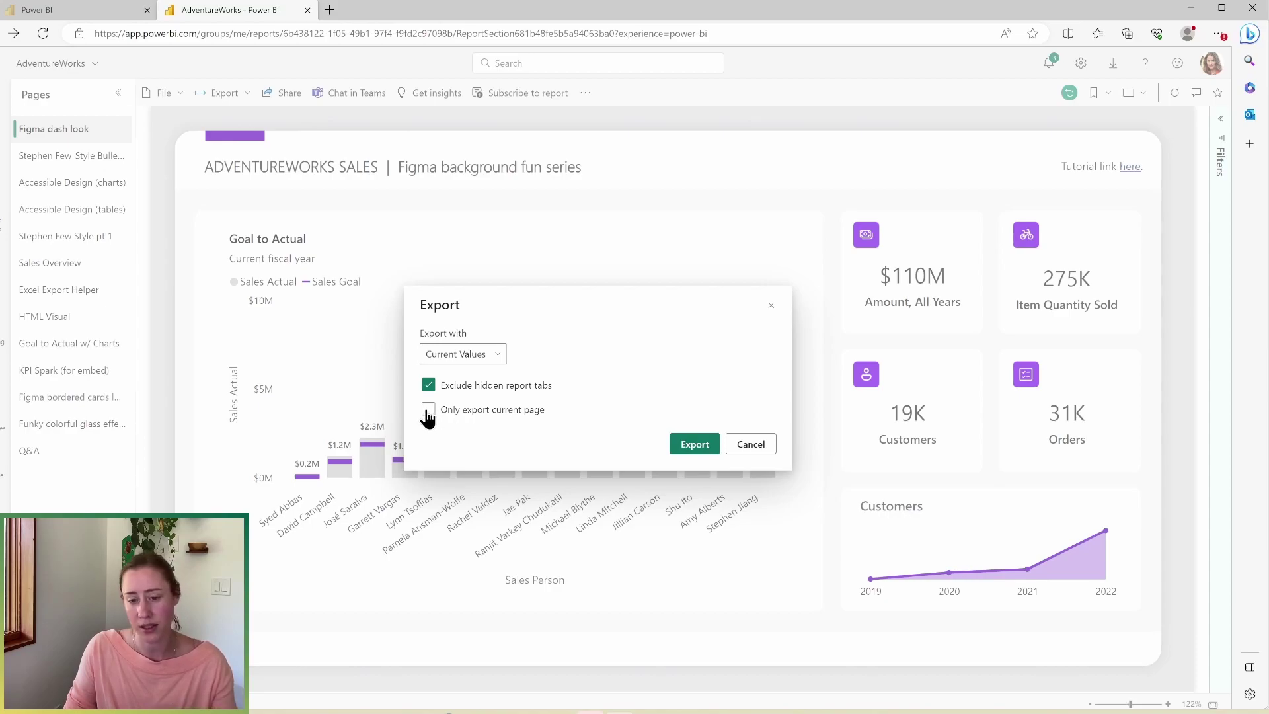
{"action": "left_click", "coordinate": [428, 410]}
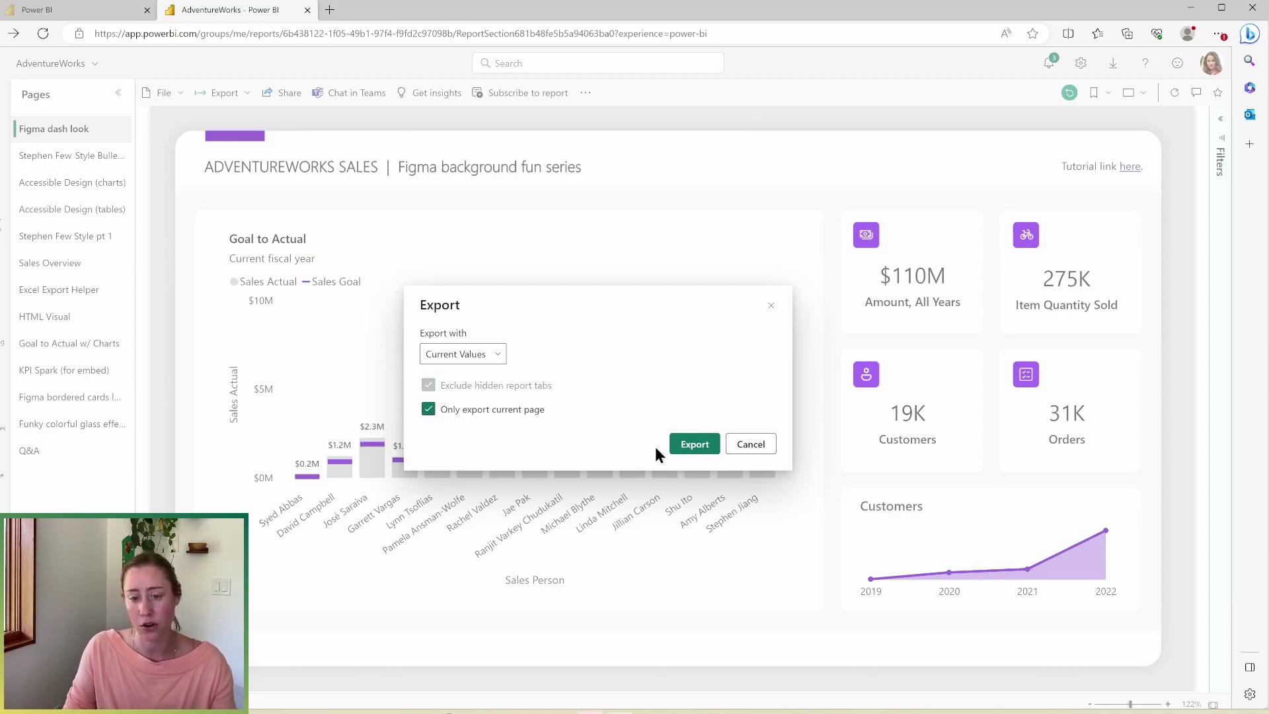
{"action": "left_click", "coordinate": [694, 445]}
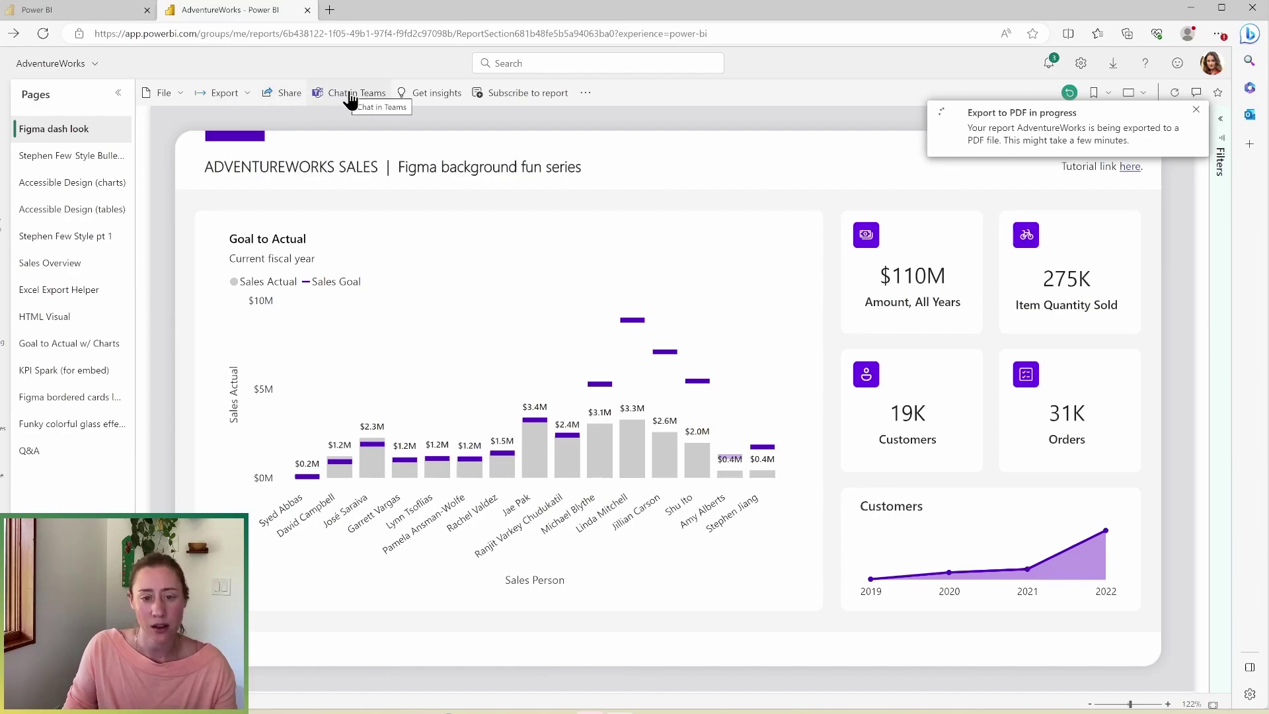
Open the Share to Microsoft Teams window for the AdventureWorks report and centre it.
{"action": "left_click", "coordinate": [350, 99]}
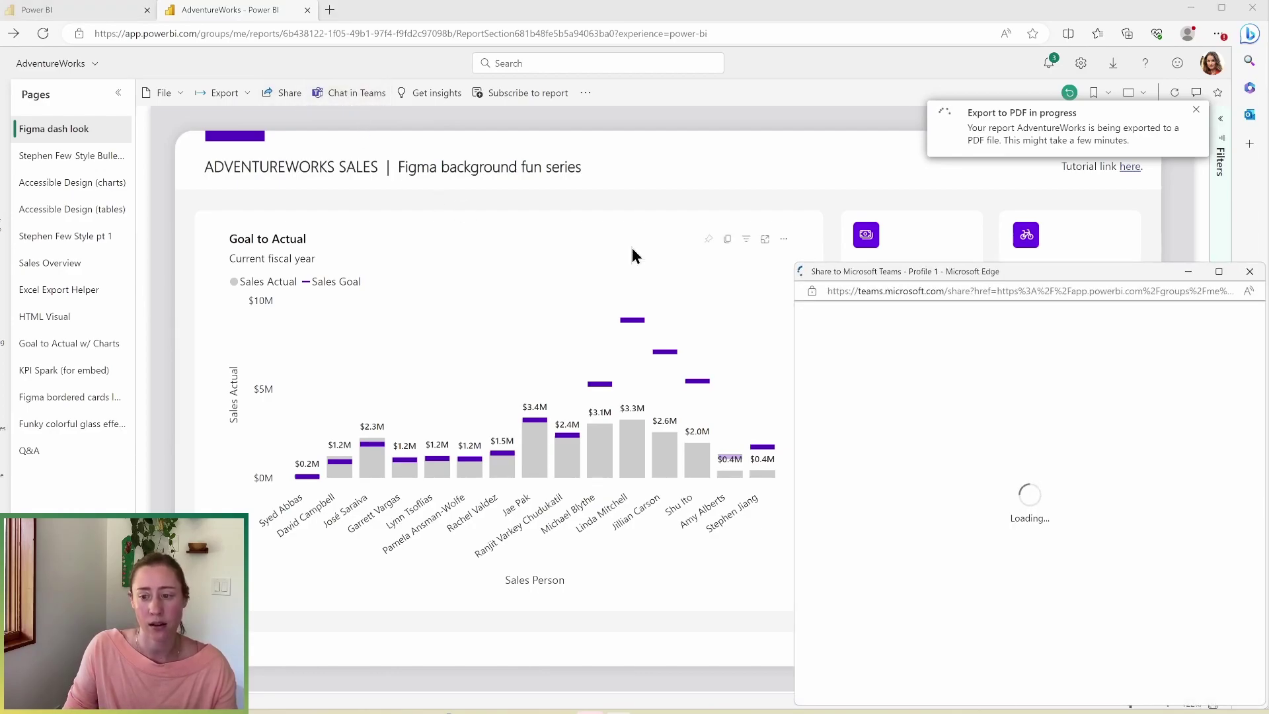
{"action": "left_click_drag", "start_coordinate": [889, 275], "coordinate": [584, 145]}
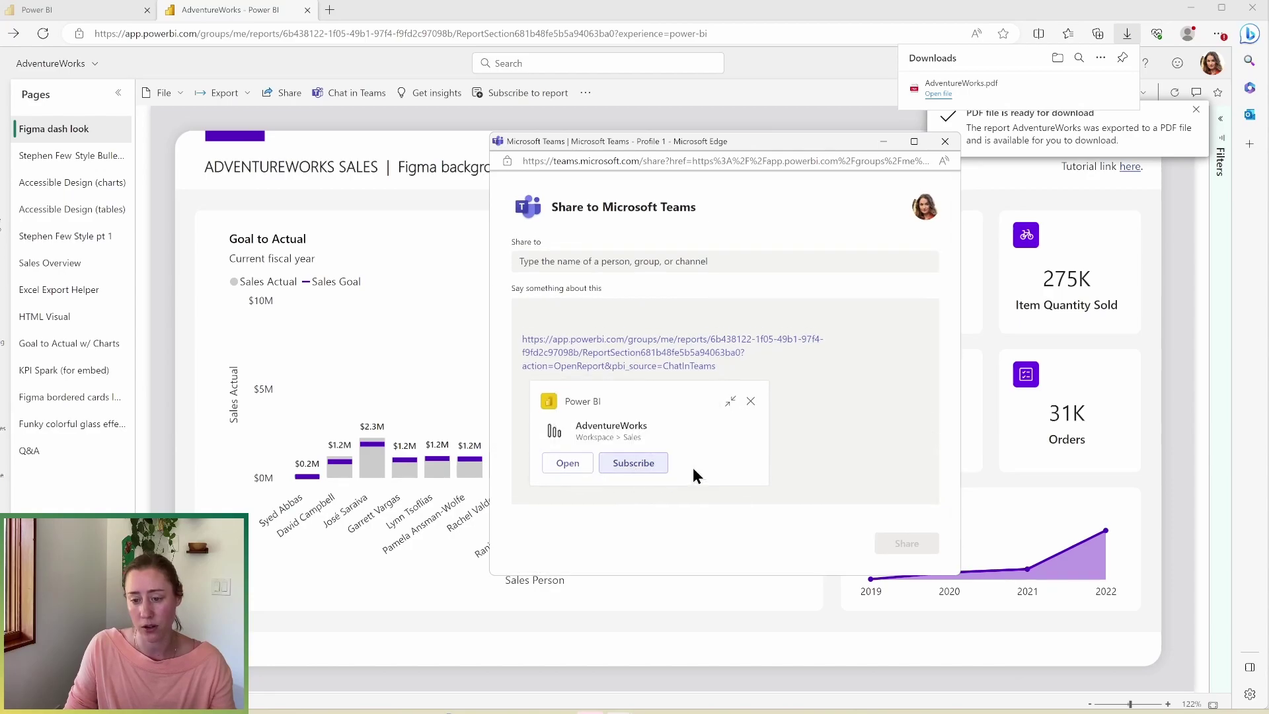
Close the Teams share window, view AdventureWorks.pdf from Downloads, then close the PDF tab.
{"action": "left_click", "coordinate": [945, 141]}
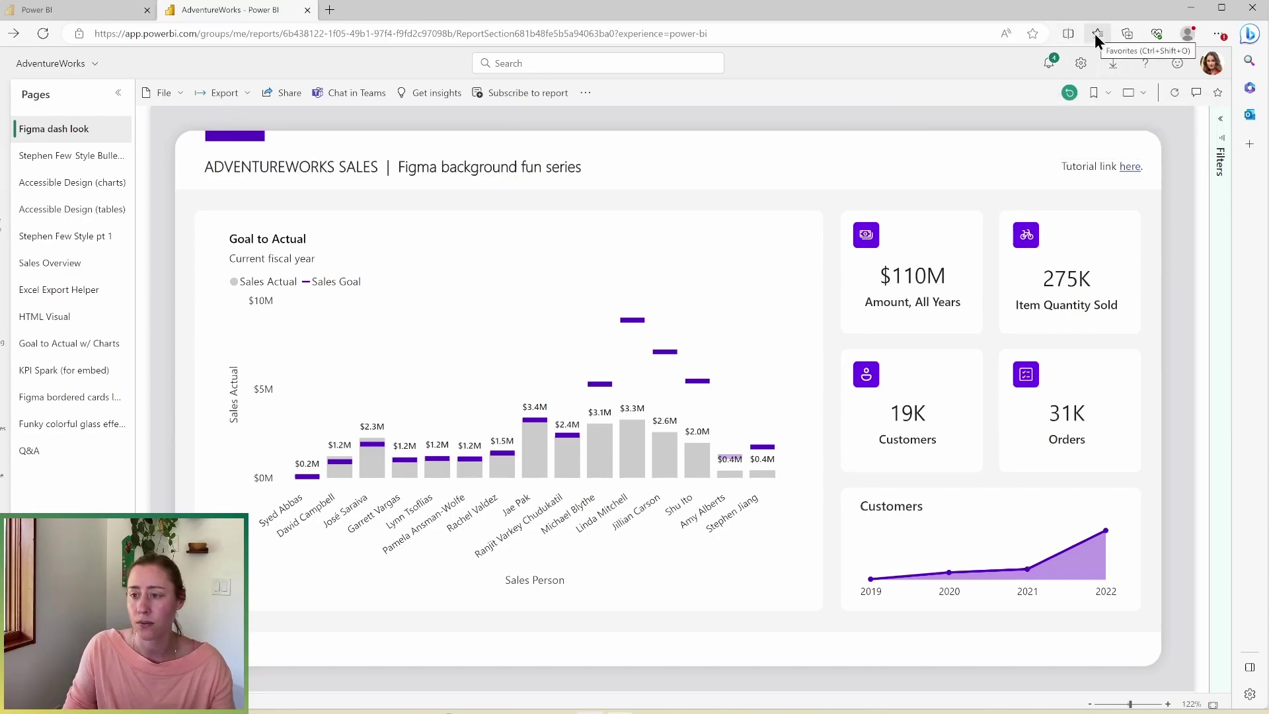
{"action": "left_click", "coordinate": [940, 94]}
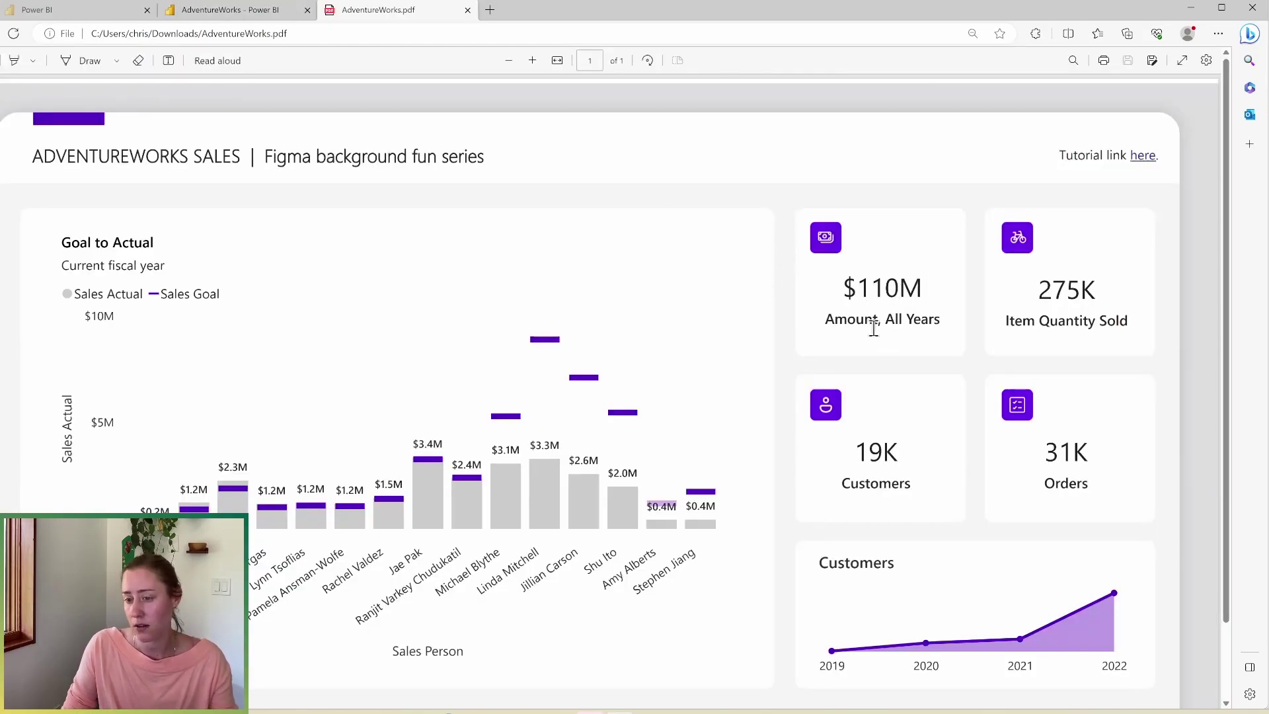
{"action": "left_click", "coordinate": [467, 11]}
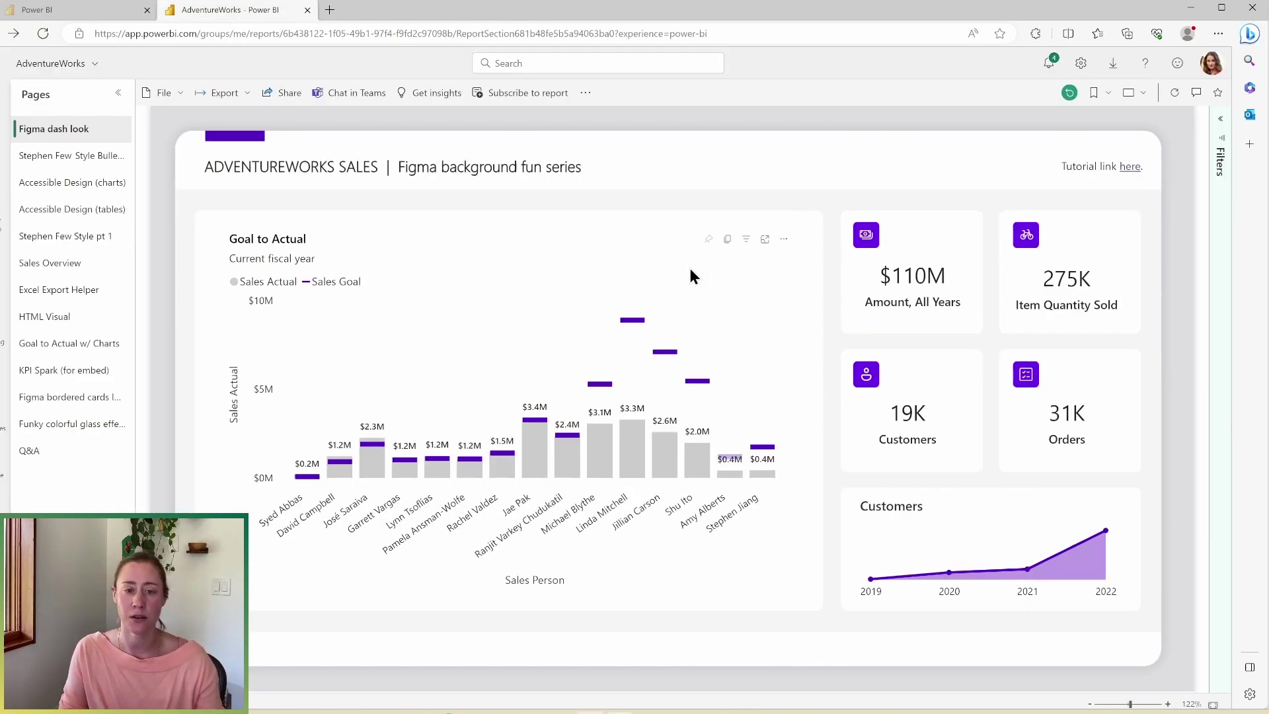
{"action": "left_click", "coordinate": [416, 96]}
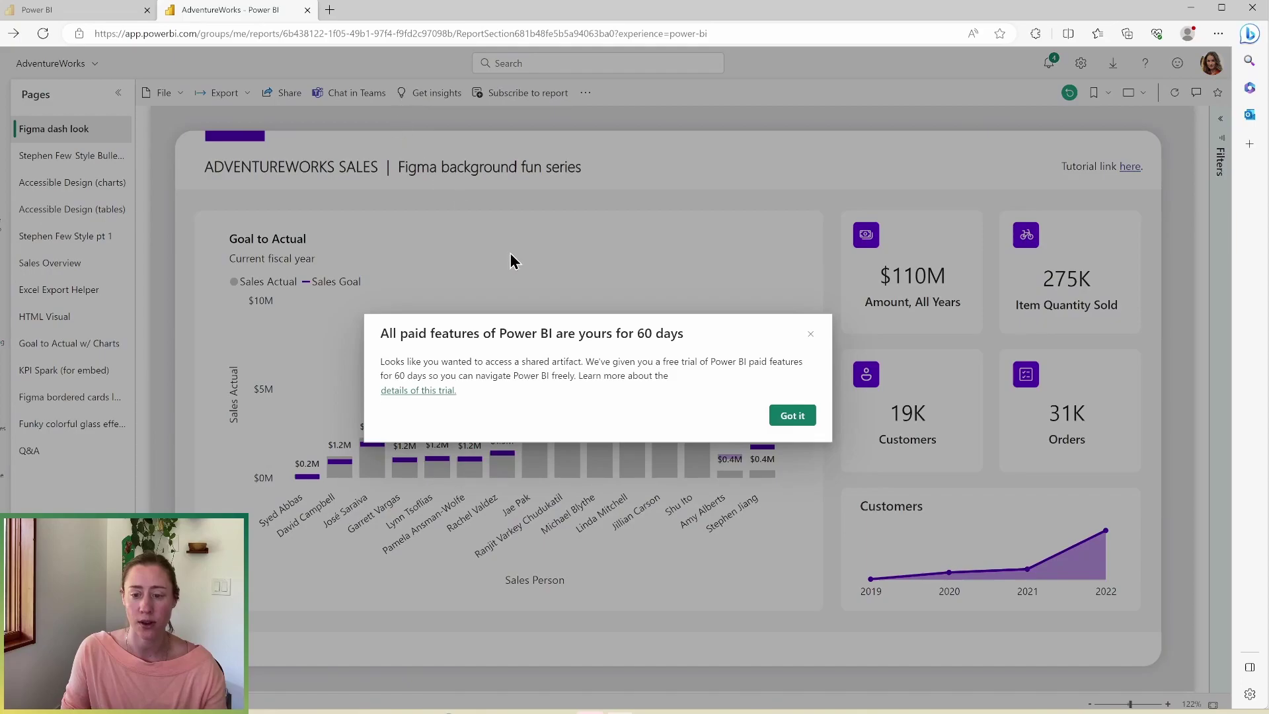
{"action": "left_click", "coordinate": [786, 416]}
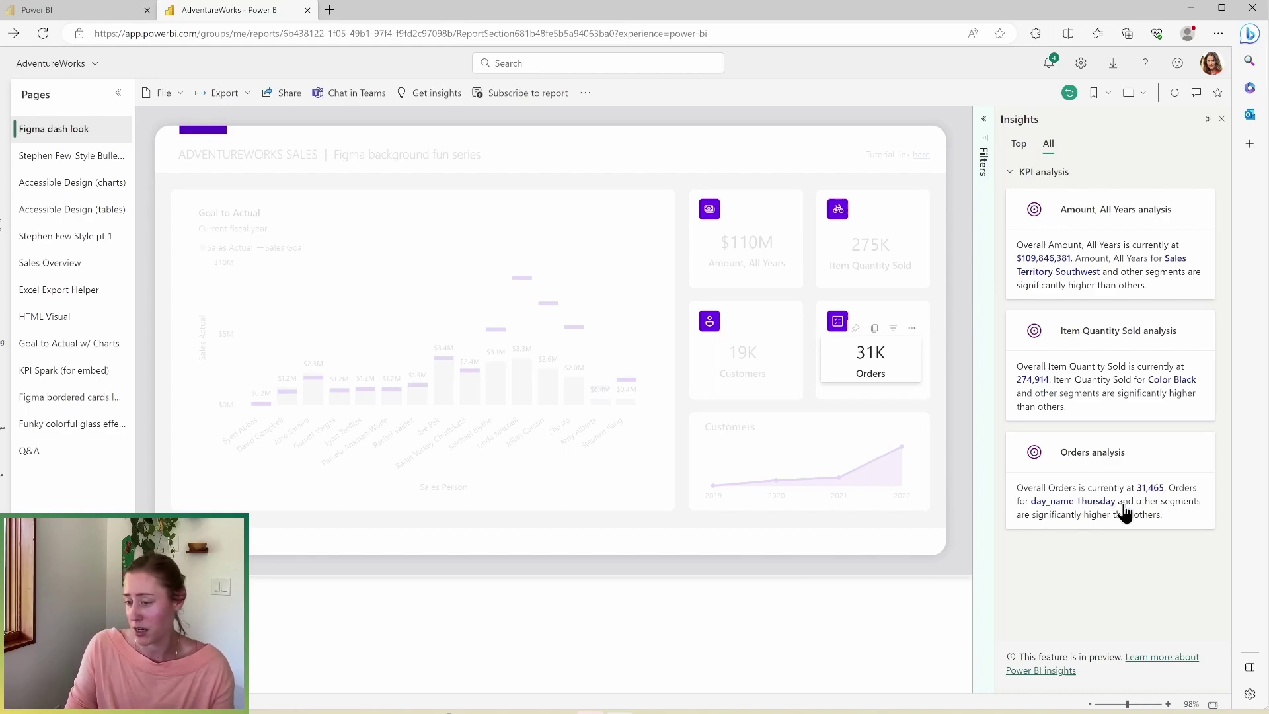
{"action": "left_click", "coordinate": [1221, 119]}
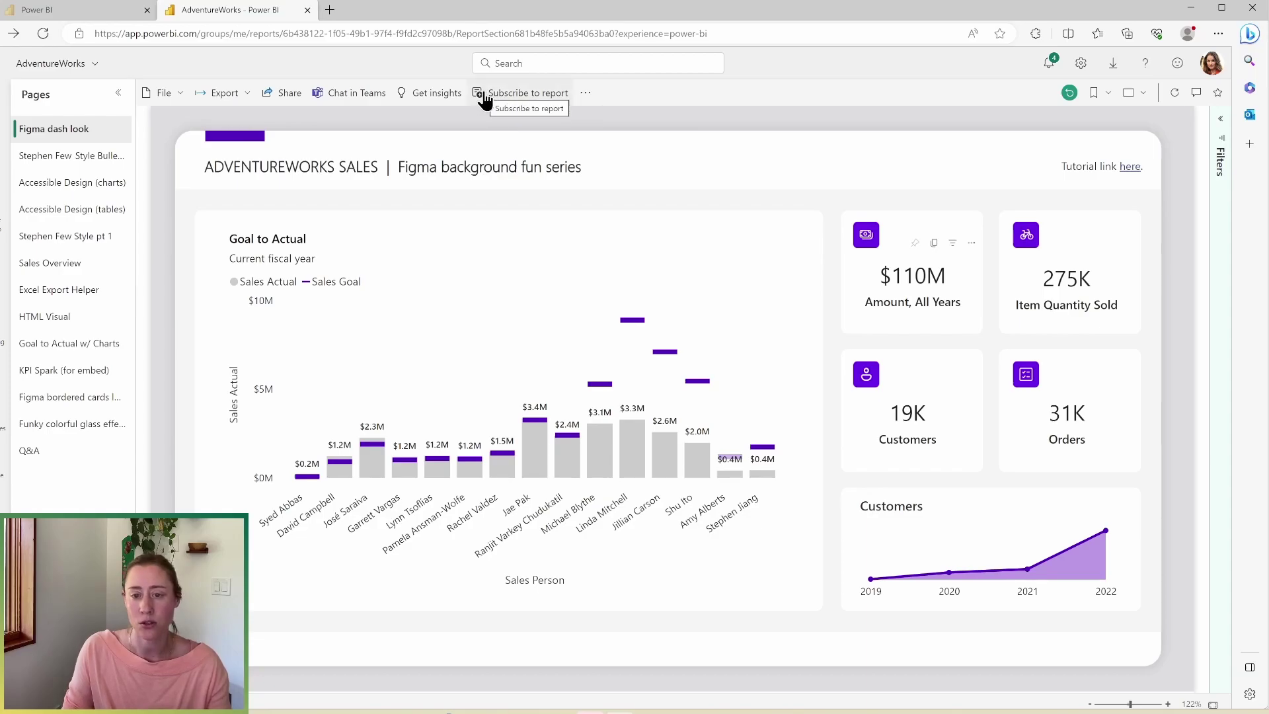
Start a new email subscription for the page with a Daily repeat and reveal its subject and message fields.
{"action": "left_click", "coordinate": [485, 98]}
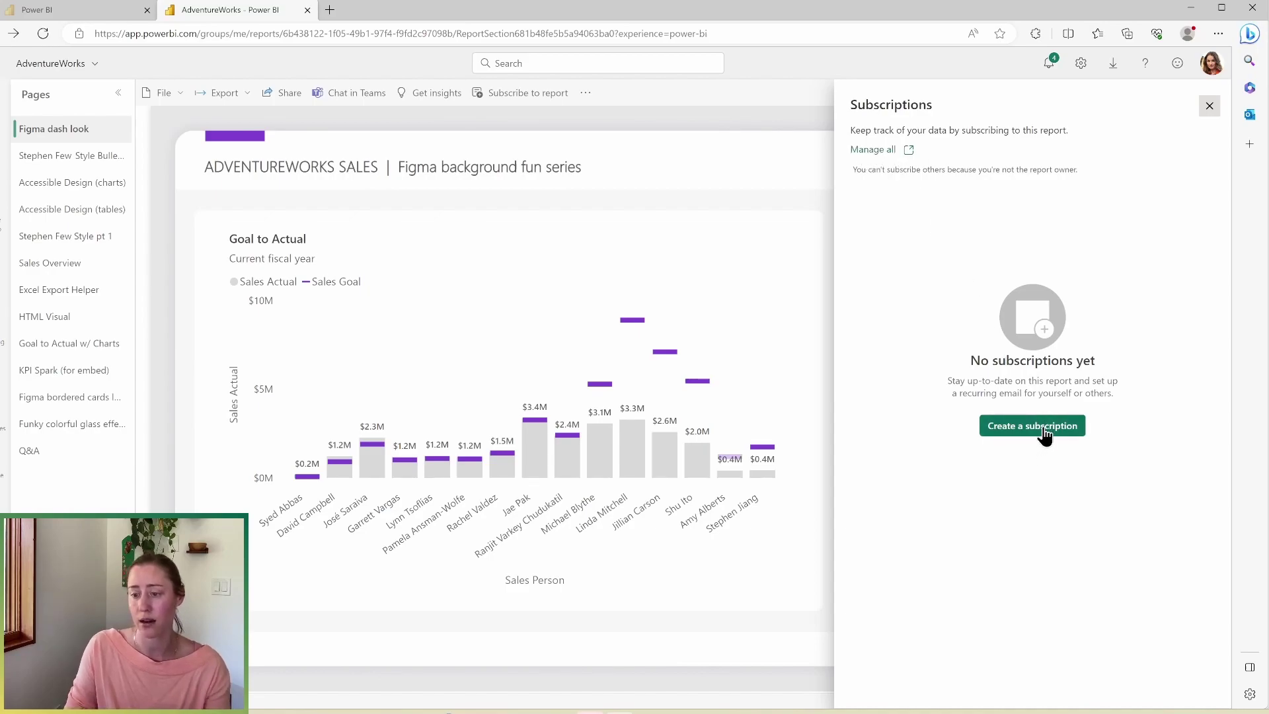
{"action": "left_click", "coordinate": [1044, 434]}
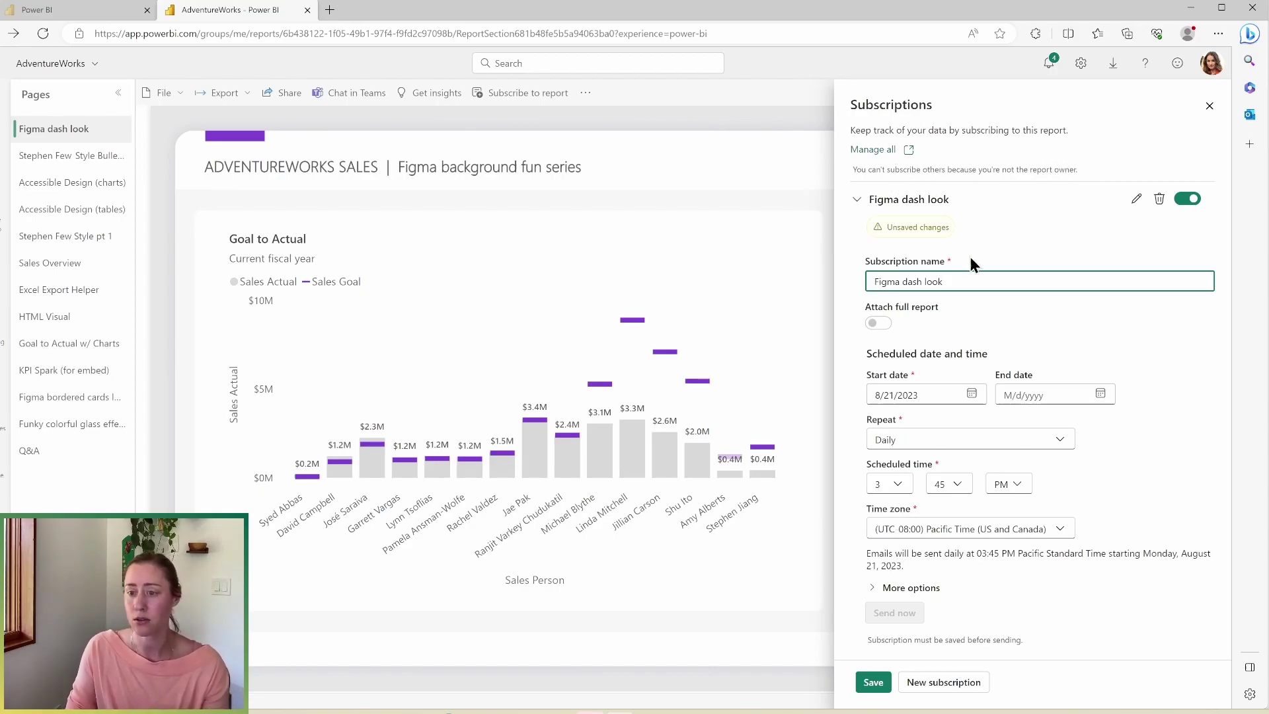
{"action": "triple_click", "coordinate": [997, 280]}
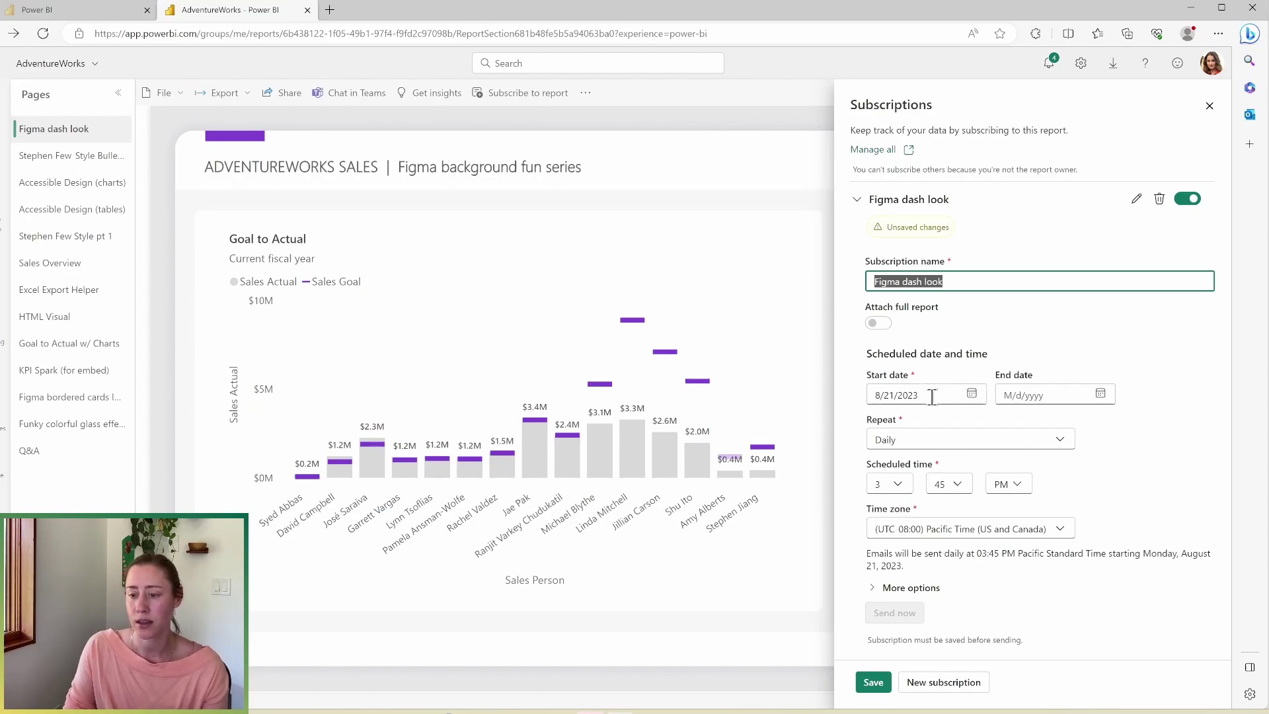
{"action": "left_click", "coordinate": [923, 445]}
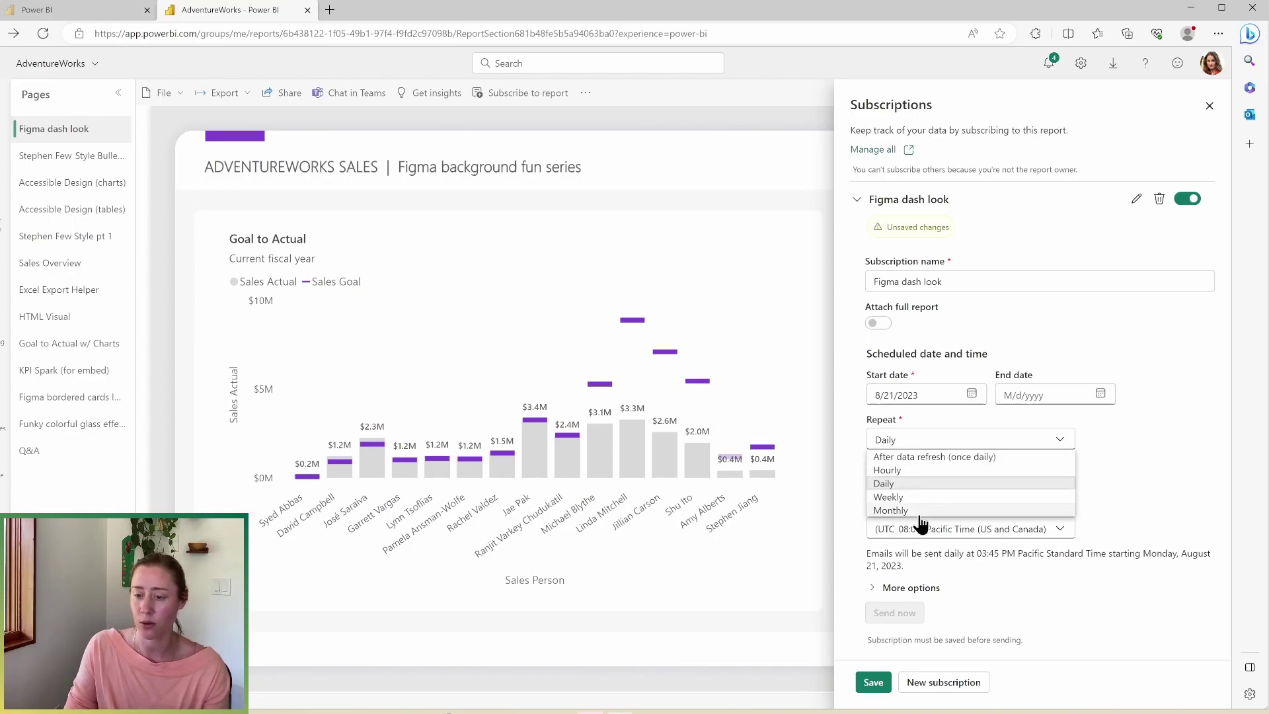
{"action": "left_click", "coordinate": [1174, 489]}
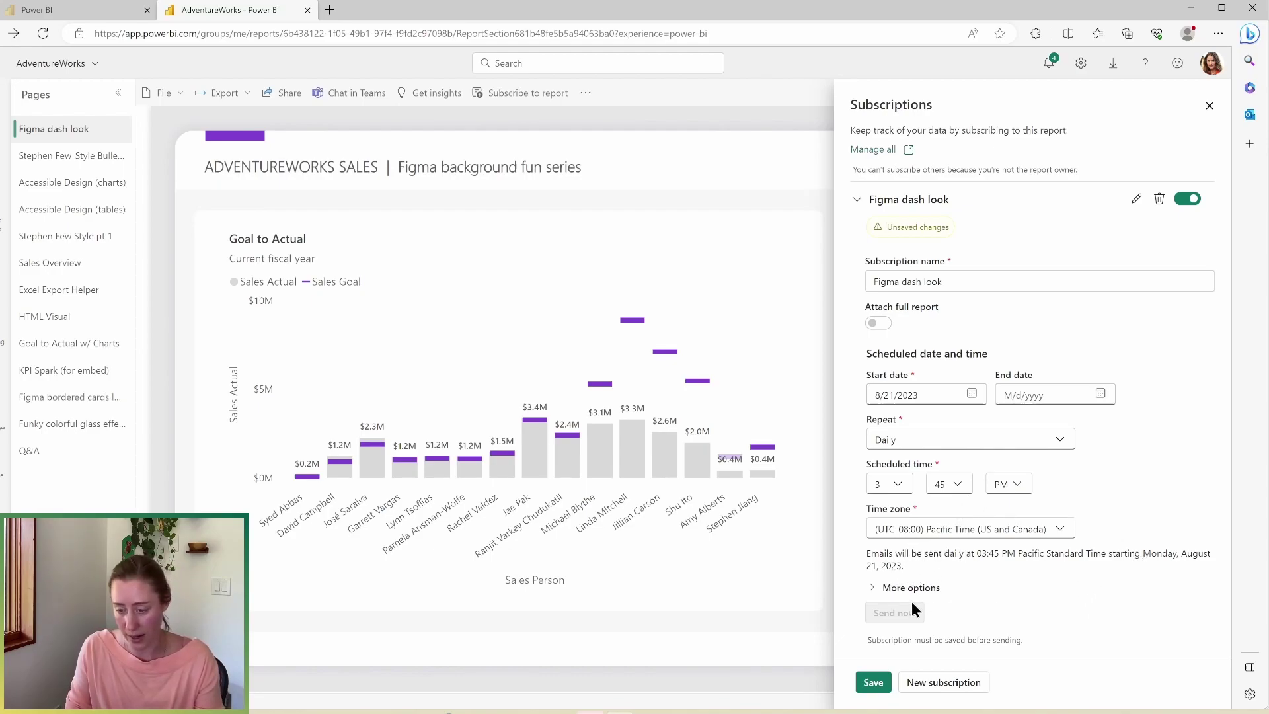
{"action": "left_click", "coordinate": [875, 588]}
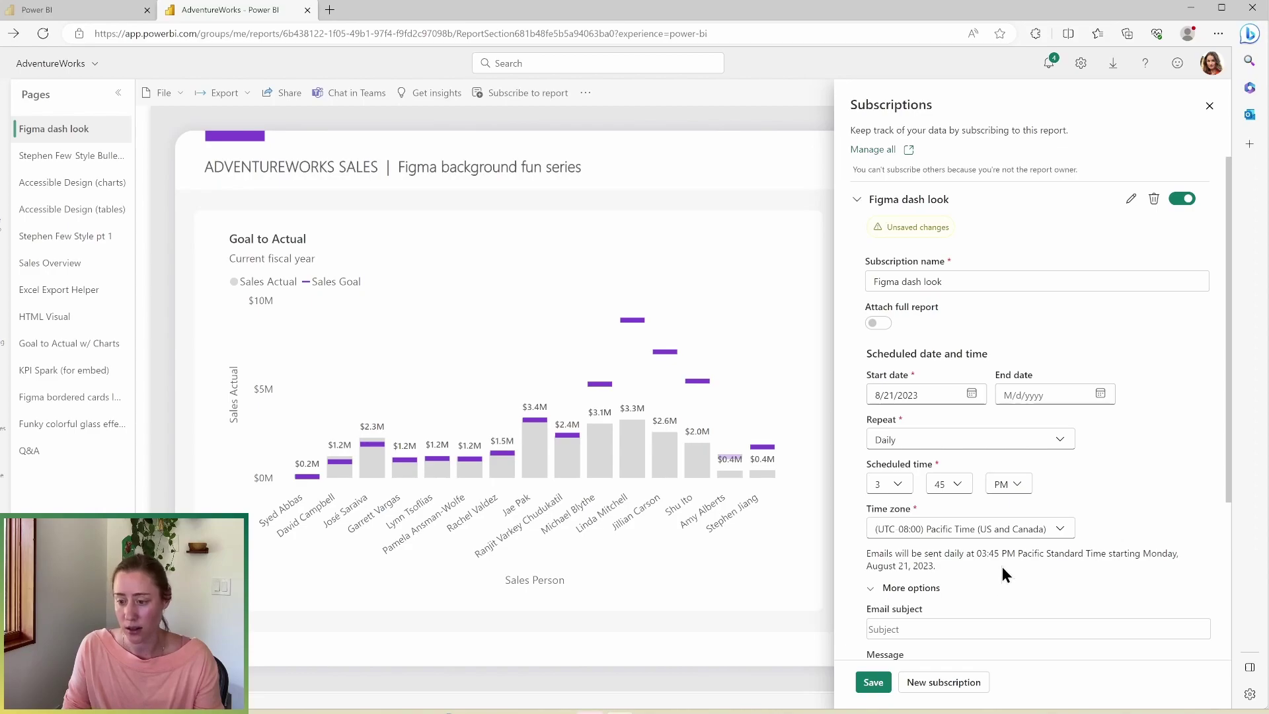
{"action": "scroll", "coordinate": [1002, 565], "scroll_direction": "down", "scroll_amount": 3}
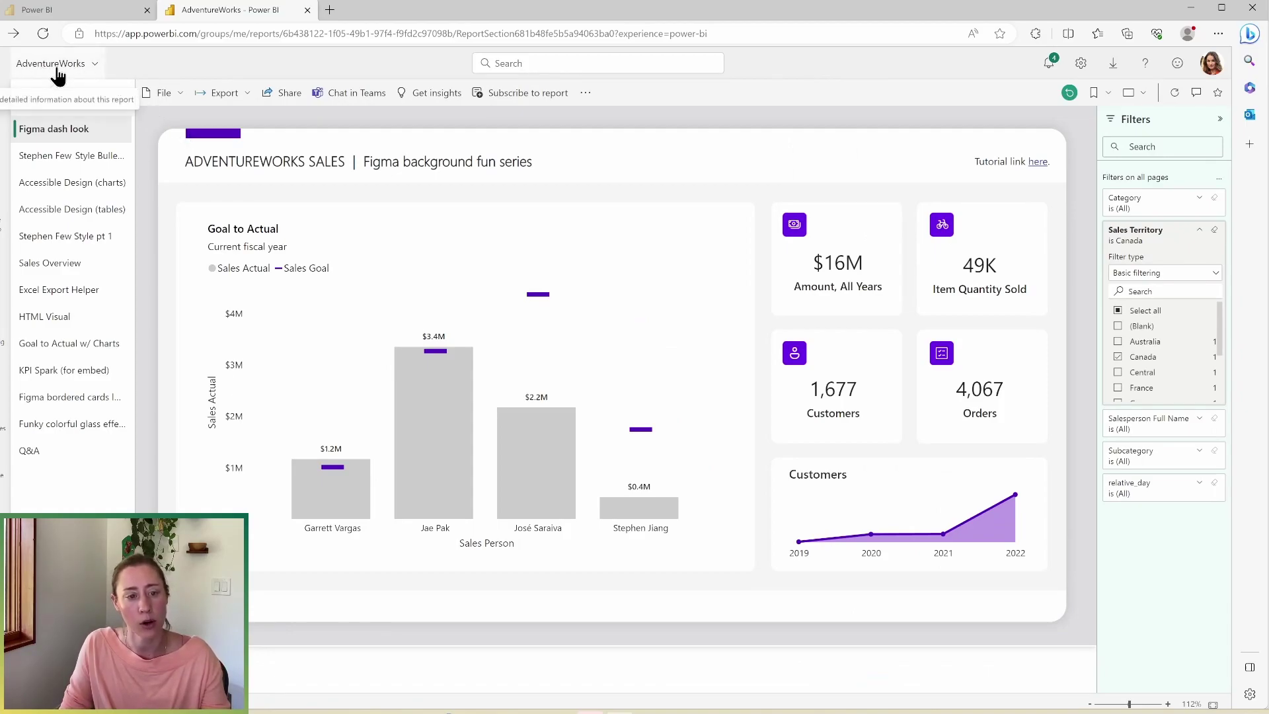
Show the report details flyout (location Sales, updated 8/21/23, 3:09 PM), then dismiss it.
{"action": "left_click", "coordinate": [95, 66]}
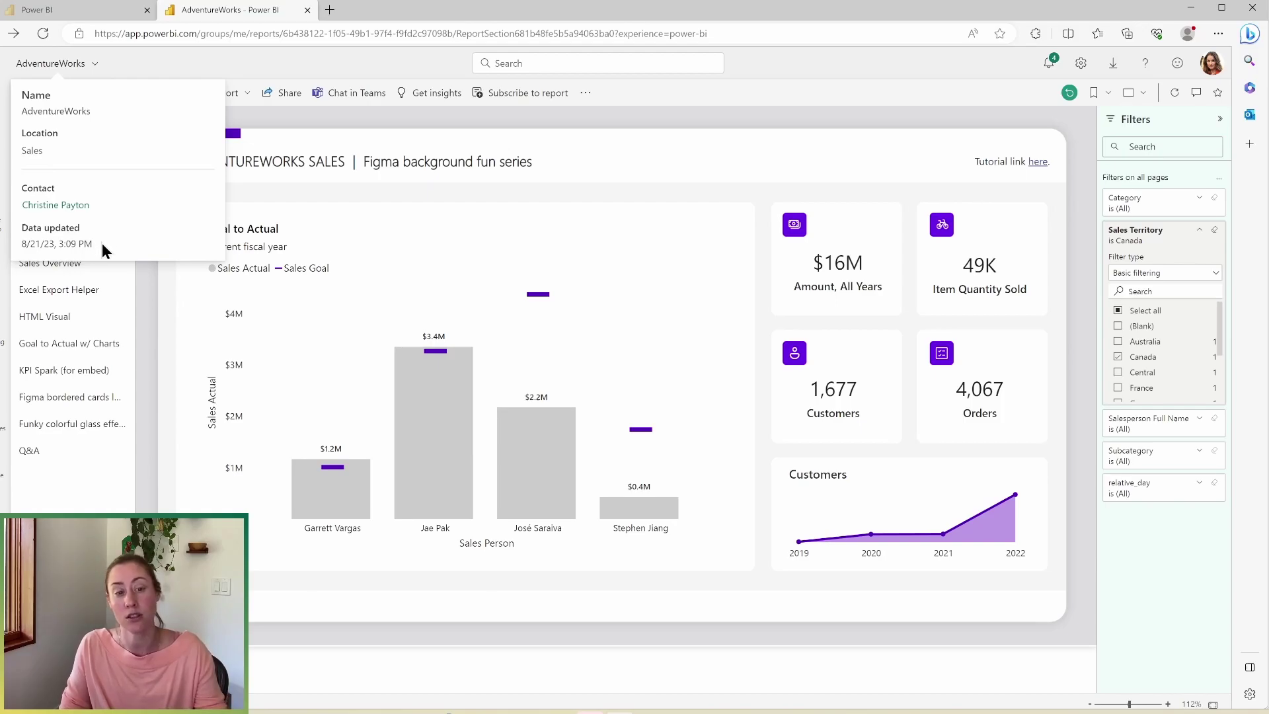
{"action": "left_click", "coordinate": [97, 66]}
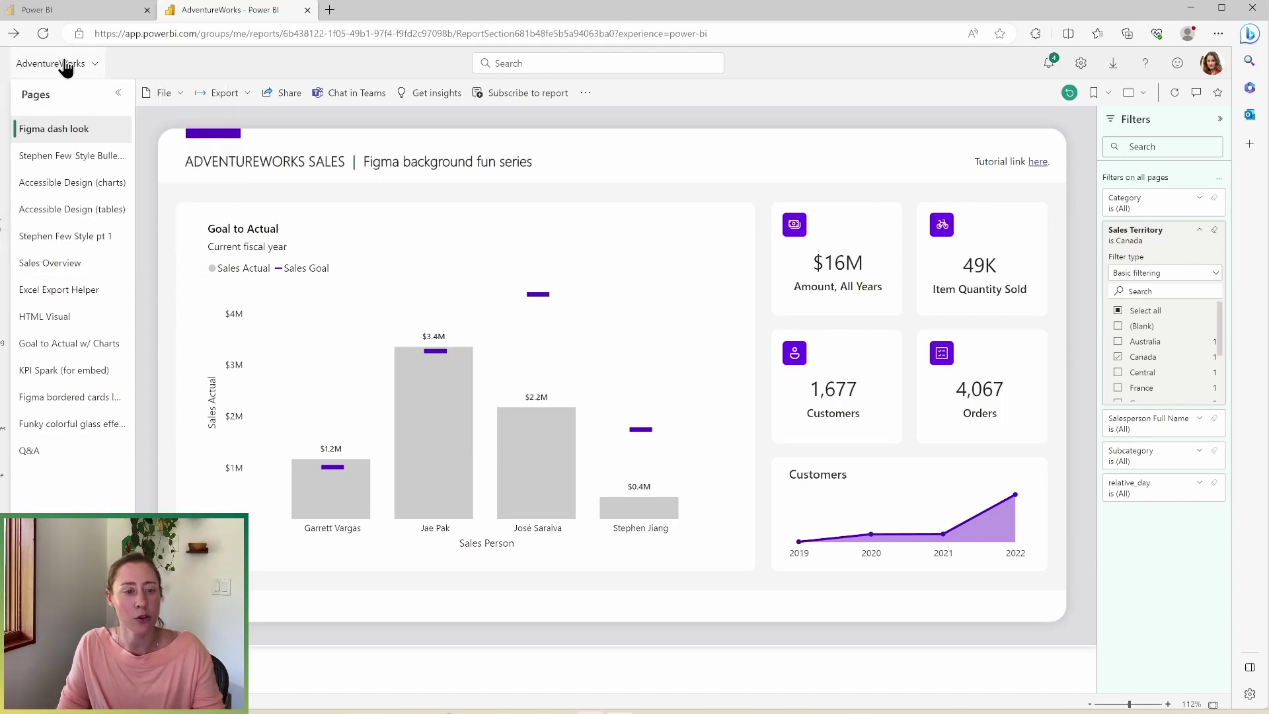
{"action": "left_click", "coordinate": [70, 66]}
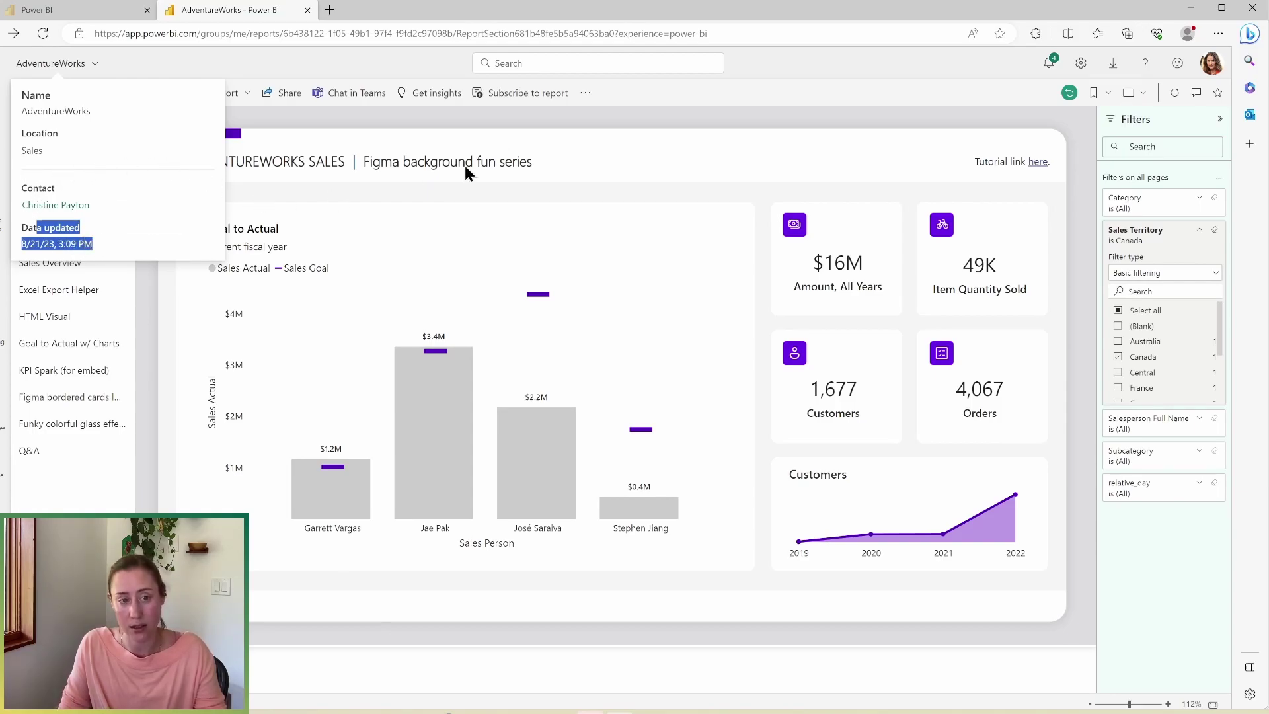
{"action": "left_click", "coordinate": [535, 187]}
Switch the report to High contrast white colours and refresh the visuals.
{"action": "left_click", "coordinate": [1131, 93]}
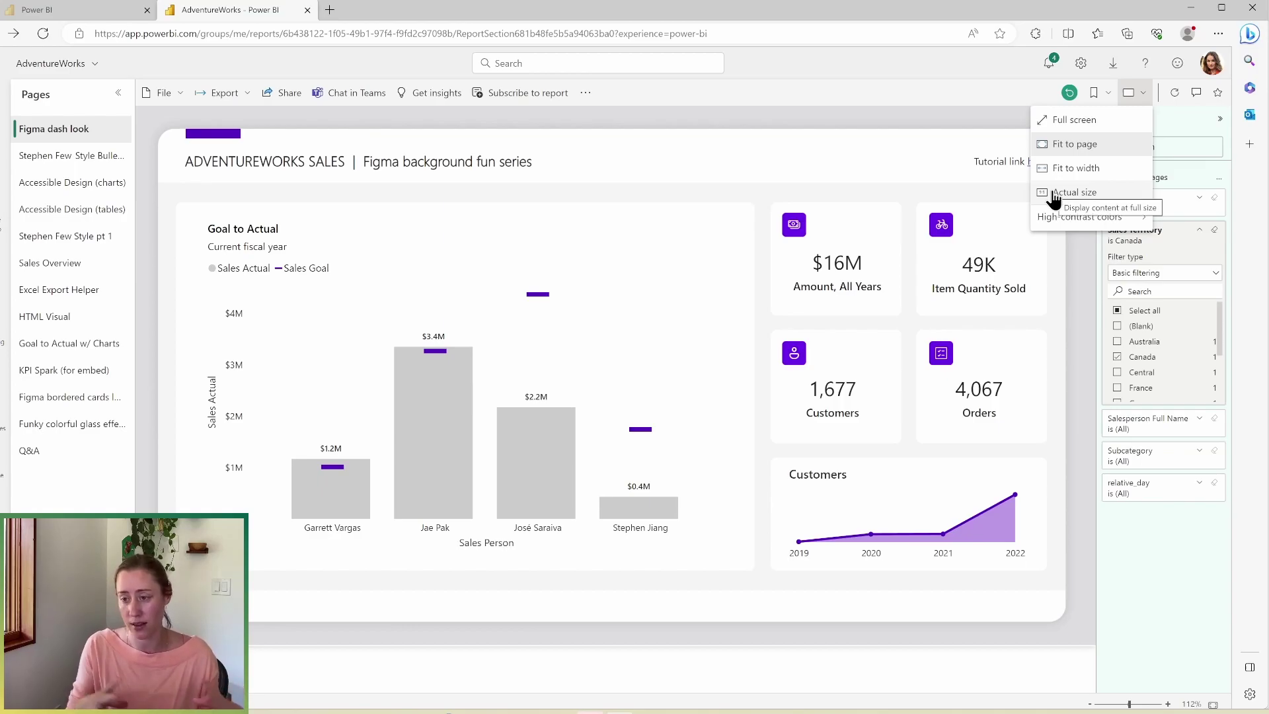
{"action": "mouse_move", "coordinate": [1124, 216]}
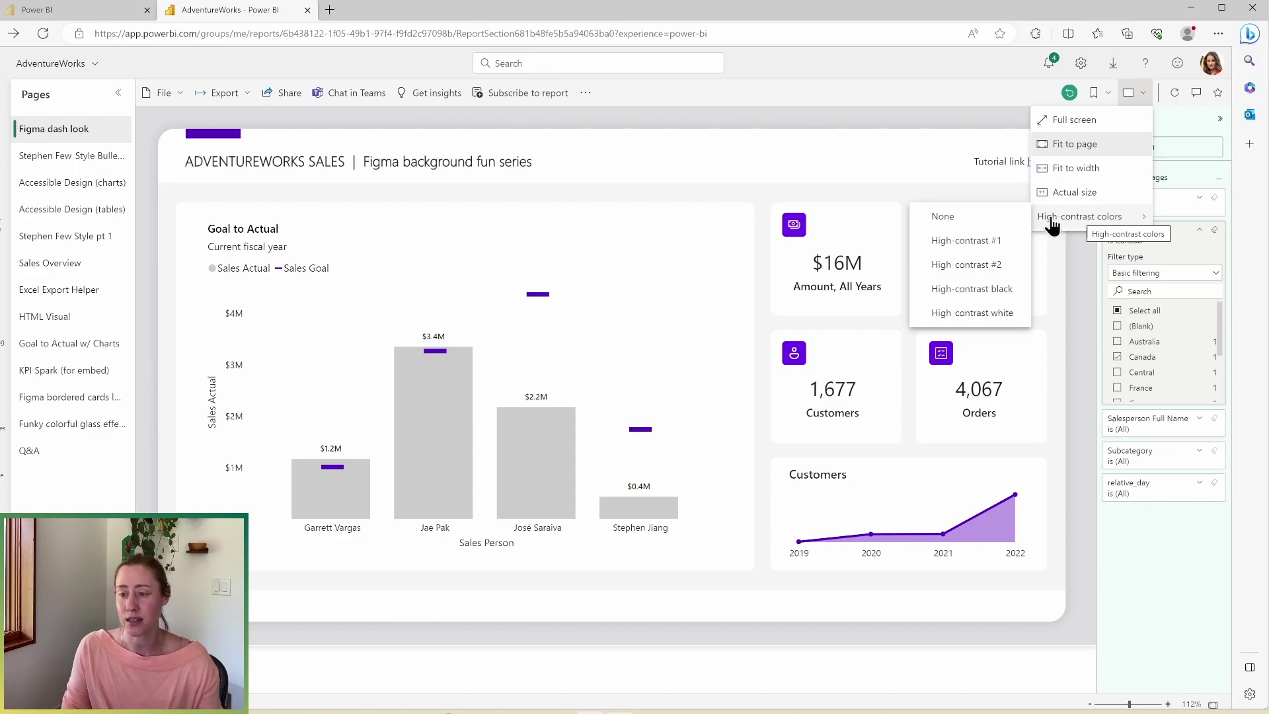
{"action": "left_click", "coordinate": [977, 317]}
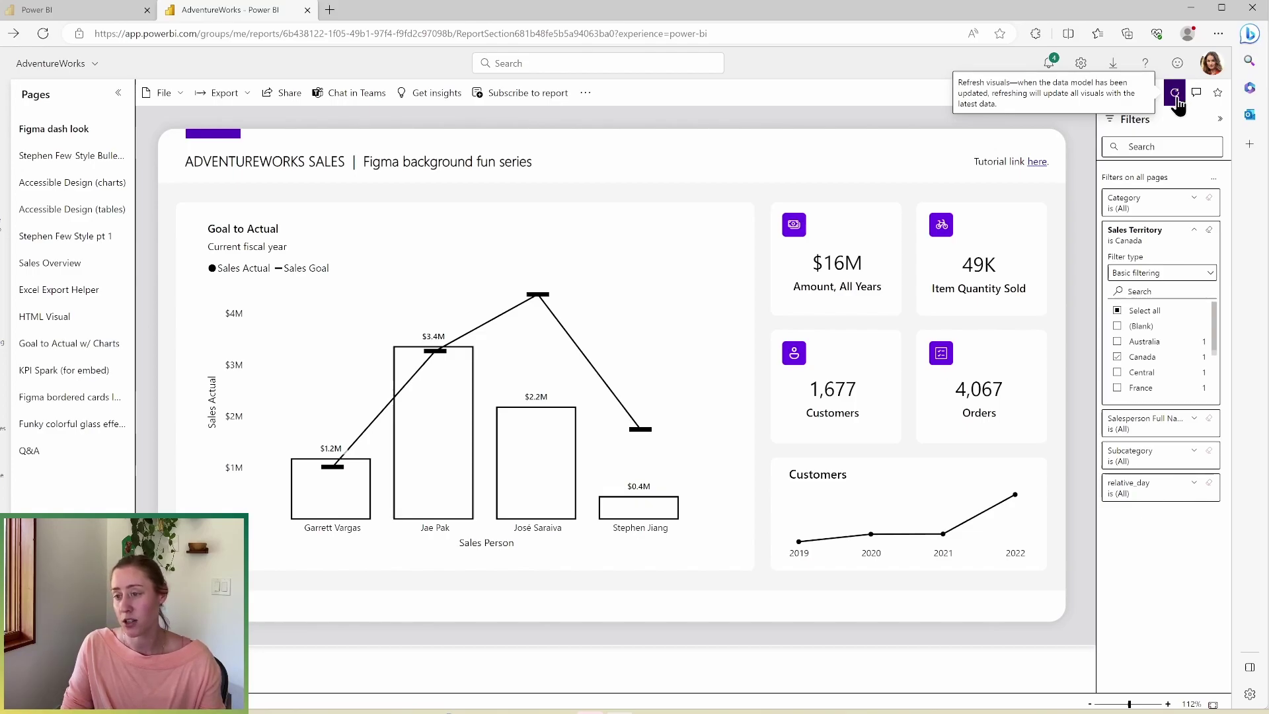
{"action": "left_click", "coordinate": [1176, 104]}
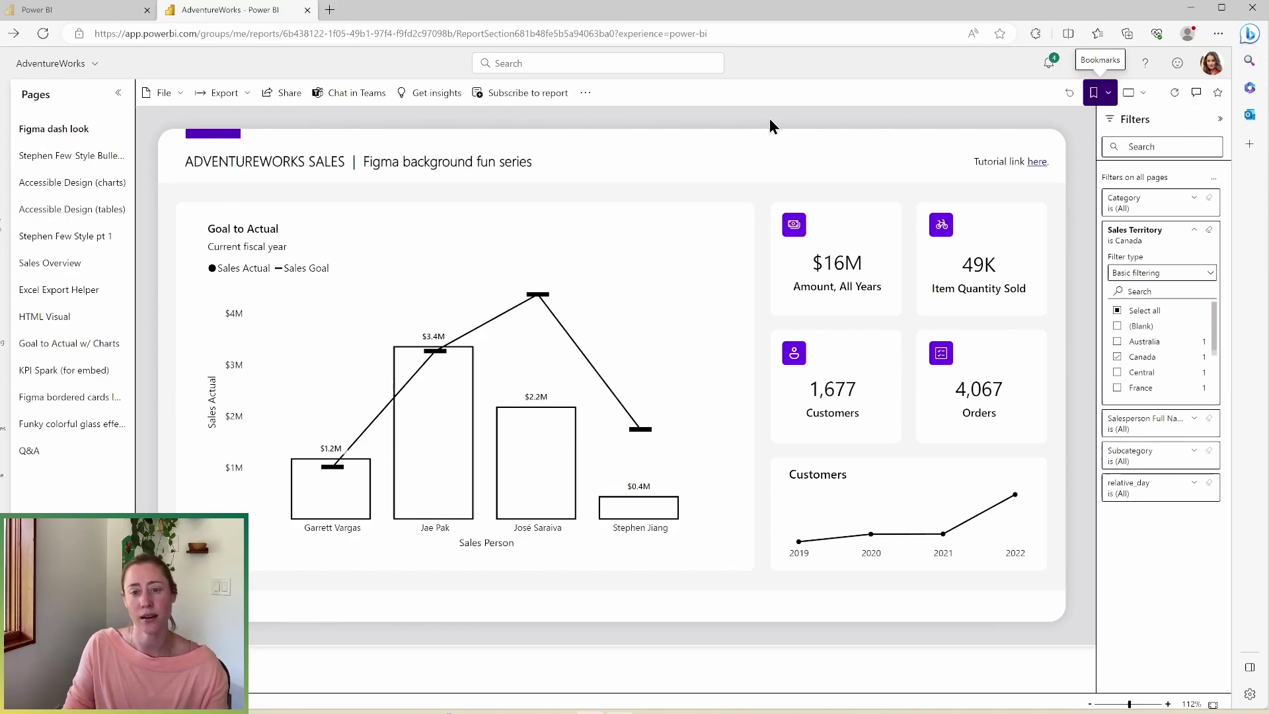
Switch from the browser window to the Demo Dashboard tab in the other Edge window.
{"action": "left_click", "coordinate": [1194, 9]}
{"action": "left_click", "coordinate": [407, 14]}
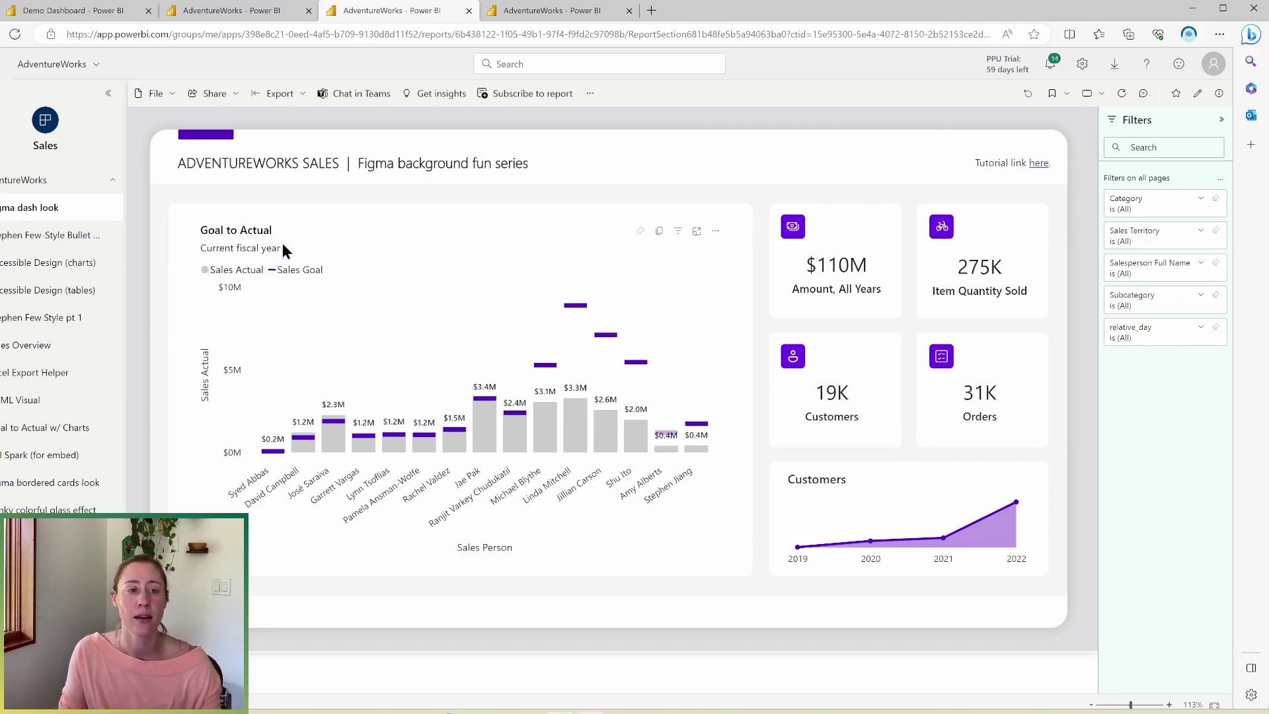
{"action": "left_click", "coordinate": [86, 11]}
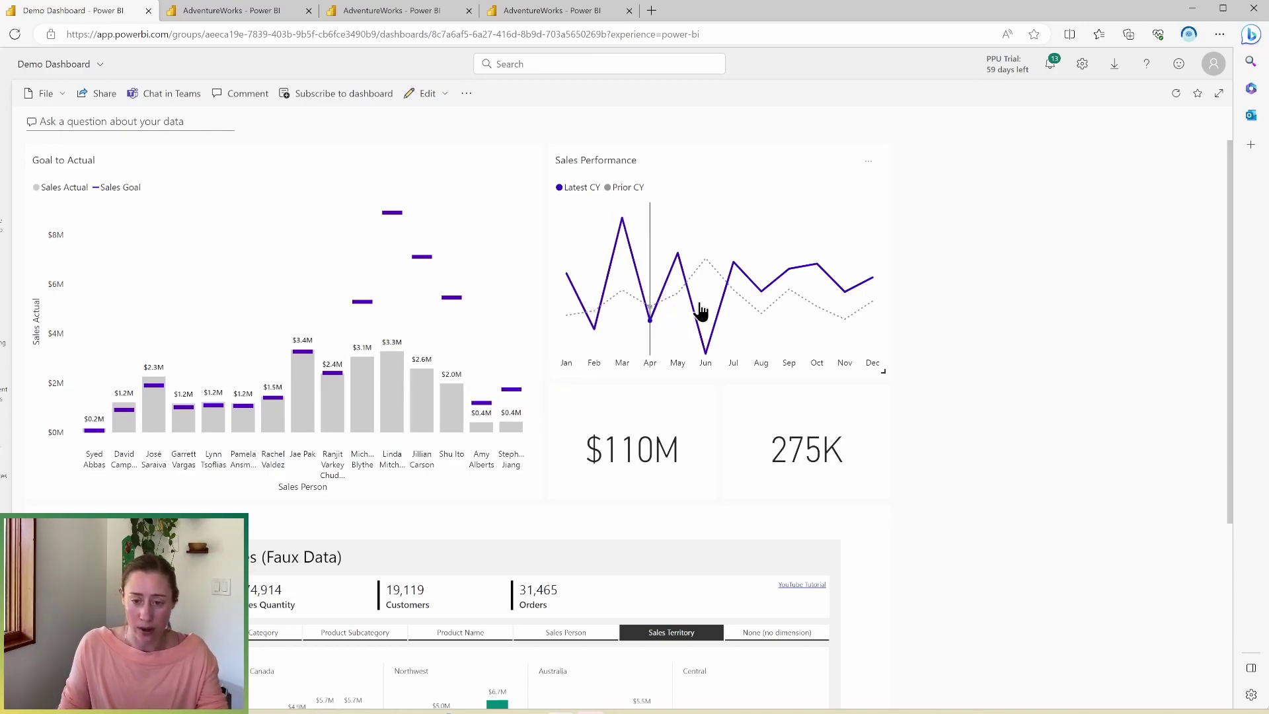
{"action": "mouse_move", "coordinate": [744, 326]}
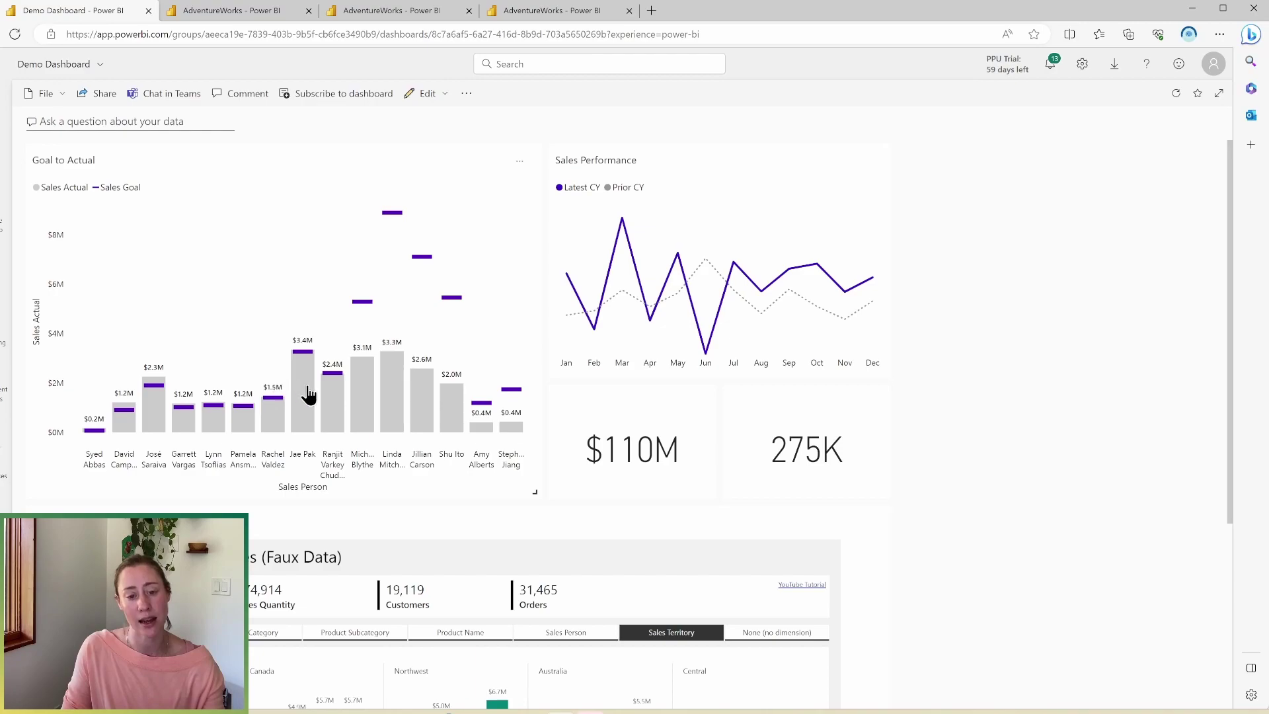
{"action": "mouse_move", "coordinate": [305, 392]}
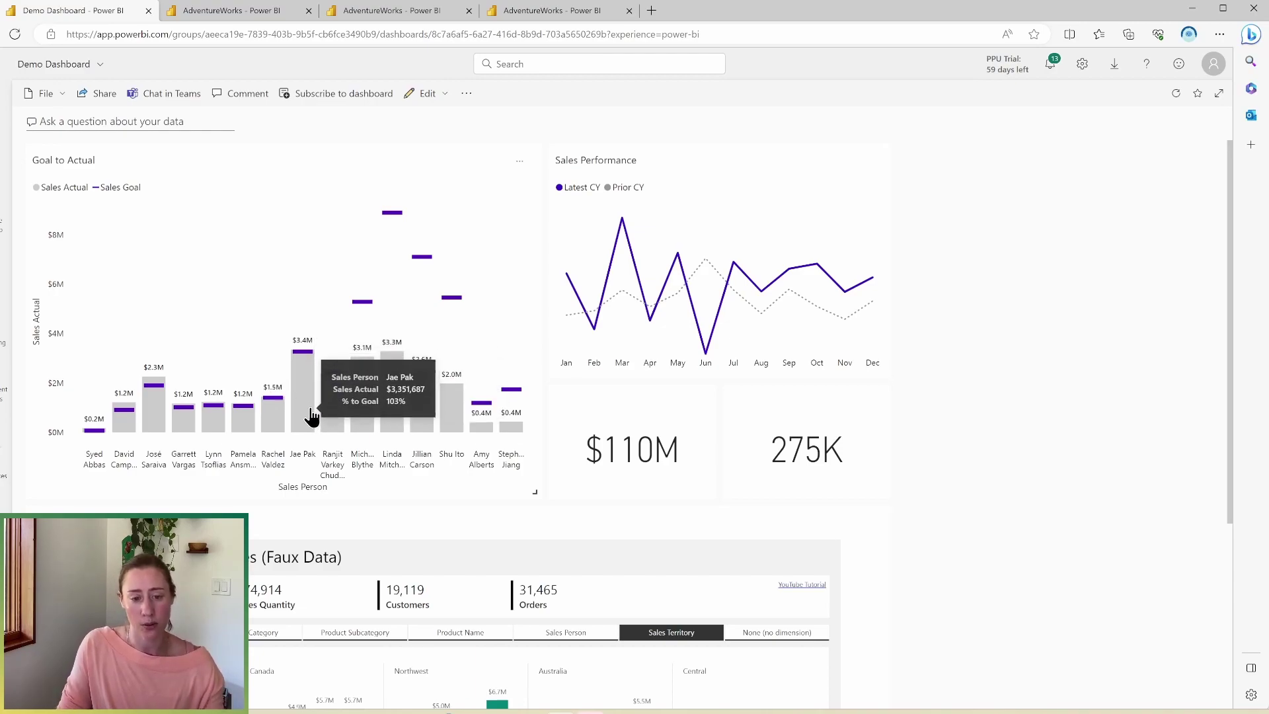
{"action": "left_click", "coordinate": [308, 383]}
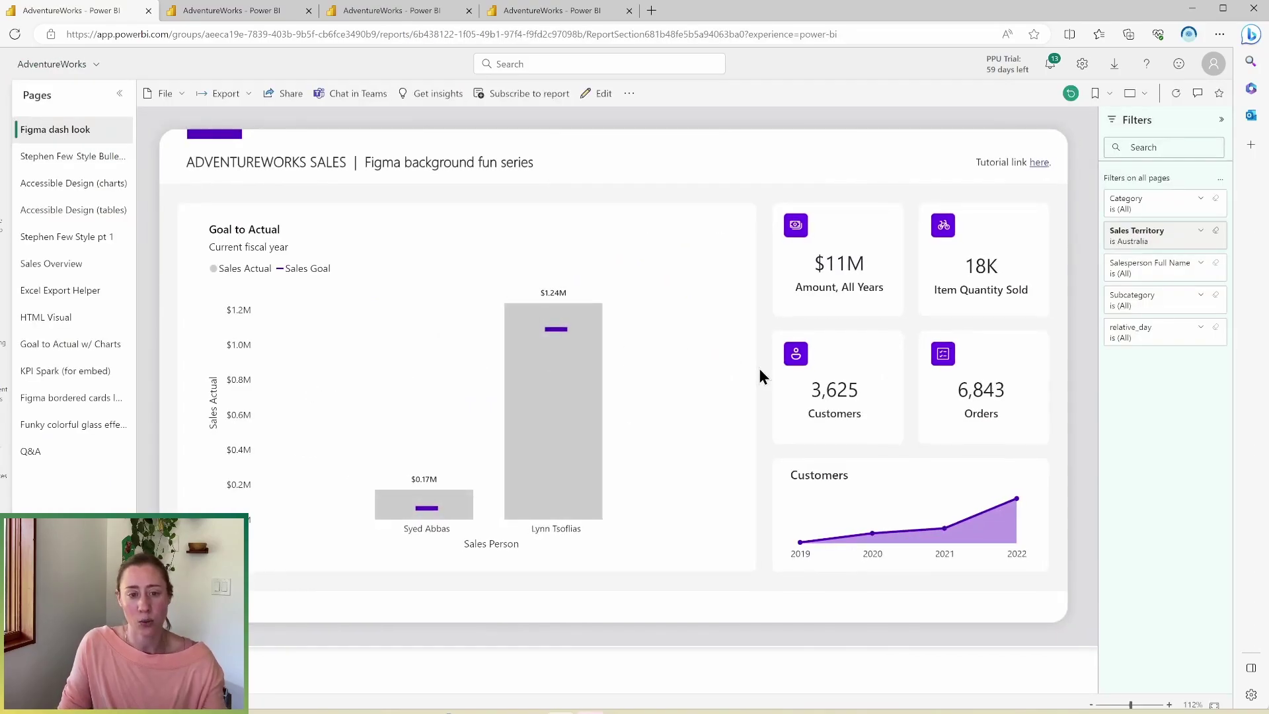
{"action": "left_click", "coordinate": [2, 36]}
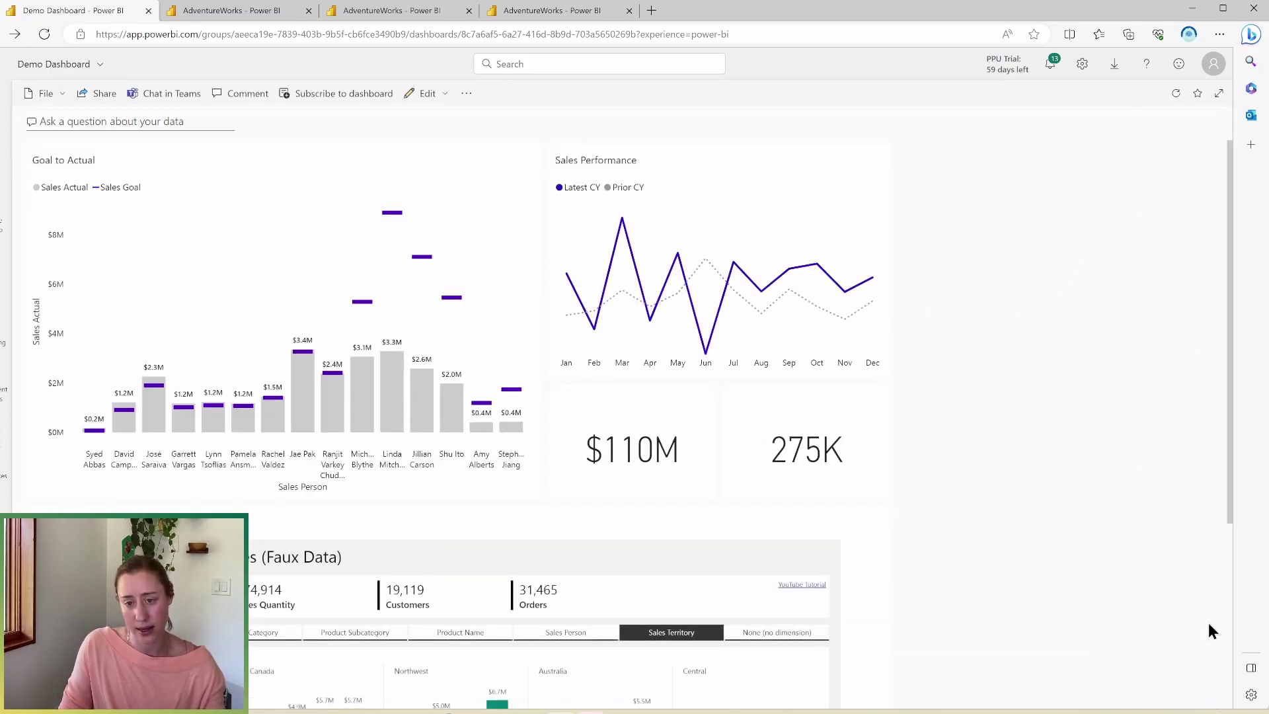
{"action": "mouse_move", "coordinate": [613, 233]}
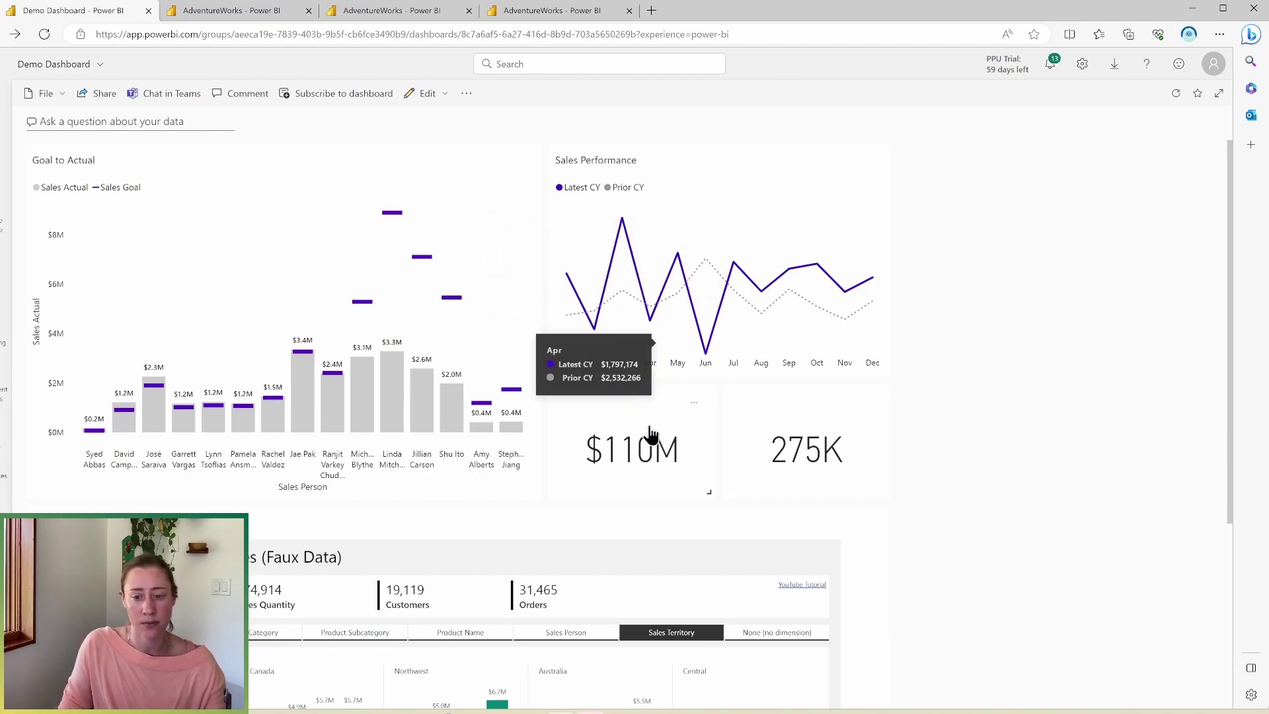
{"action": "mouse_move", "coordinate": [650, 437]}
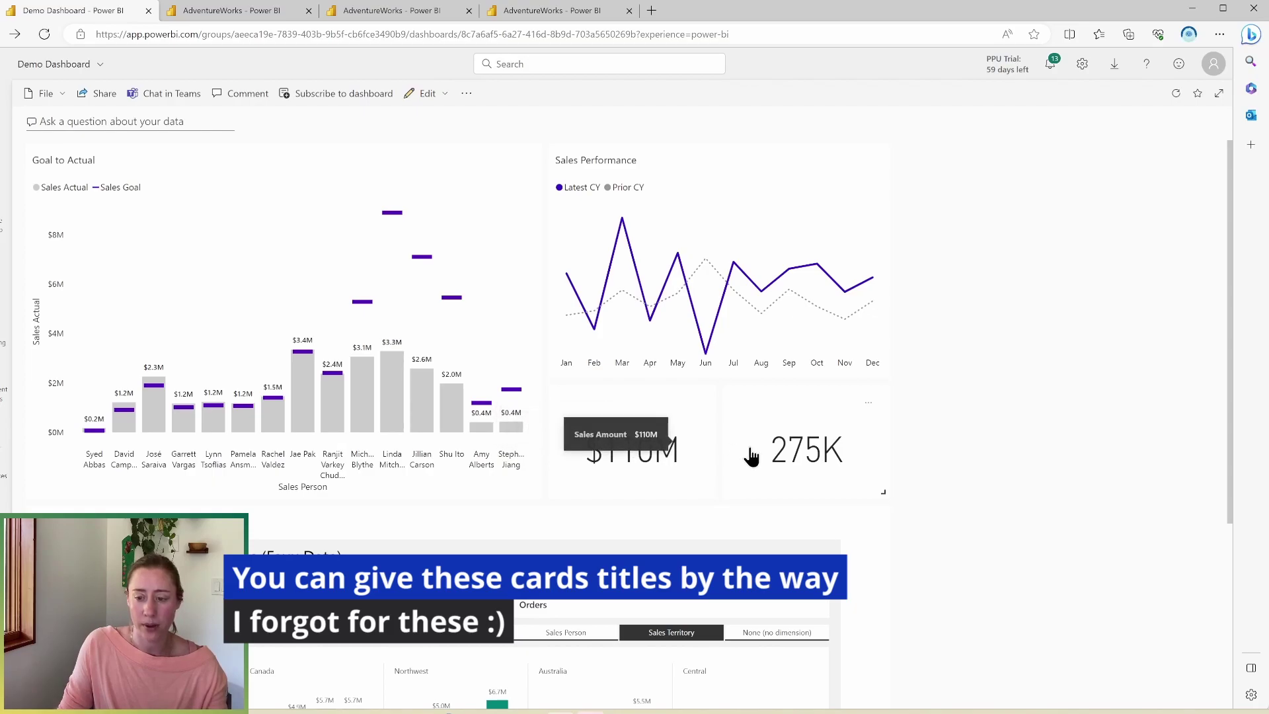
{"action": "scroll", "coordinate": [1025, 370], "scroll_direction": "down", "scroll_amount": 2}
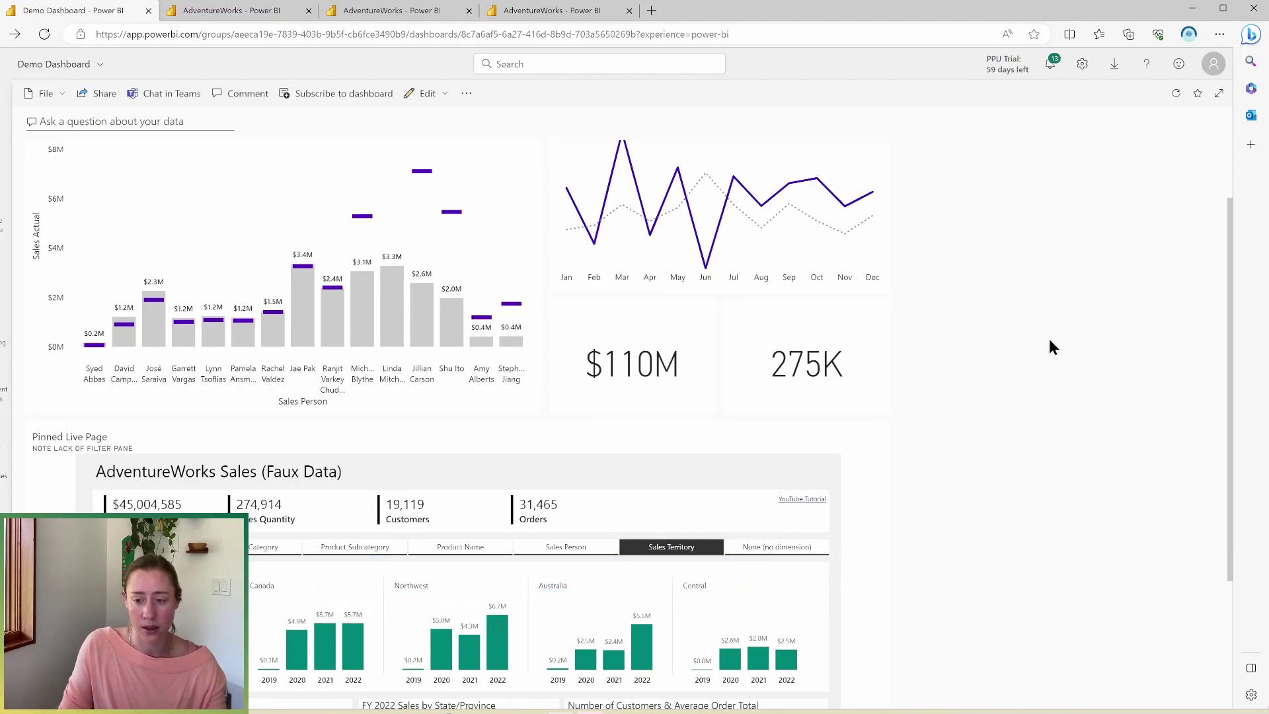
{"action": "scroll", "coordinate": [1121, 319], "scroll_direction": "down", "scroll_amount": 3}
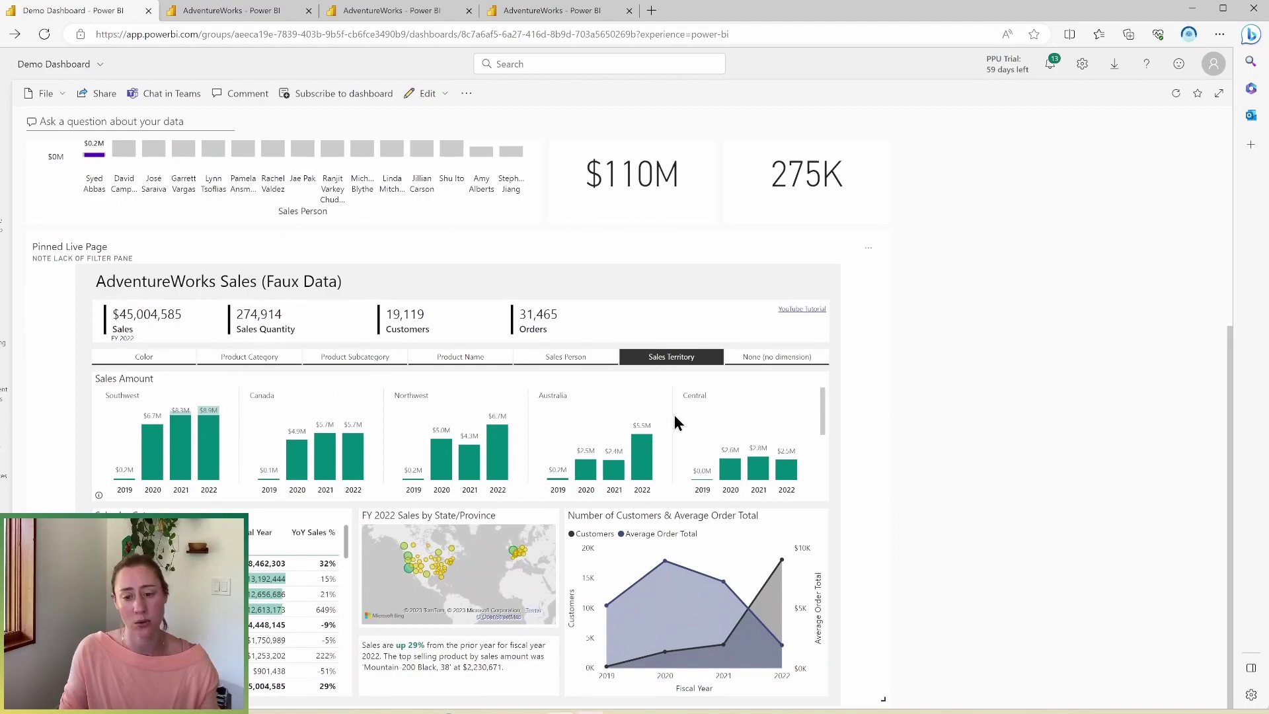
{"action": "mouse_move", "coordinate": [468, 458]}
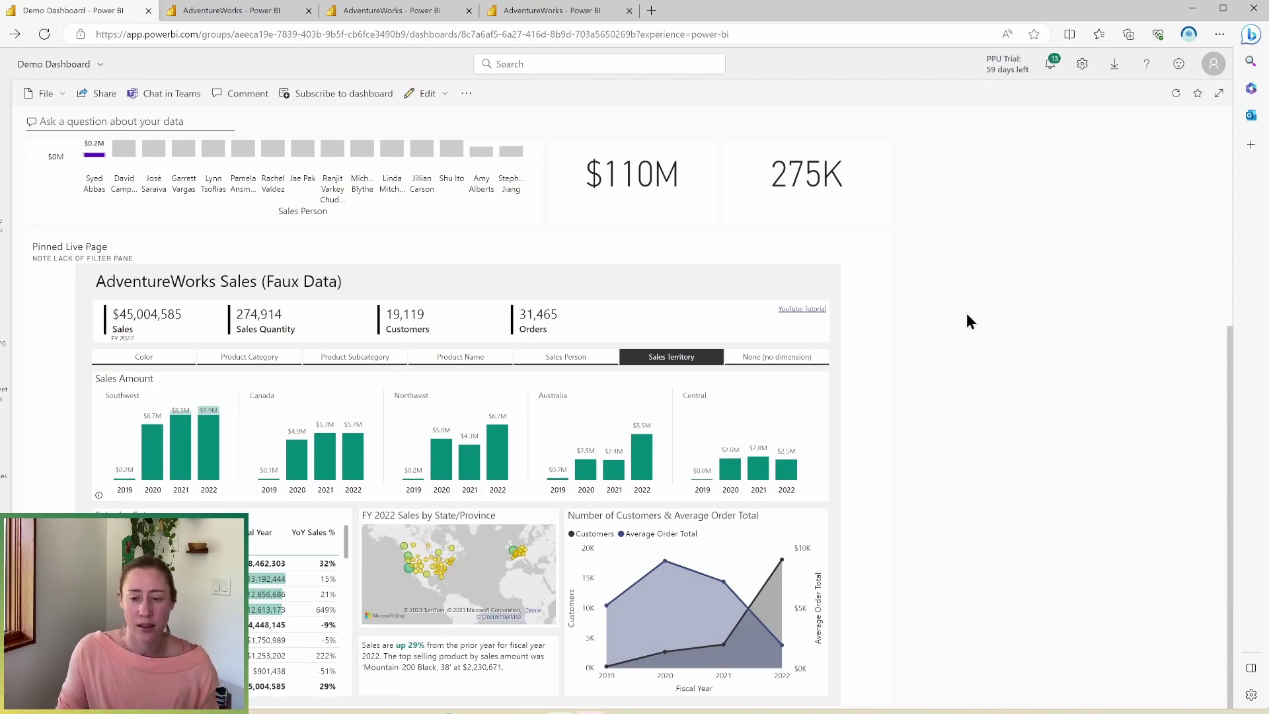
{"action": "scroll", "coordinate": [968, 320], "scroll_direction": "up", "scroll_amount": 4}
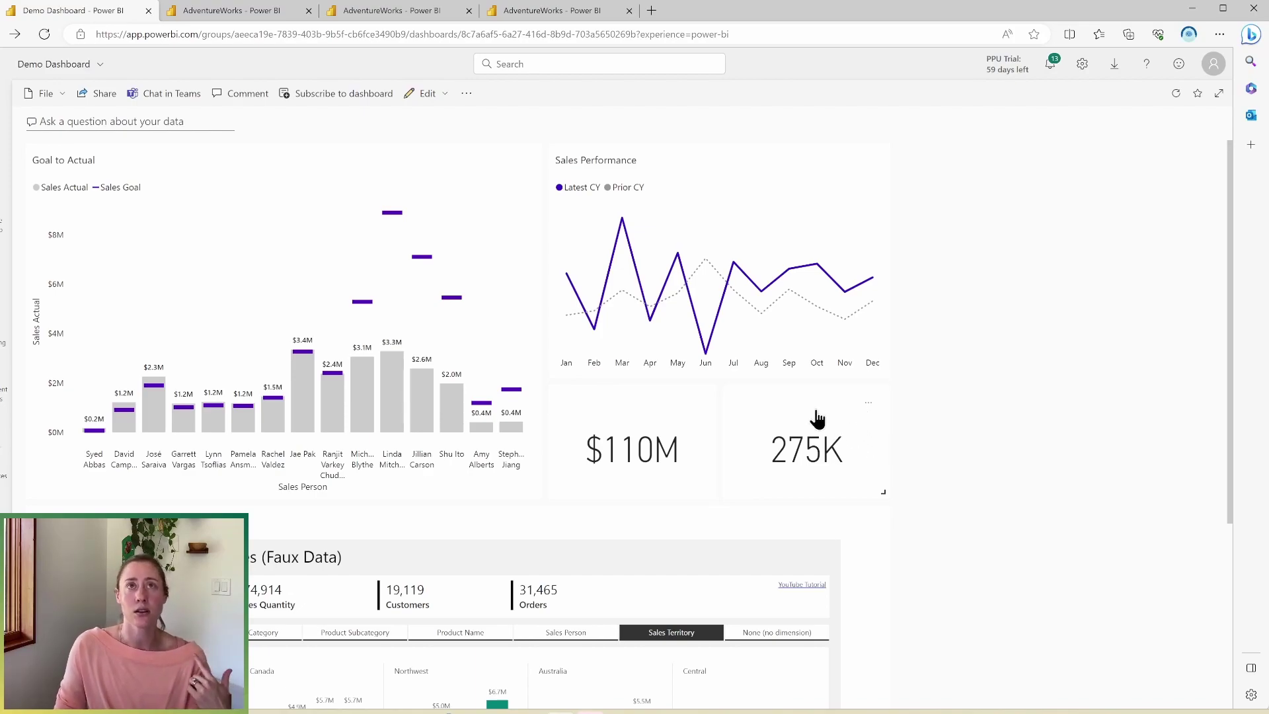
{"action": "mouse_move", "coordinate": [632, 468]}
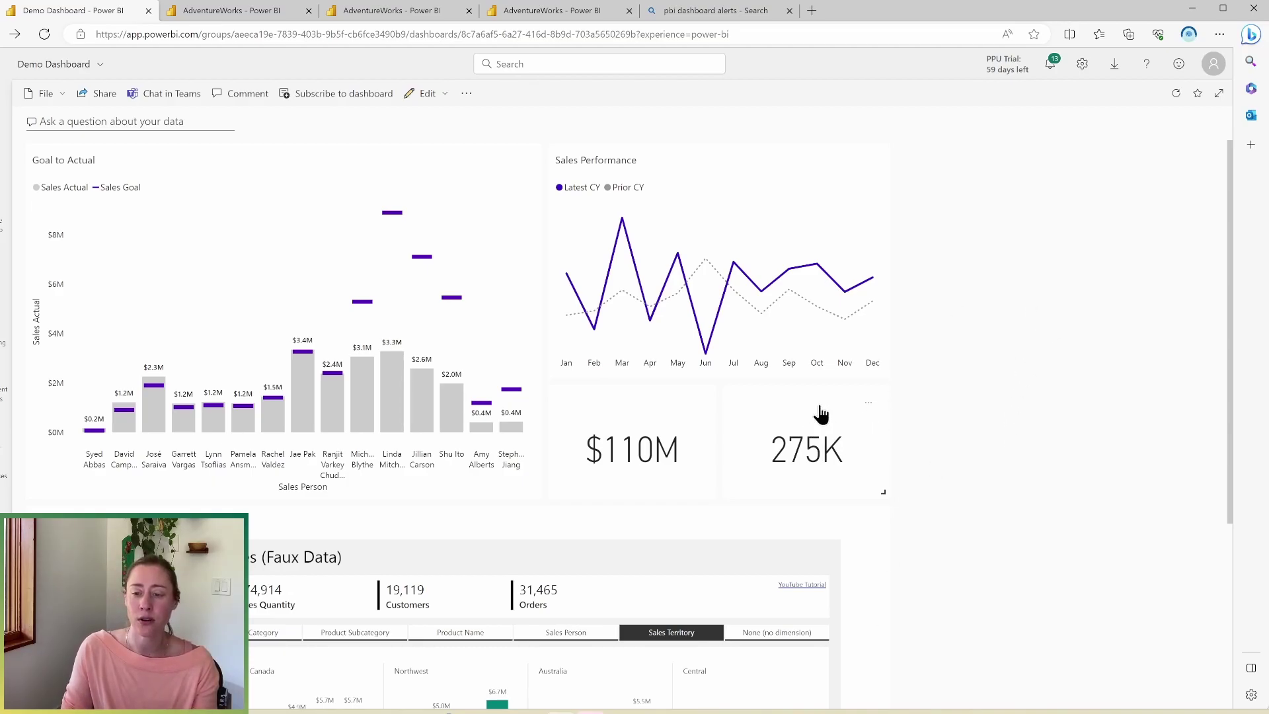
Draft an alert on the 275K Item Quantity Sold tile for values above 274914, then close the alerts pane.
{"action": "left_click", "coordinate": [869, 405]}
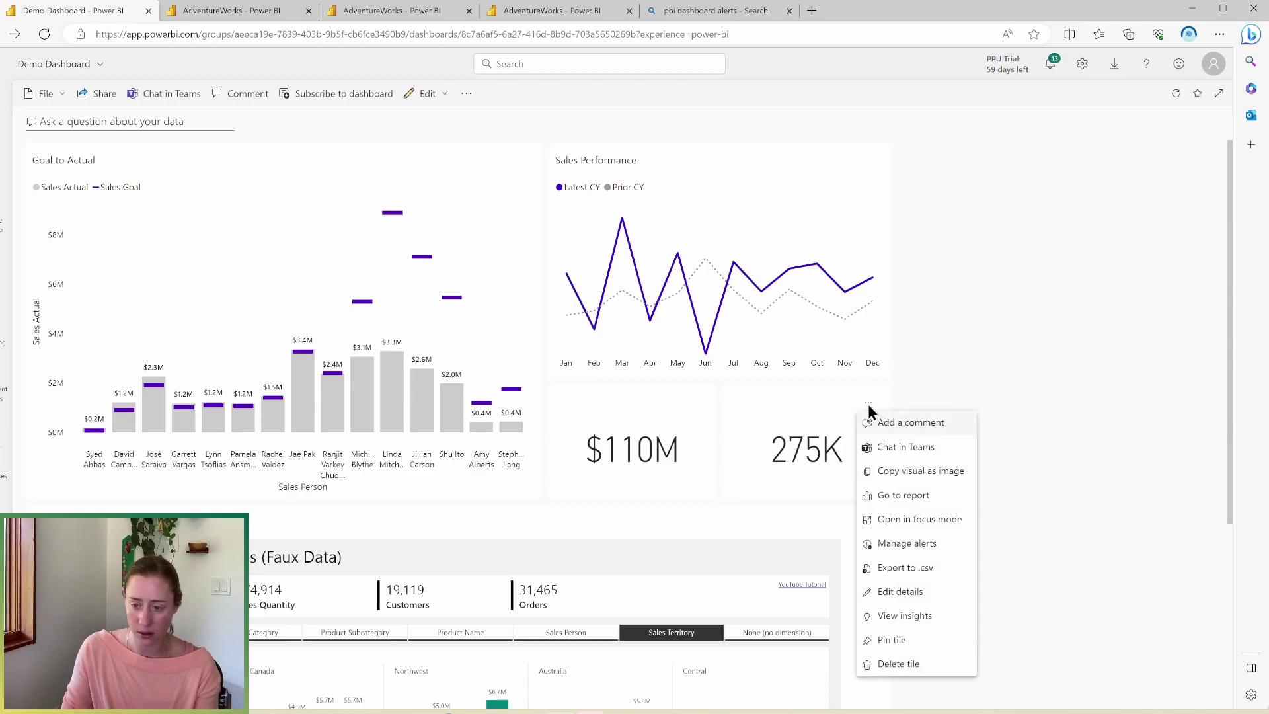
{"action": "left_click", "coordinate": [908, 544]}
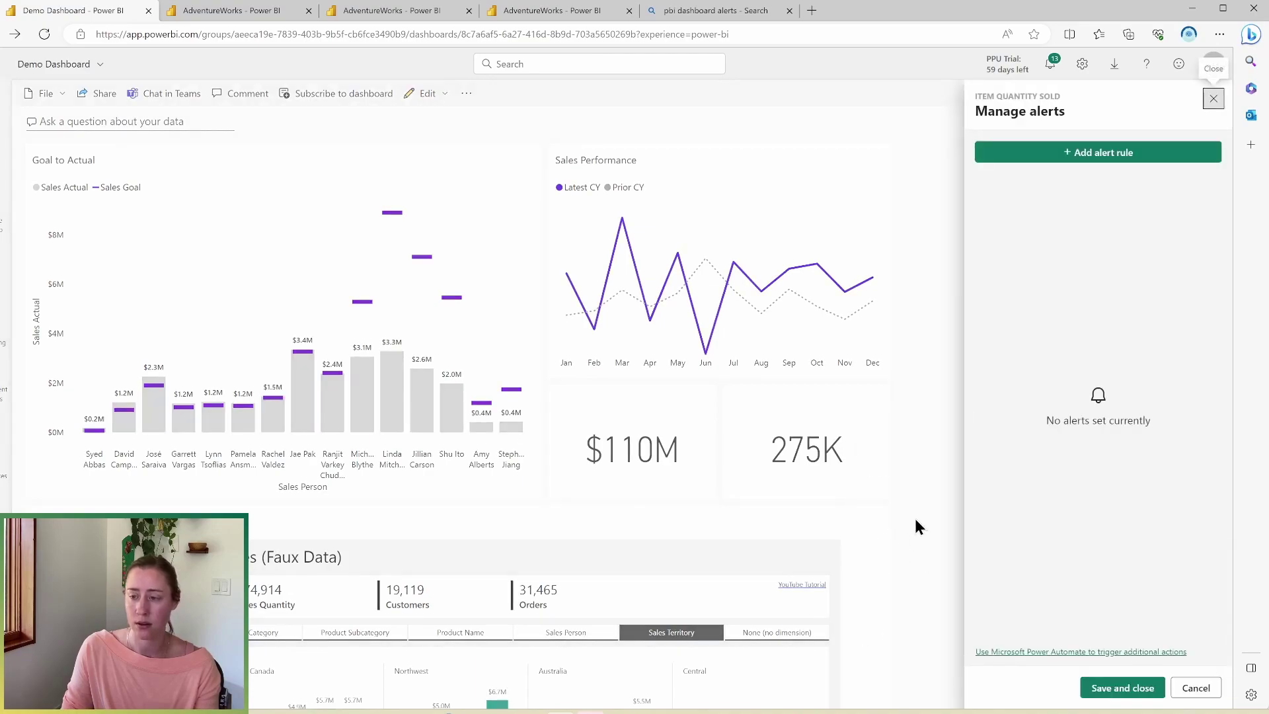
{"action": "left_click", "coordinate": [1122, 154]}
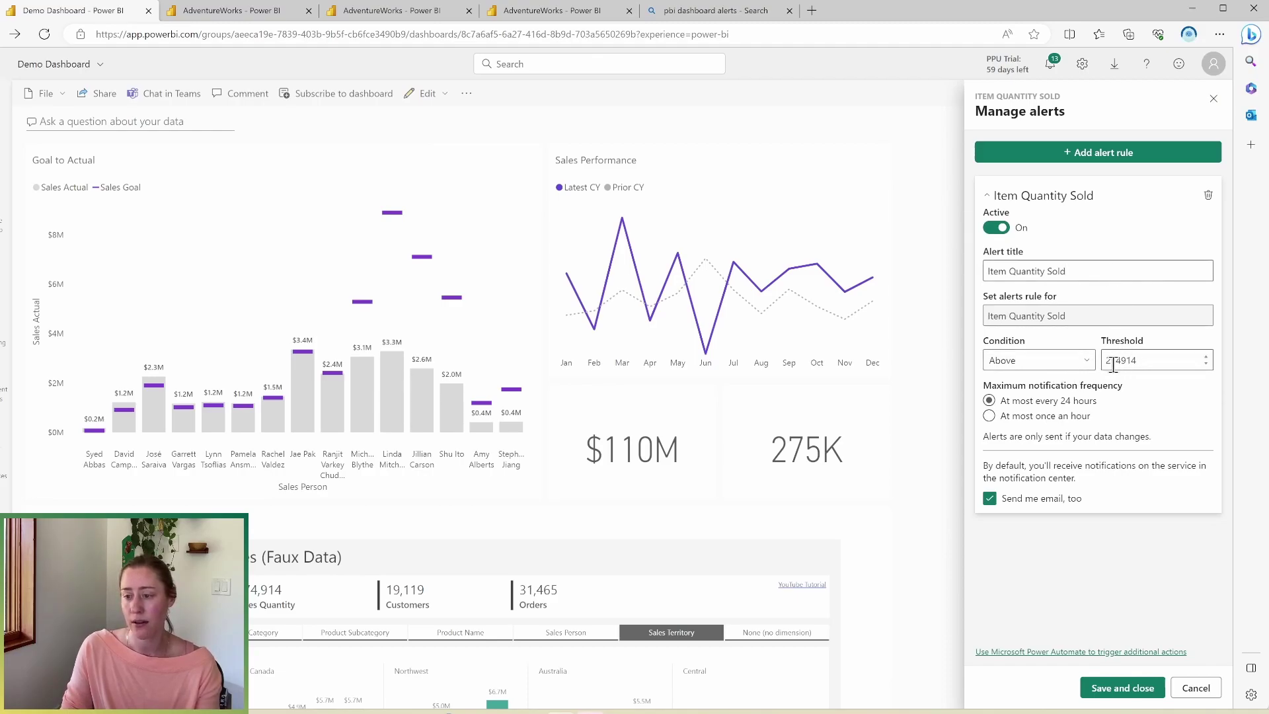
{"action": "left_click", "coordinate": [1057, 366]}
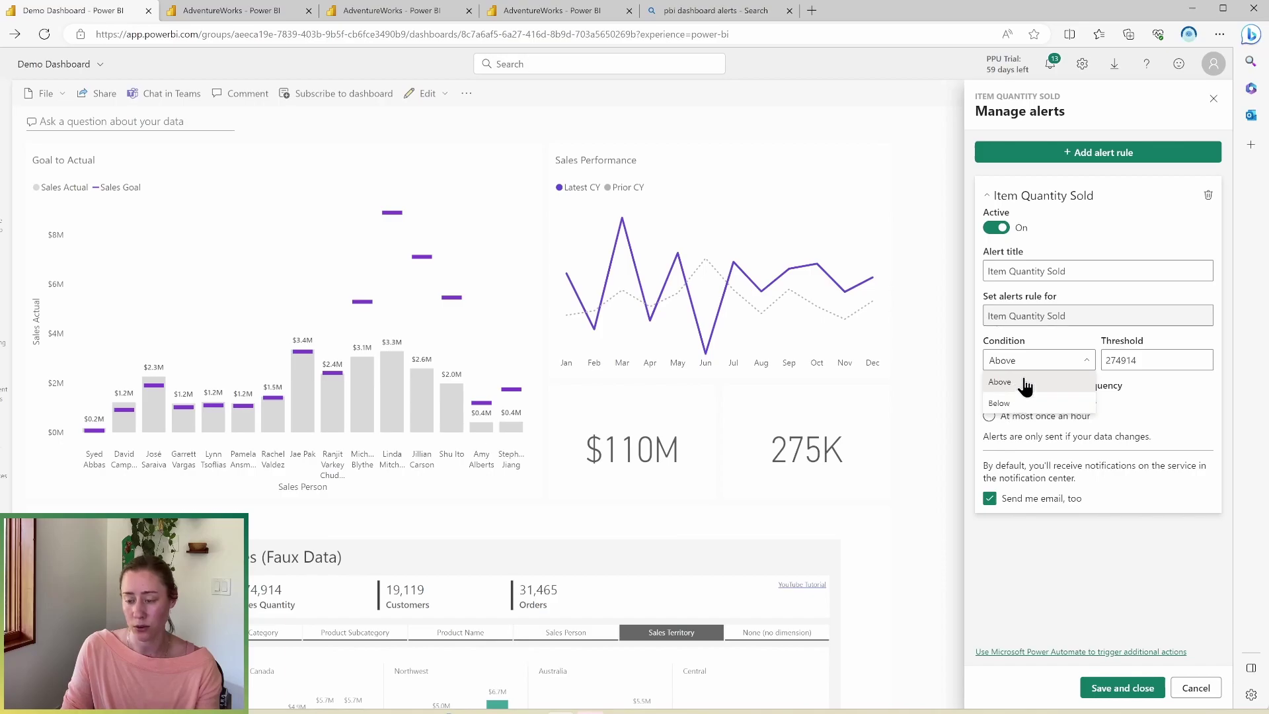
{"action": "left_click", "coordinate": [1021, 385]}
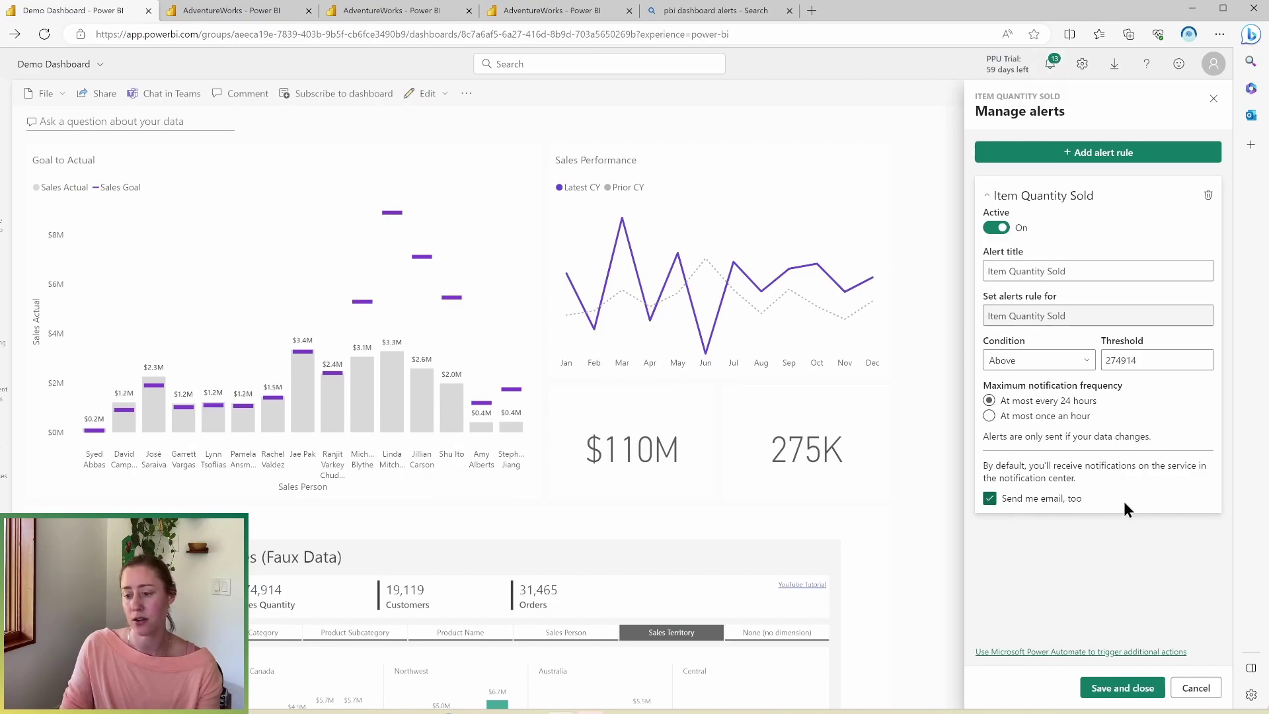
{"action": "key", "text": "Escape"}
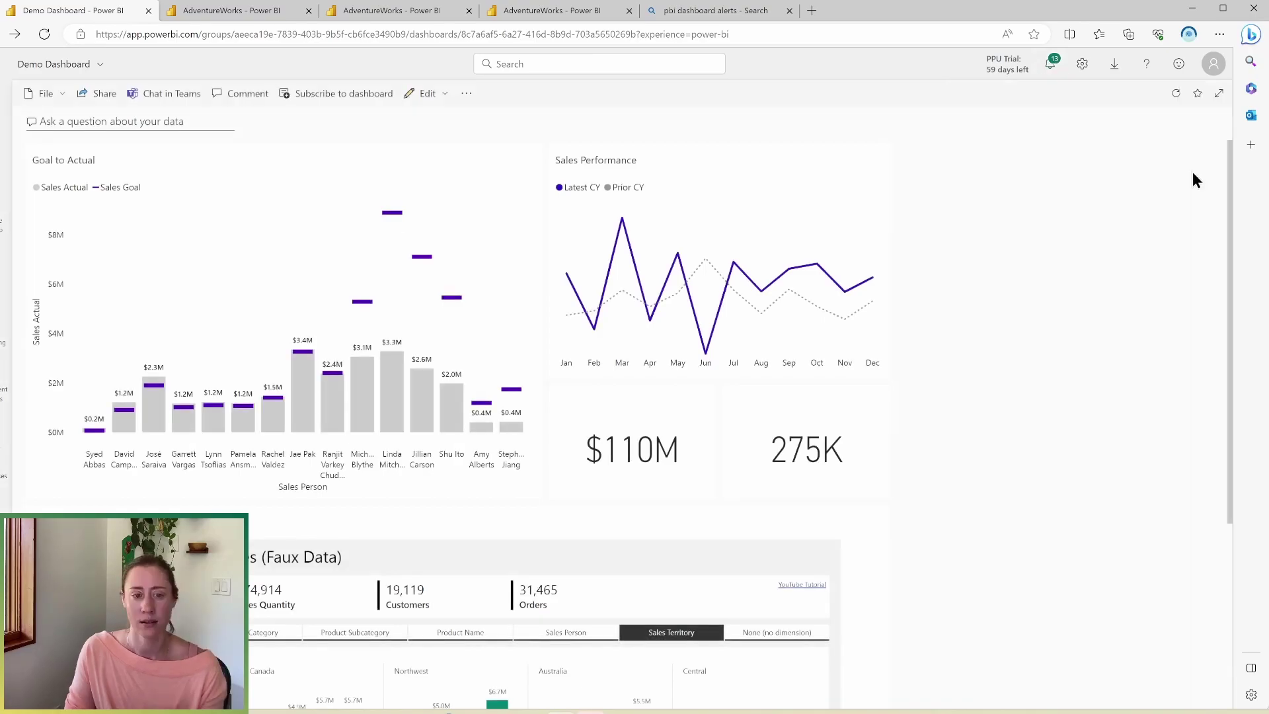
{"action": "left_click", "coordinate": [61, 122]}
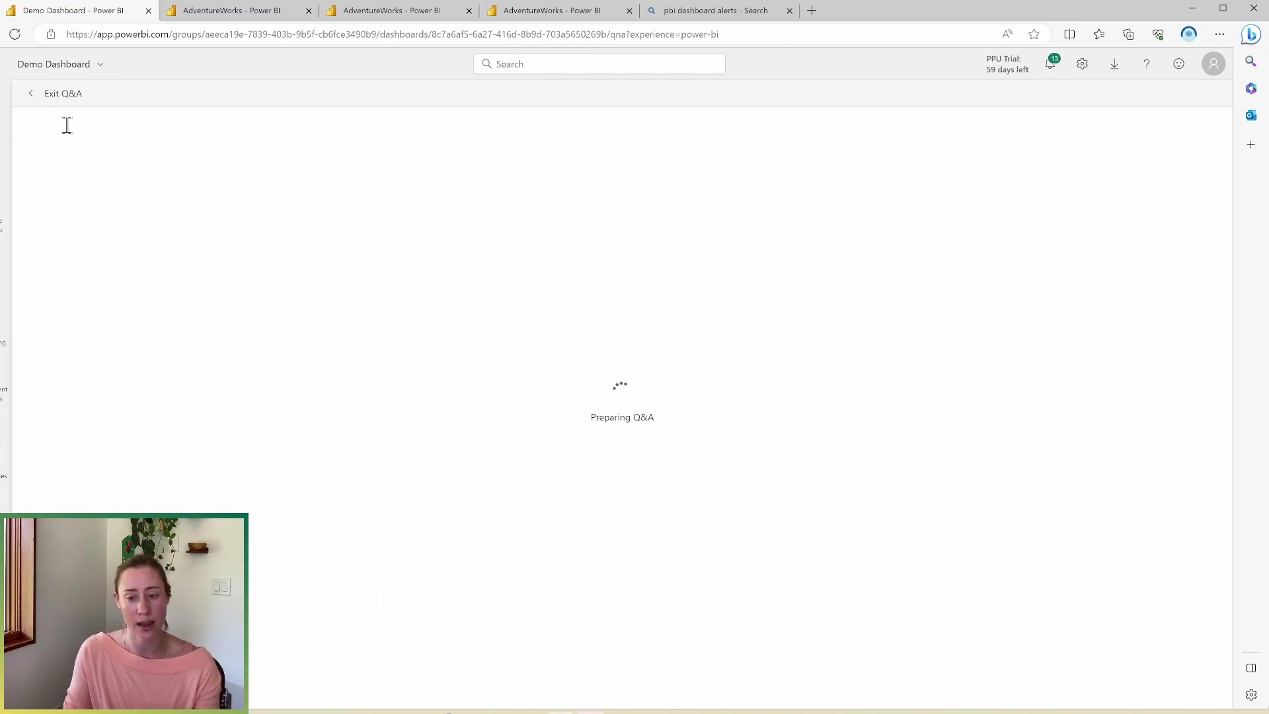
{"action": "left_click", "coordinate": [119, 121]}
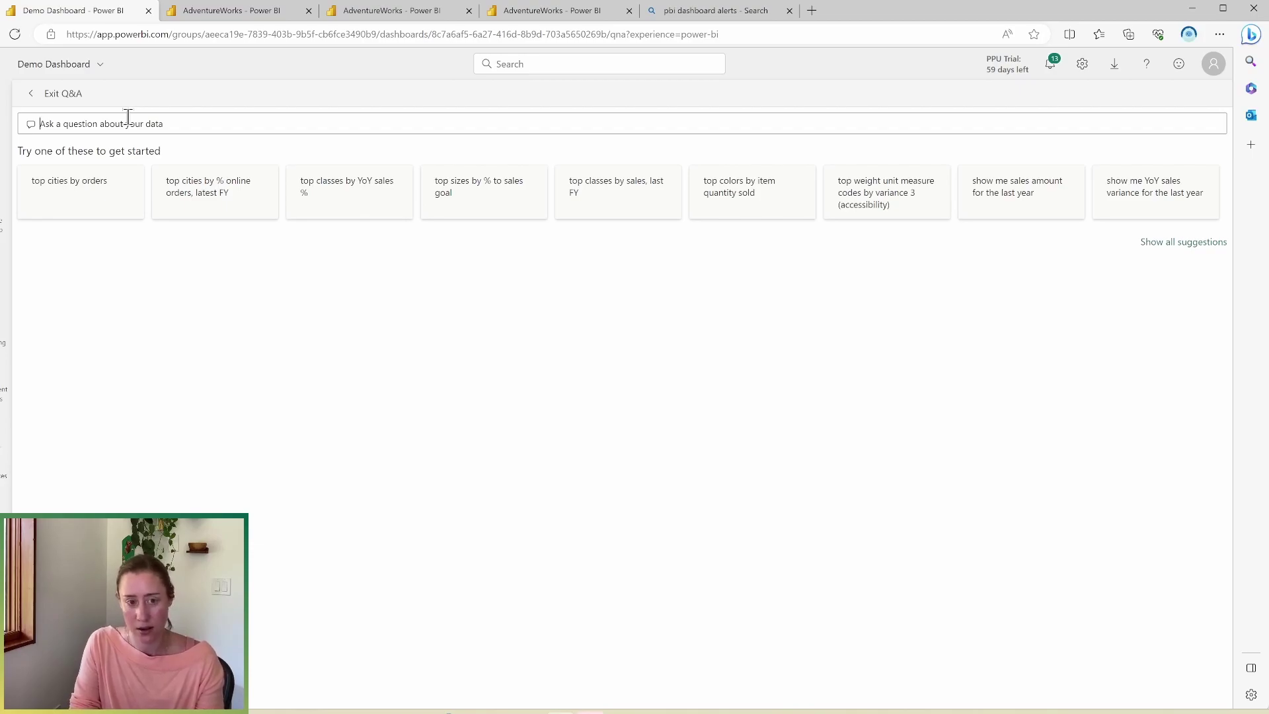
{"action": "type", "text": "tot"}
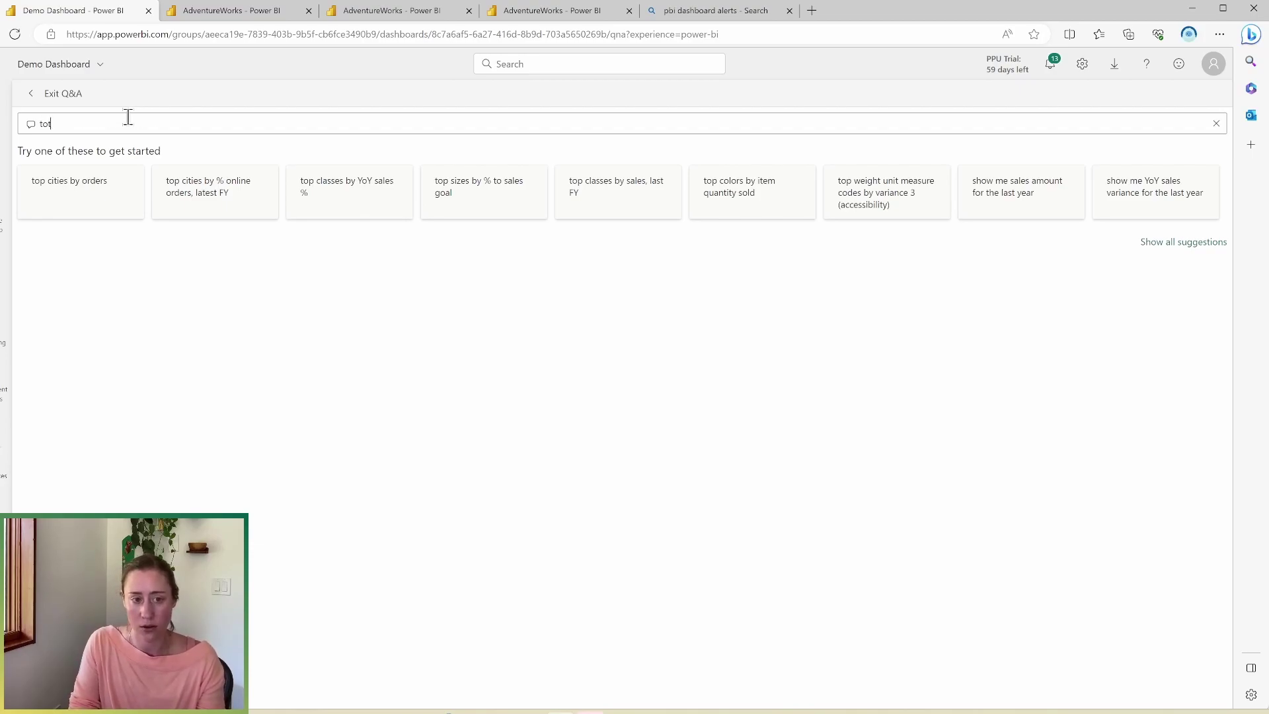
{"action": "type", "text": "al sales last f"}
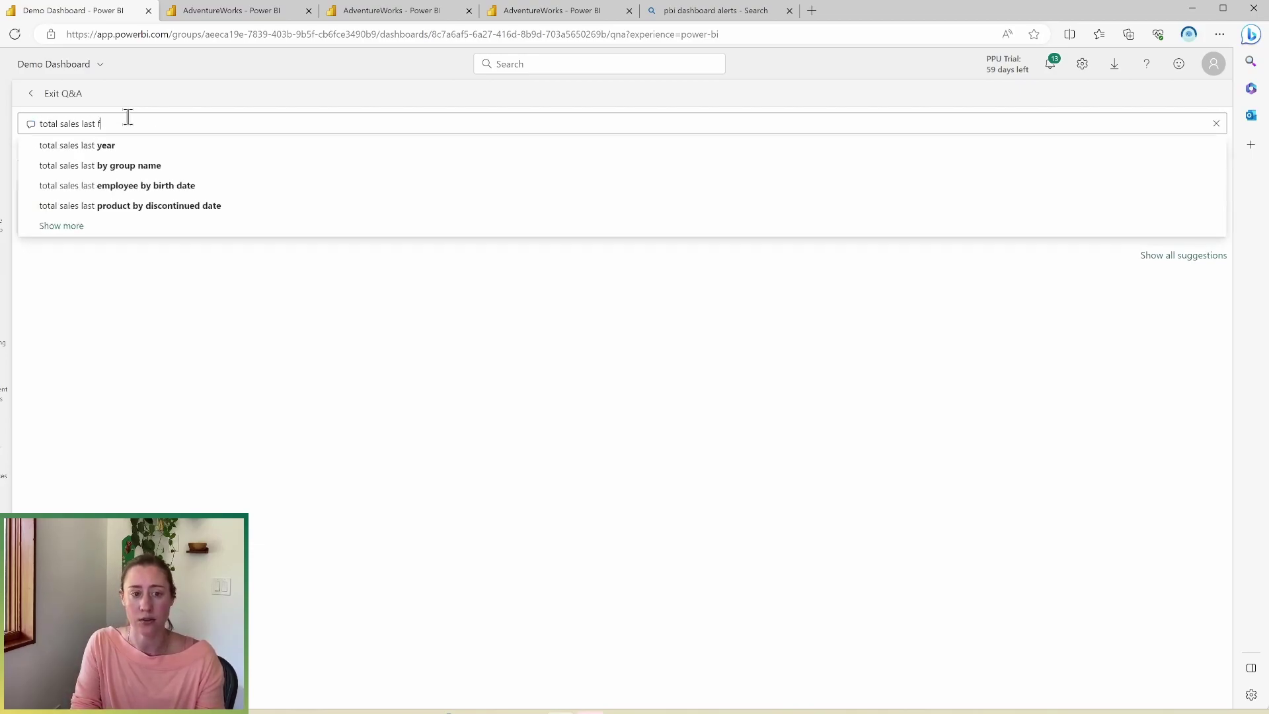
{"action": "type", "text": "iscal year"}
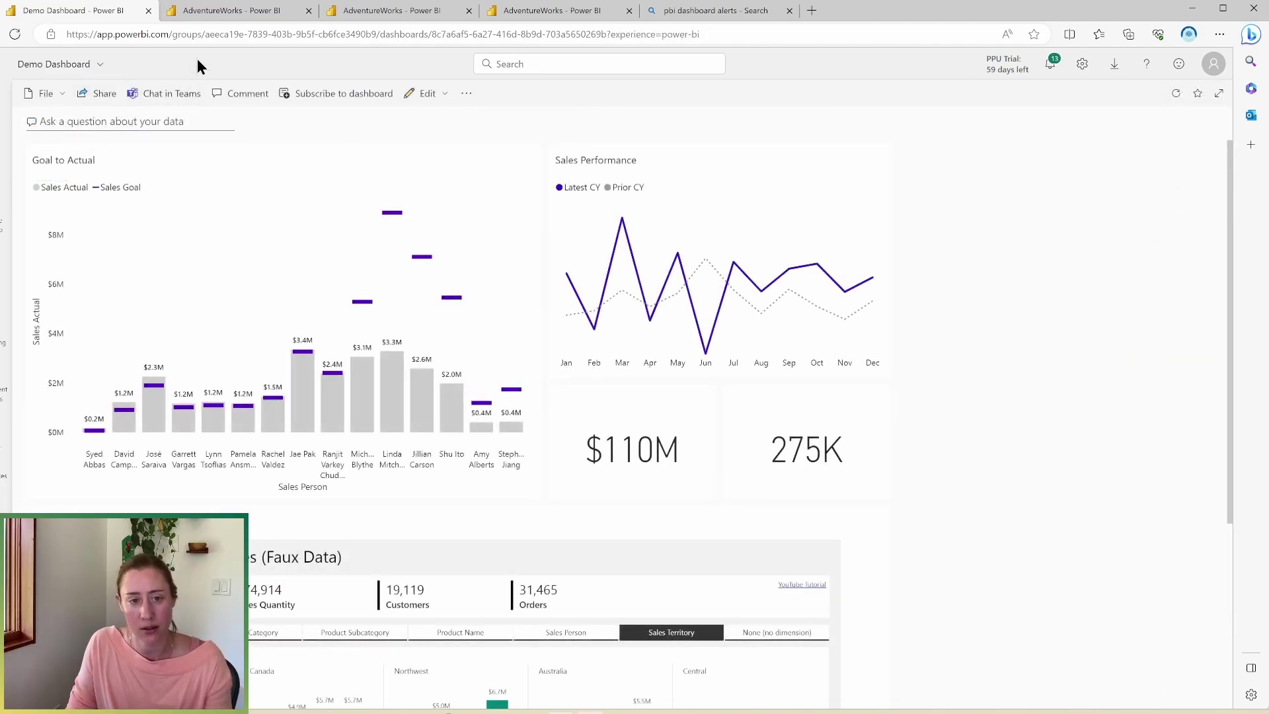
Show top cities by % online orders on the AdventureWorks Q&A page, then go to Home.
{"action": "left_click", "coordinate": [234, 10]}
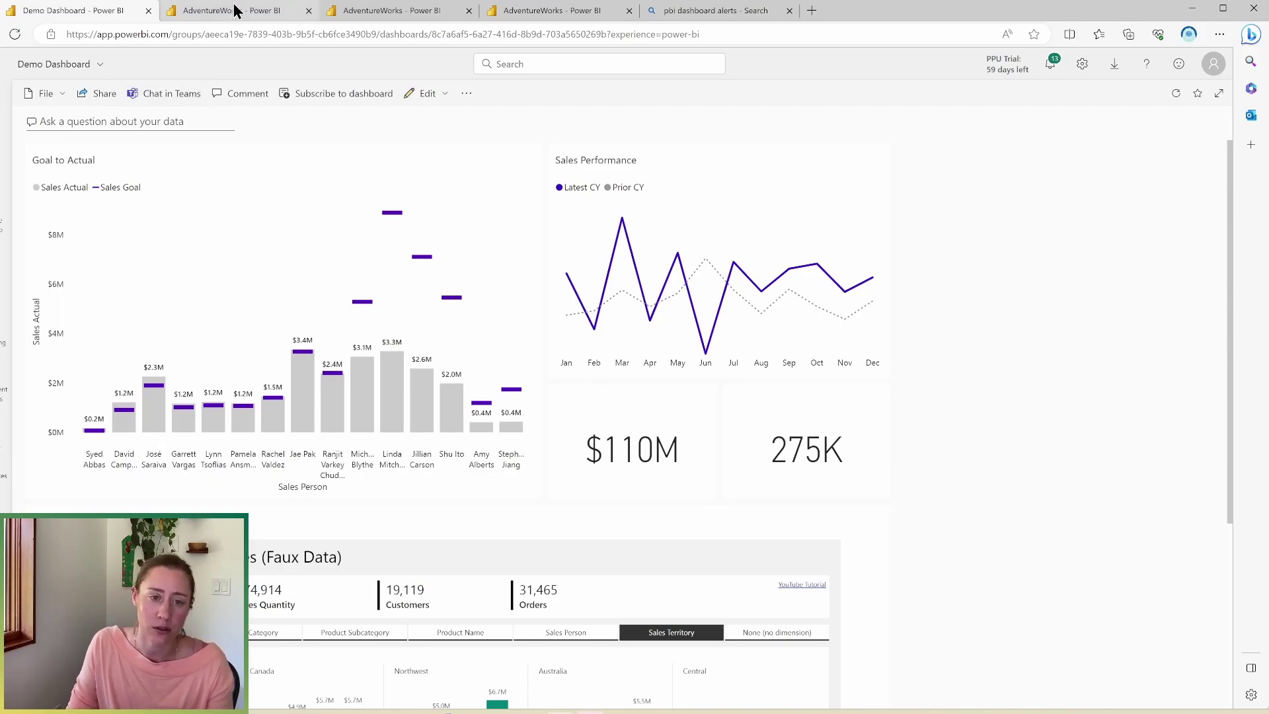
{"action": "left_click", "coordinate": [56, 459]}
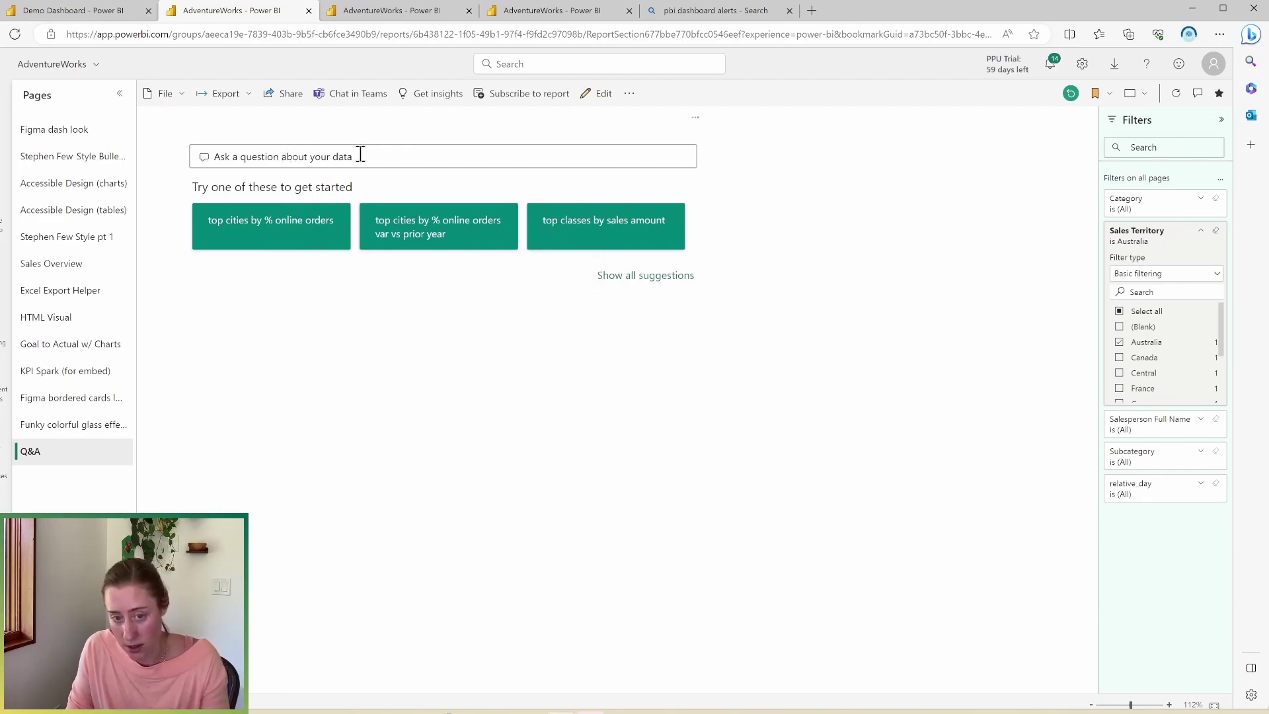
{"action": "left_click", "coordinate": [264, 232]}
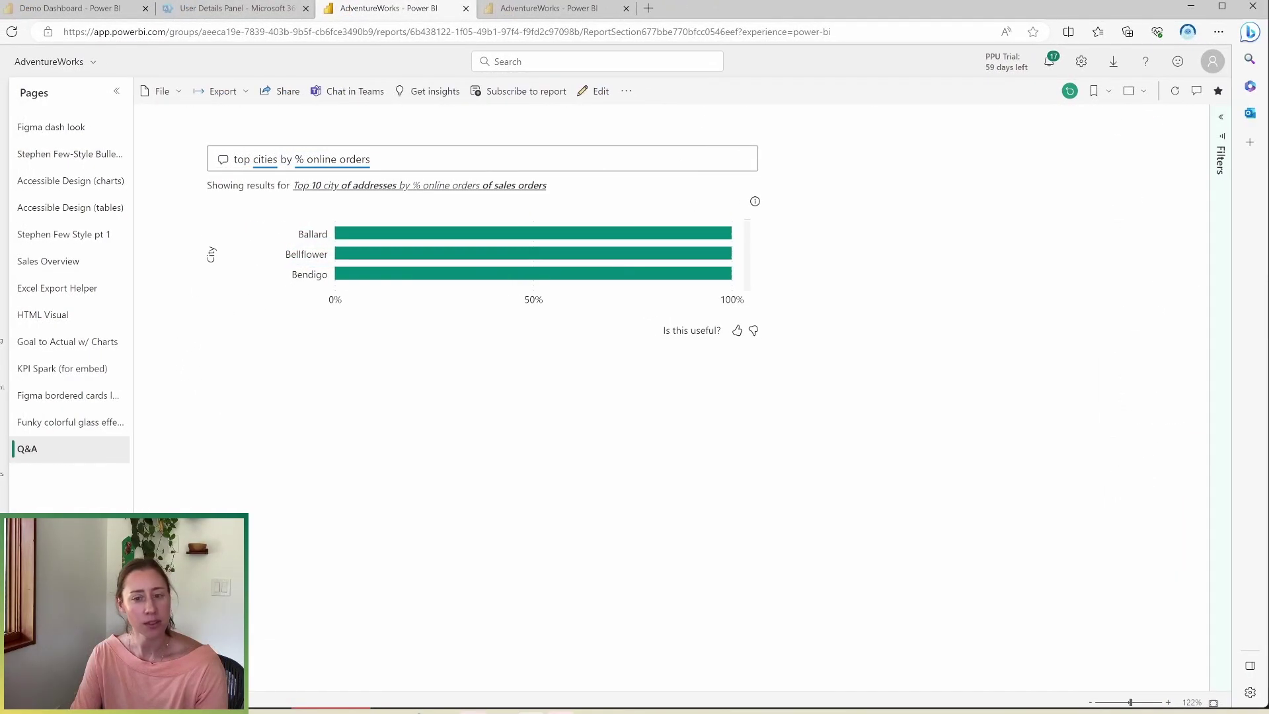
{"action": "left_click_drag", "start_coordinate": [0, 135], "coordinate": [2, 134]}
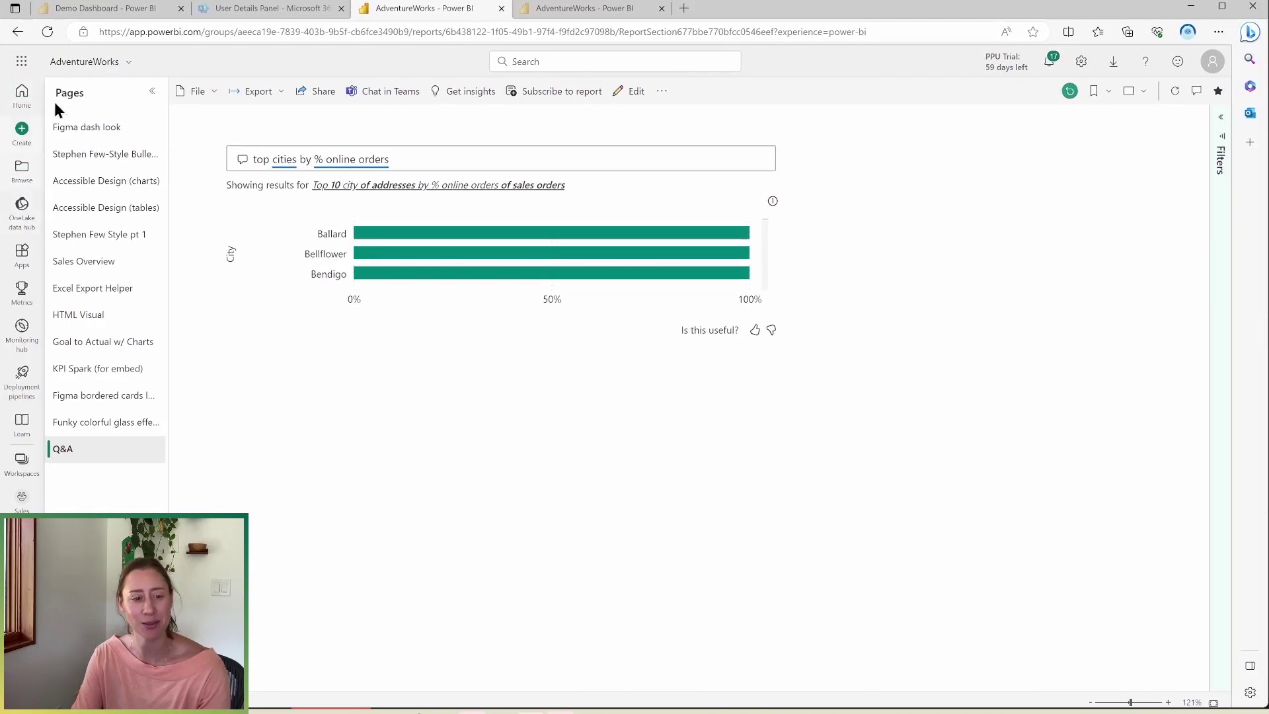
{"action": "left_click", "coordinate": [22, 94]}
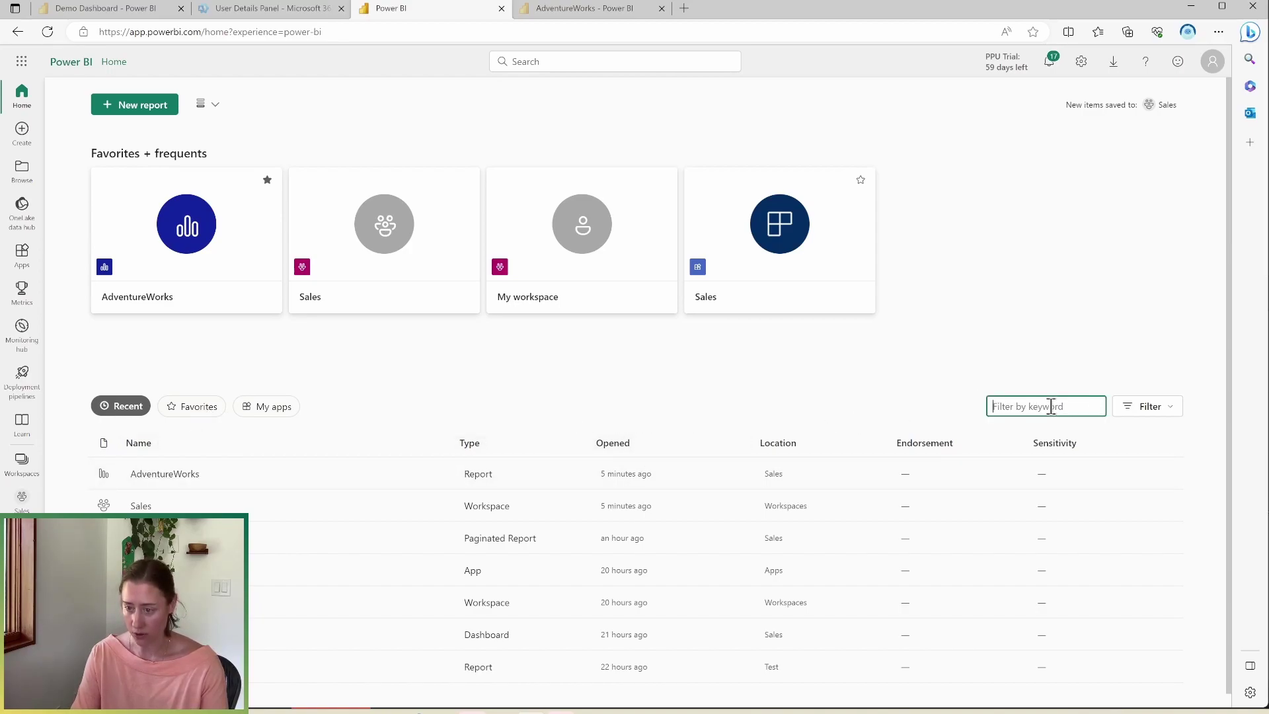
{"action": "left_click", "coordinate": [1172, 408]}
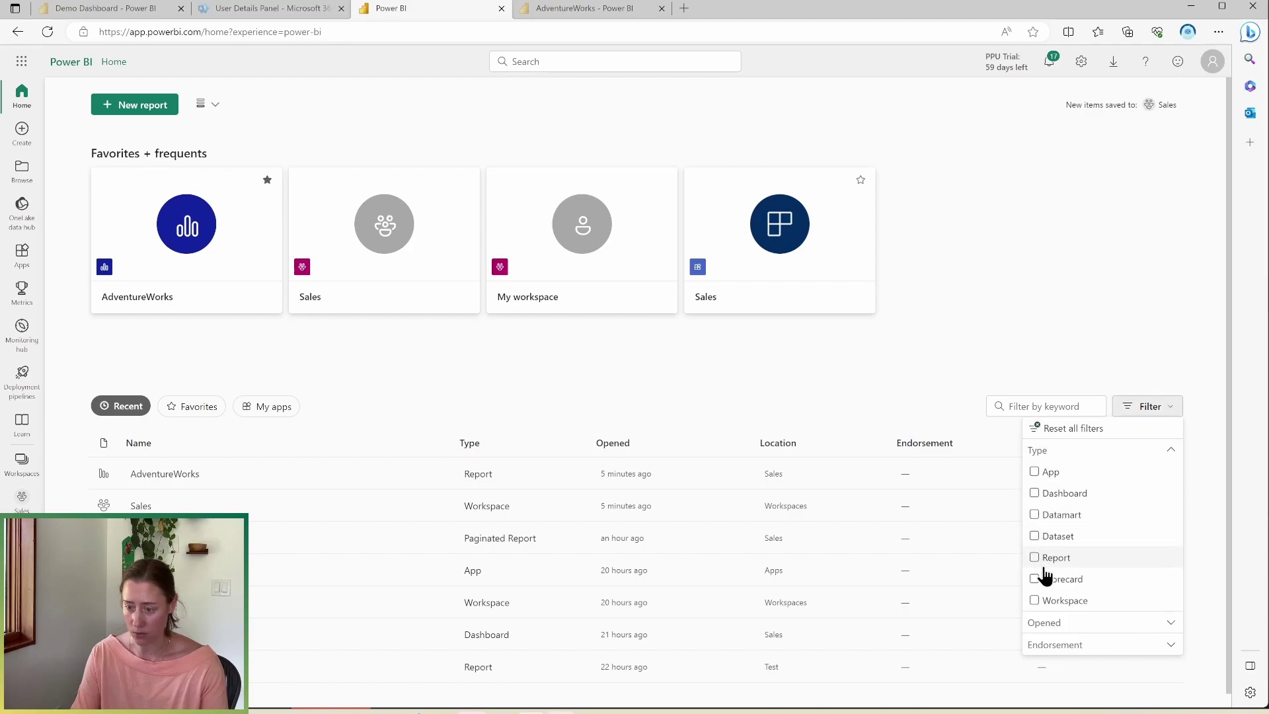
{"action": "left_click", "coordinate": [1158, 406]}
{"action": "left_click", "coordinate": [468, 445]}
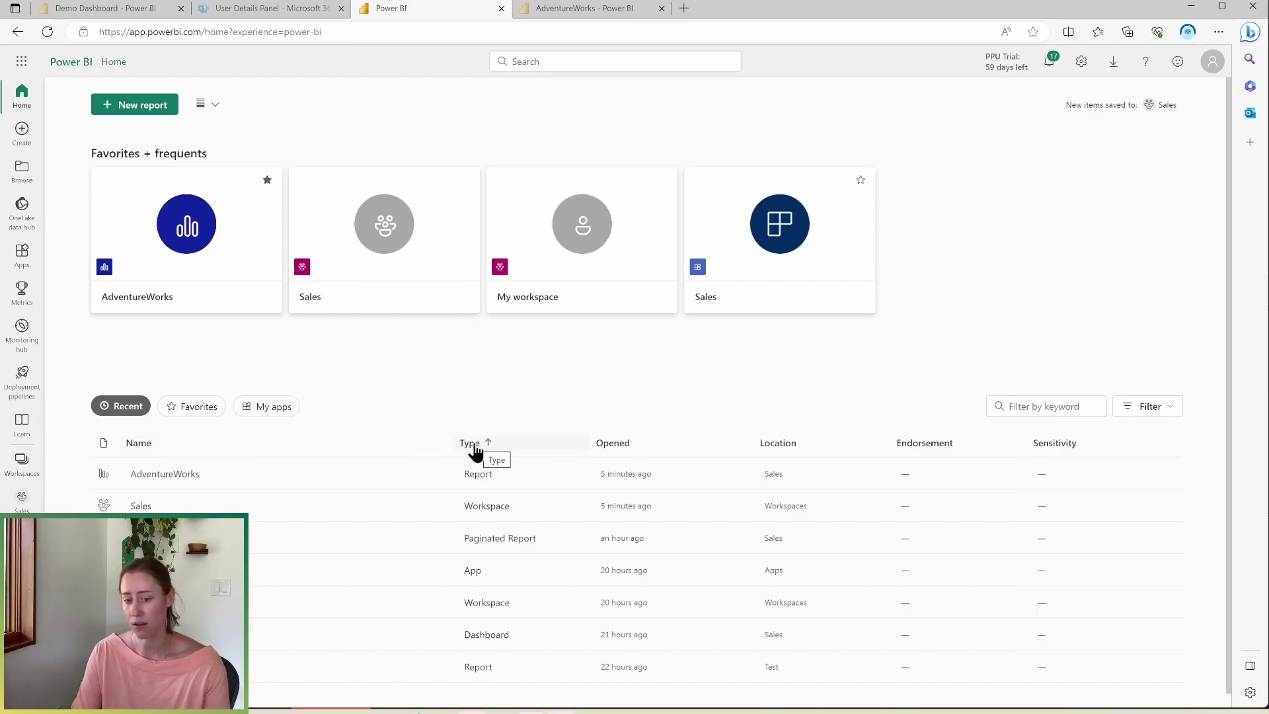